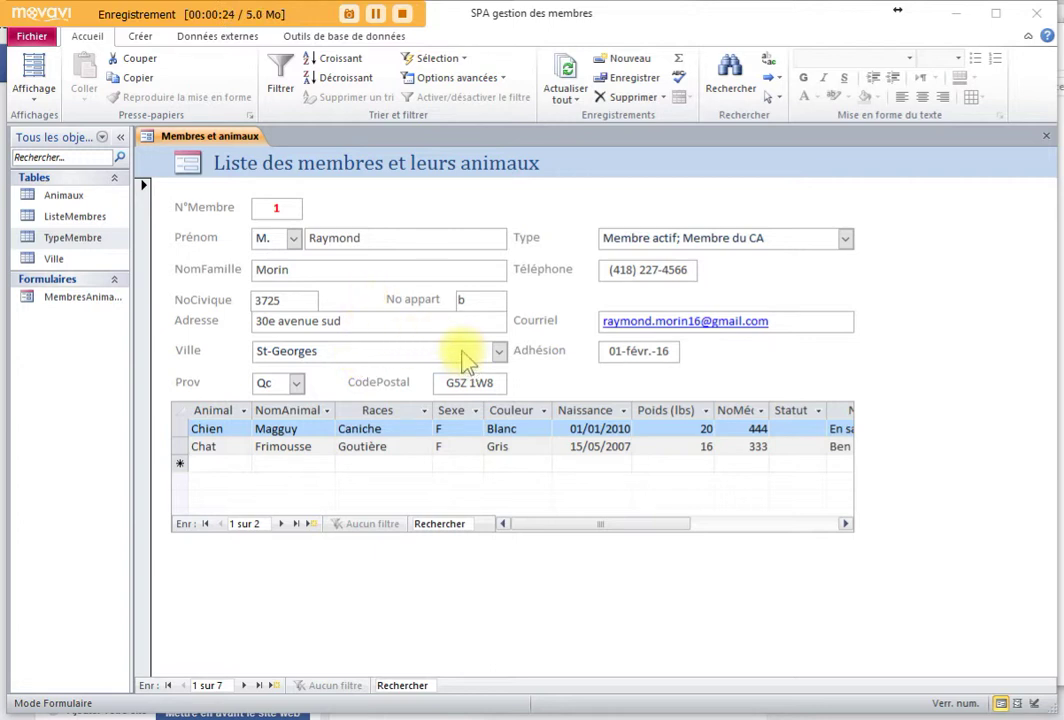
Create a new table in design view with a first field named NoRue of type NuméroAuto.
click(440, 322)
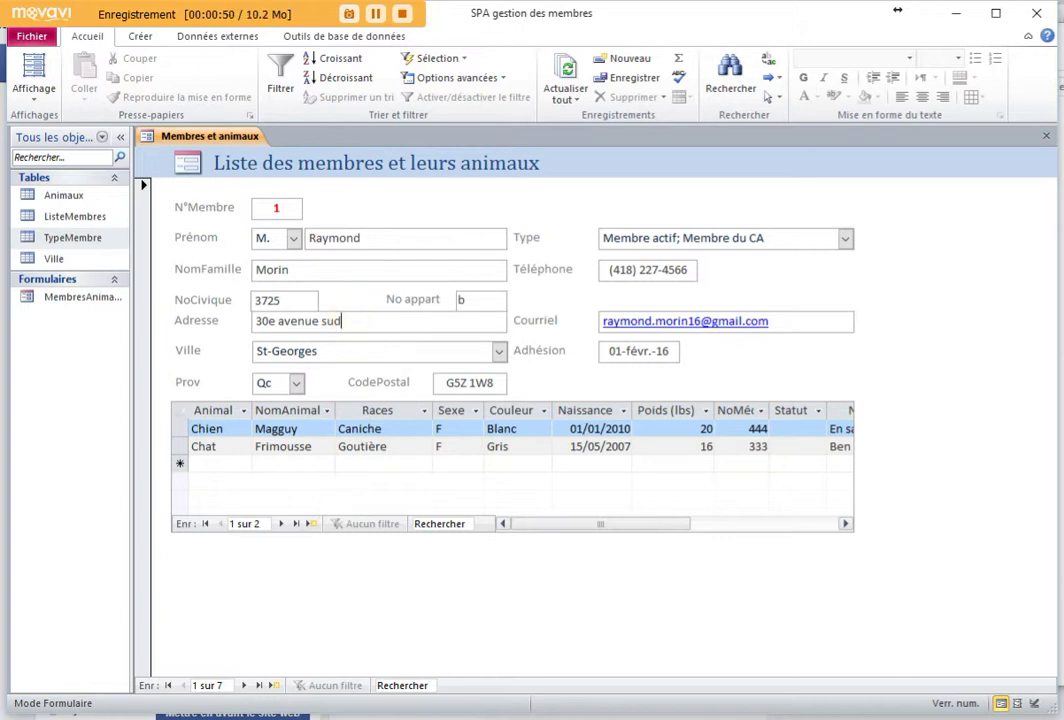
click(149, 36)
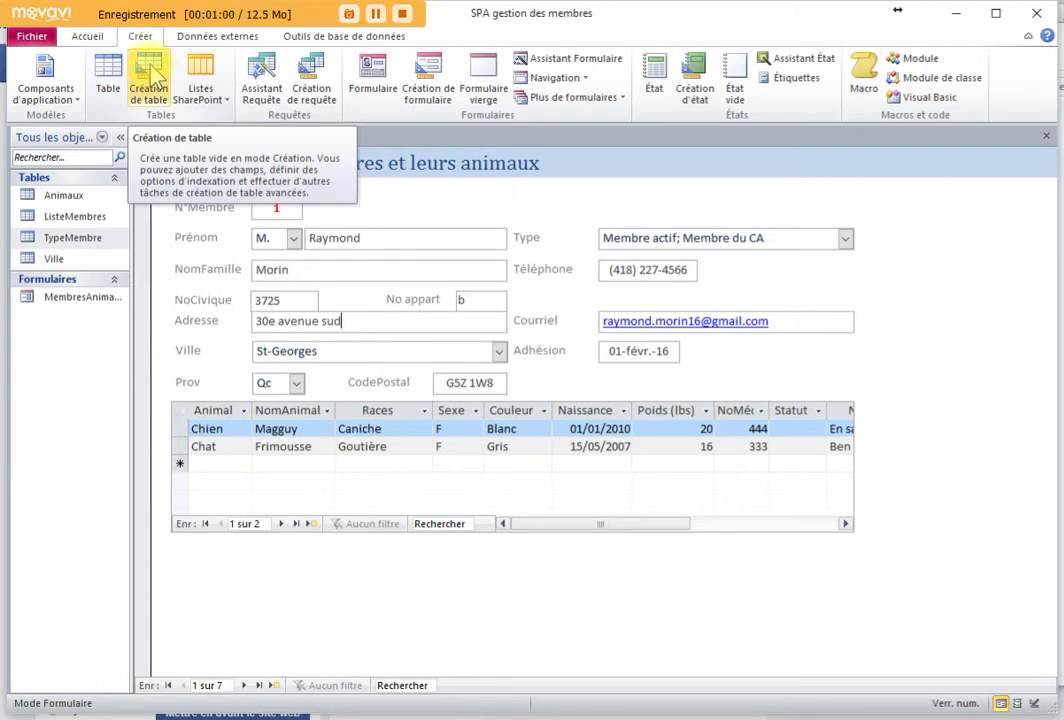
click(150, 80)
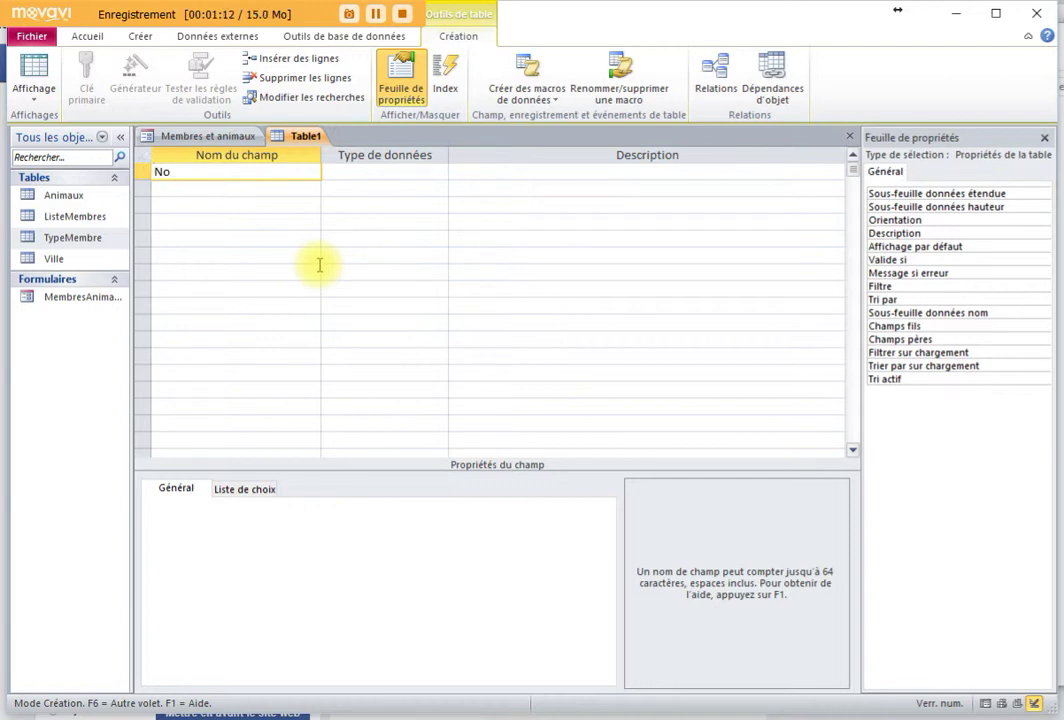
text(ue)
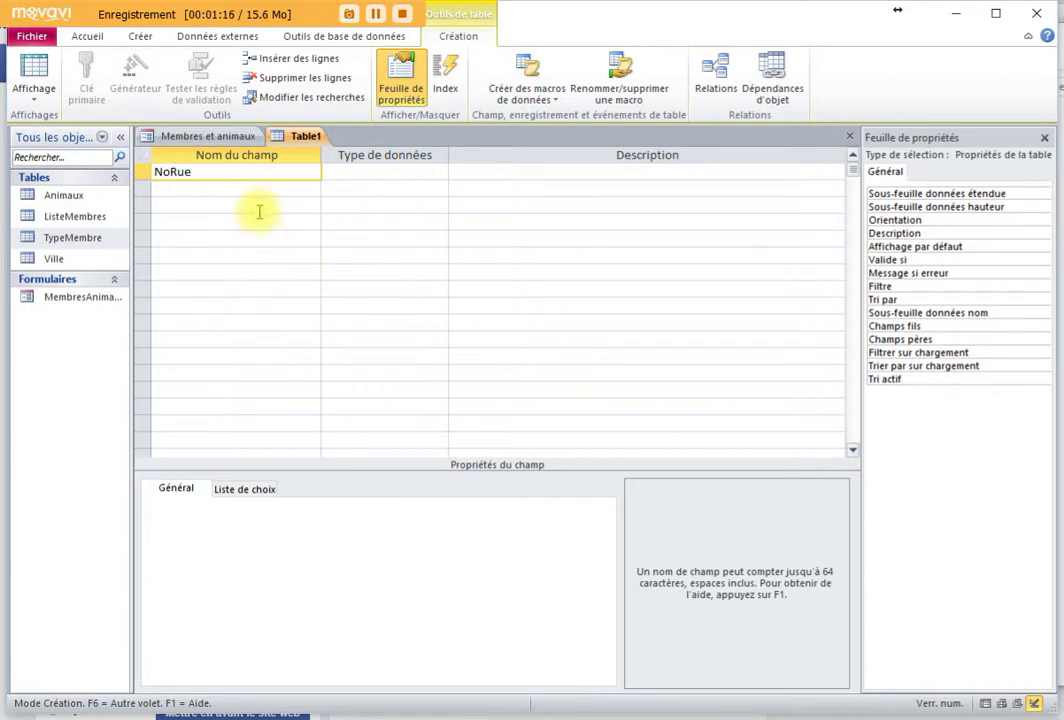
click(394, 174)
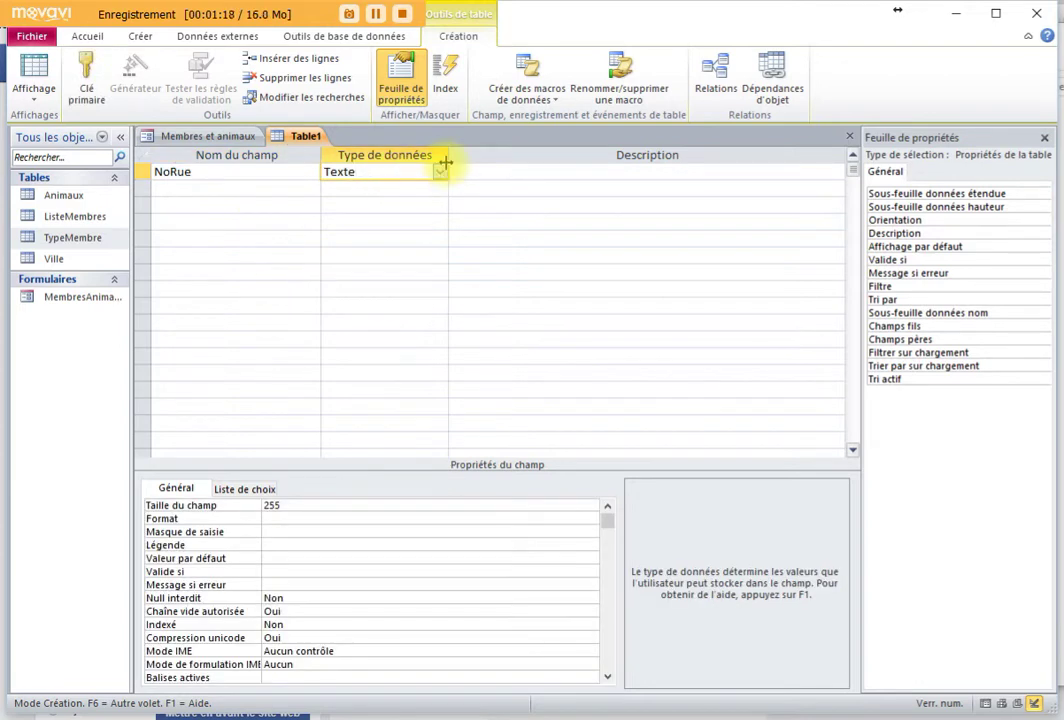
click(439, 172)
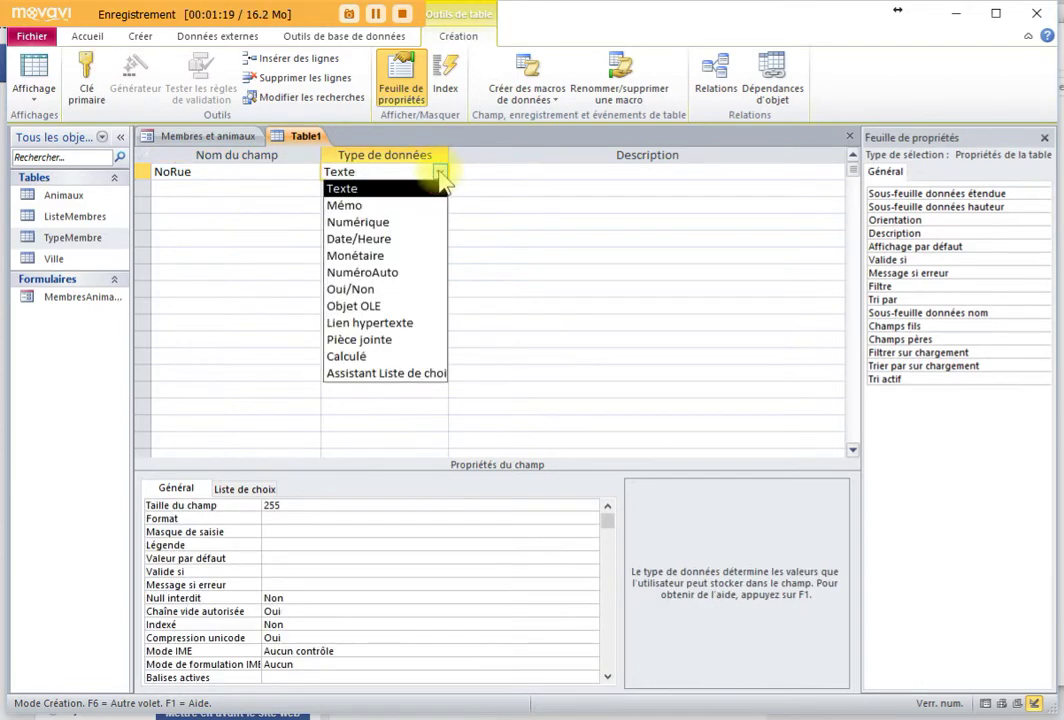
click(394, 272)
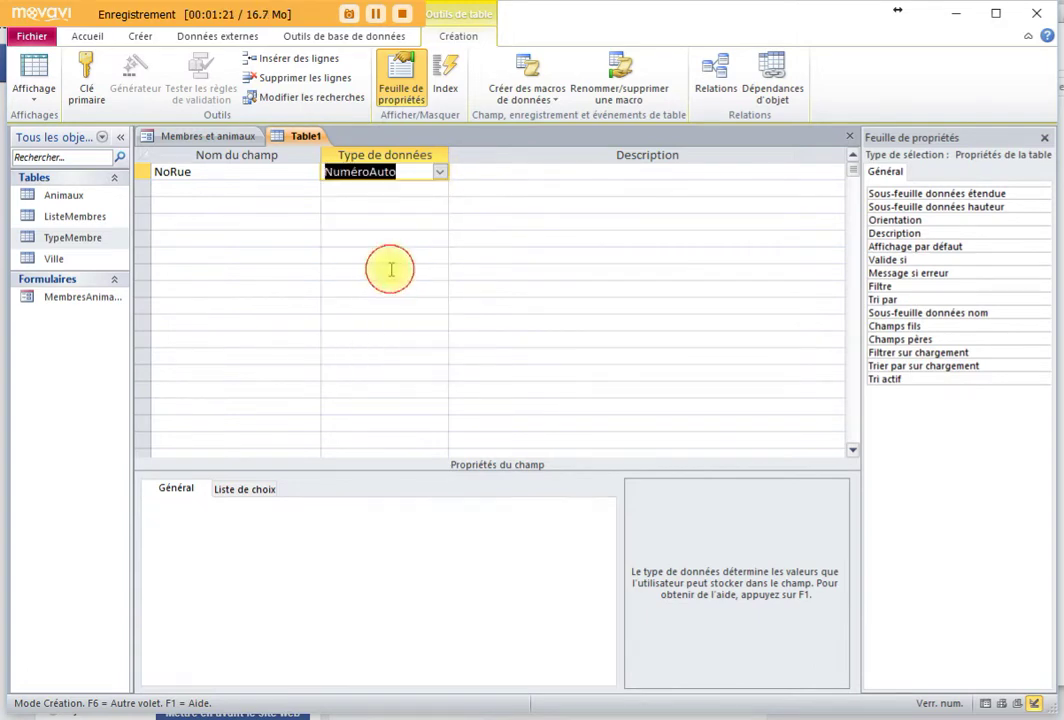
Add a second field named Rue with the Texte data type and a field size of 100.
click(197, 189)
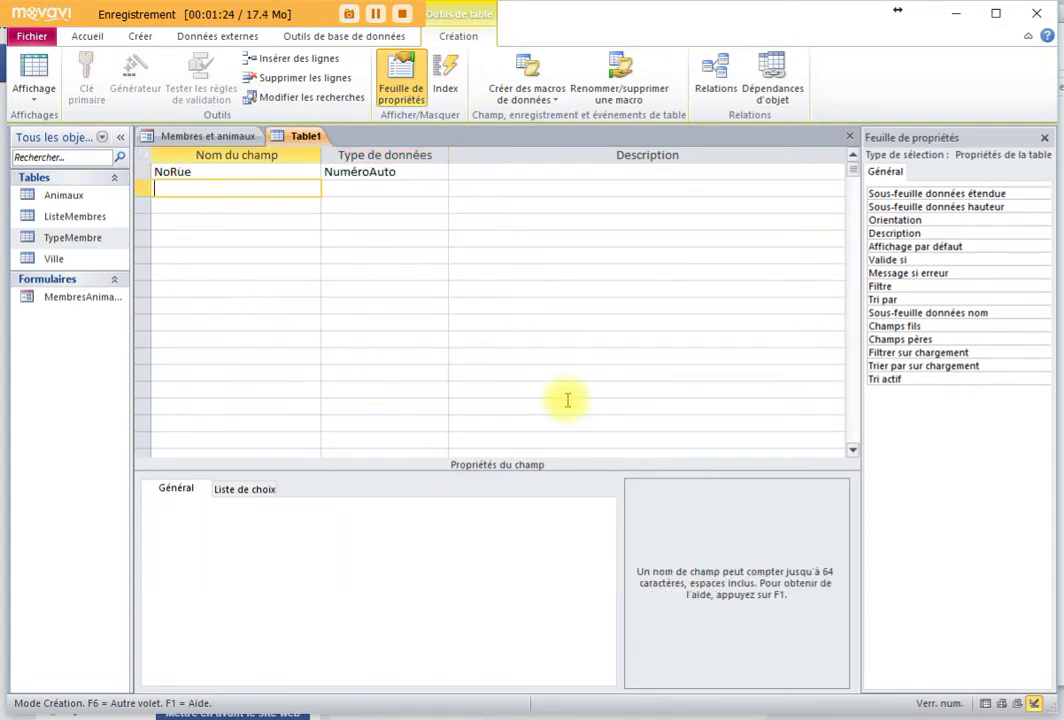
text(Rue)
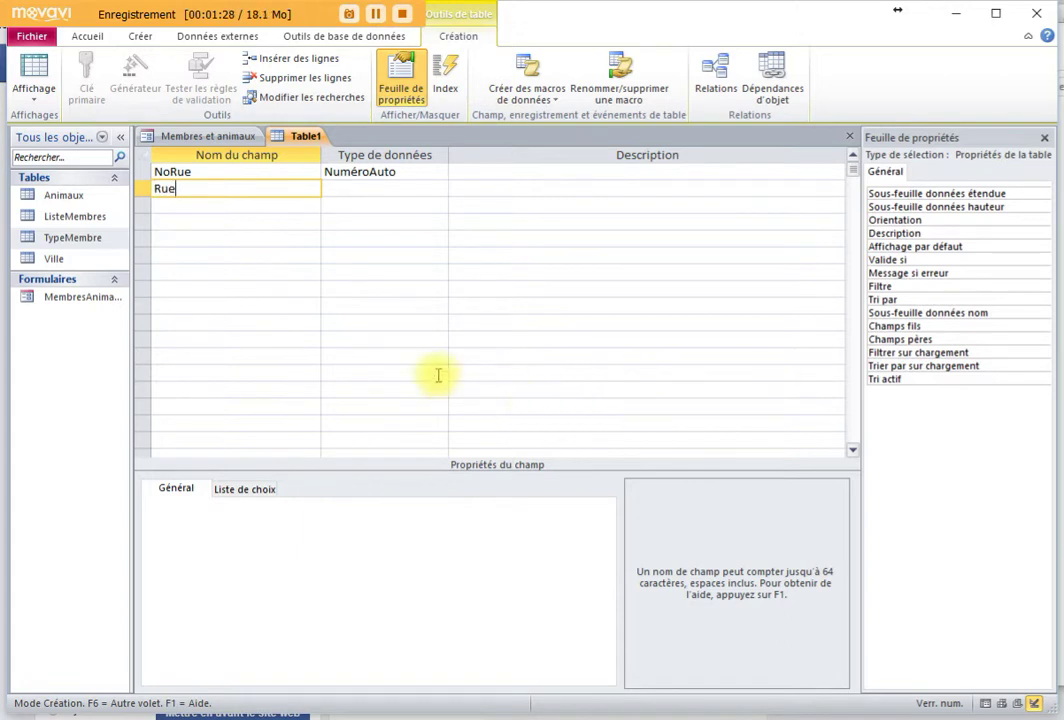
click(360, 188)
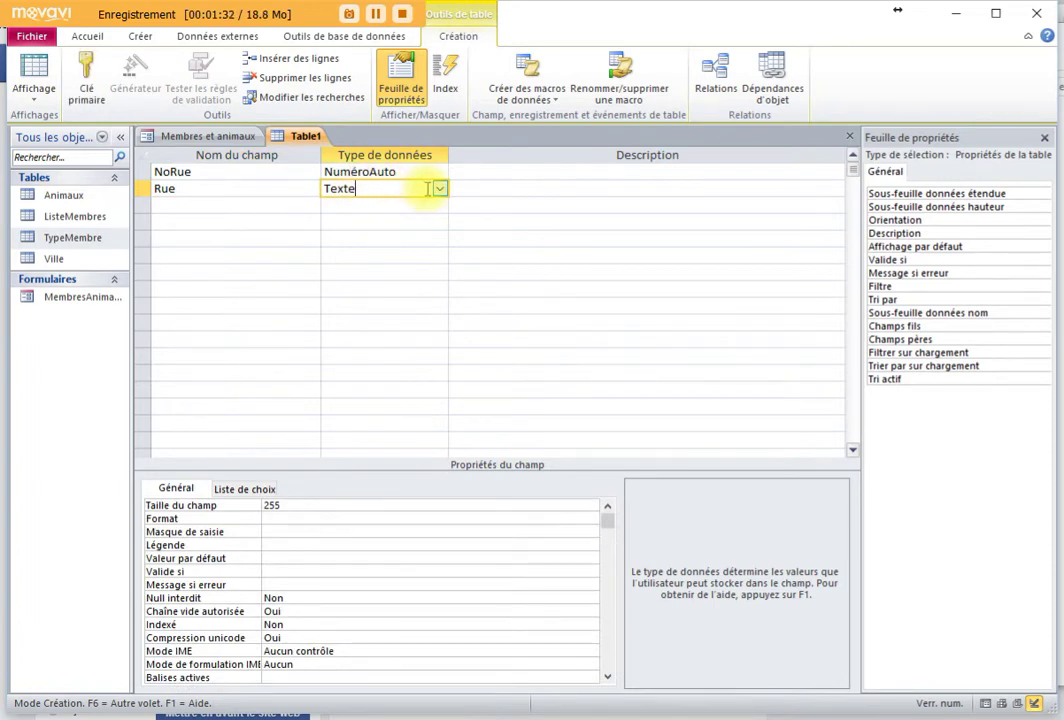
double_click(271, 505)
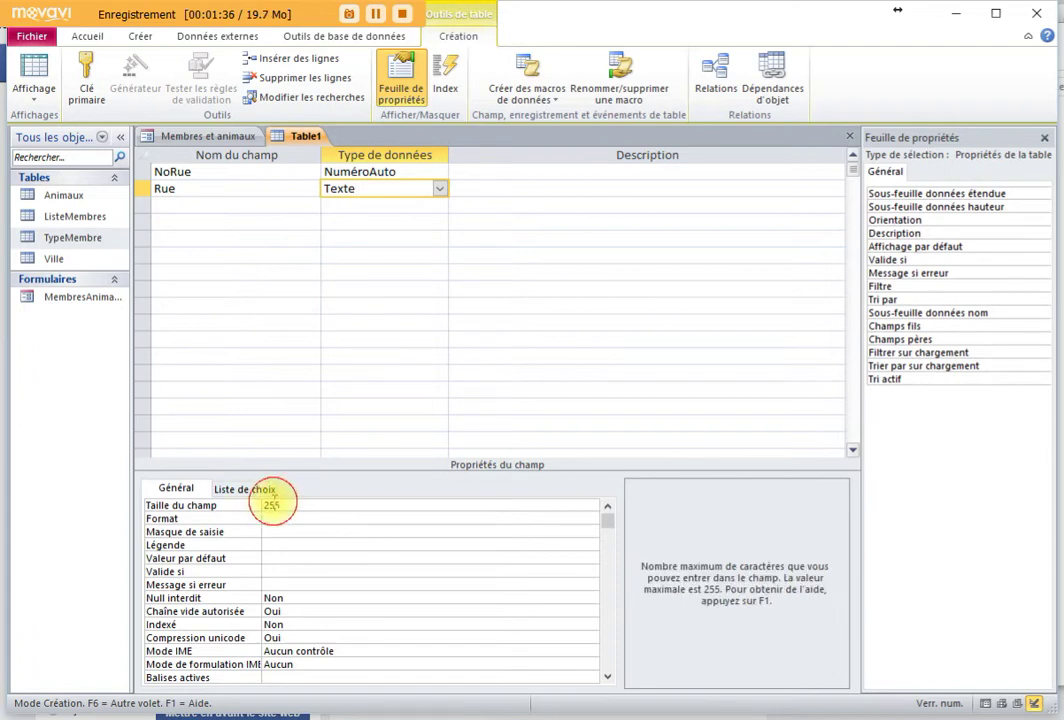
text(100)
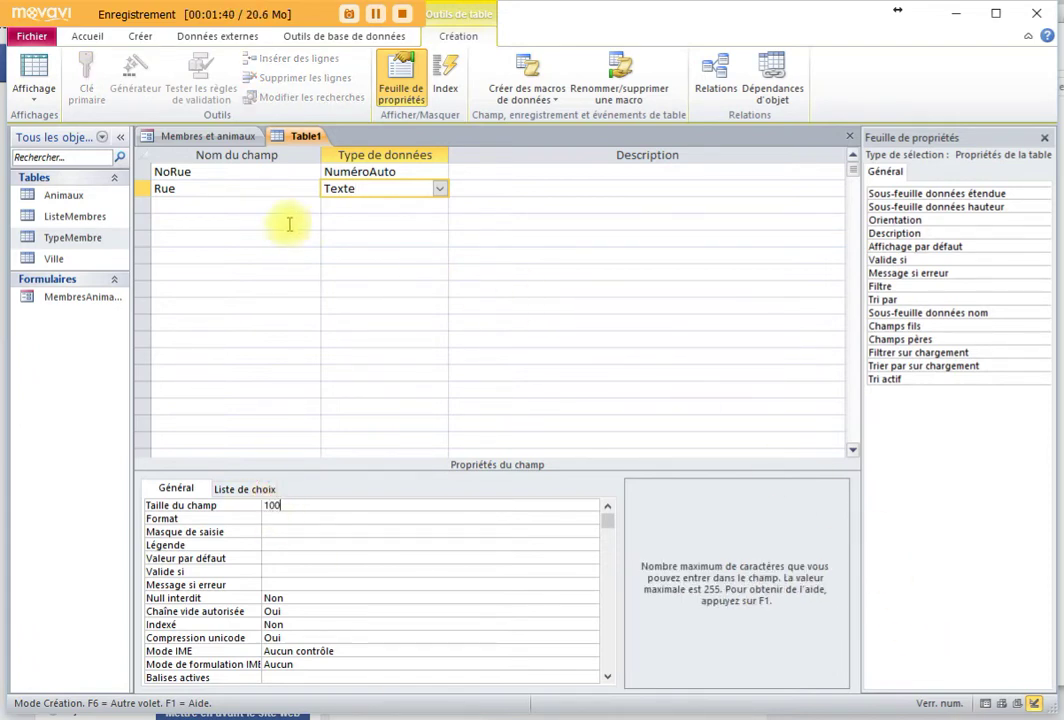
click(237, 204)
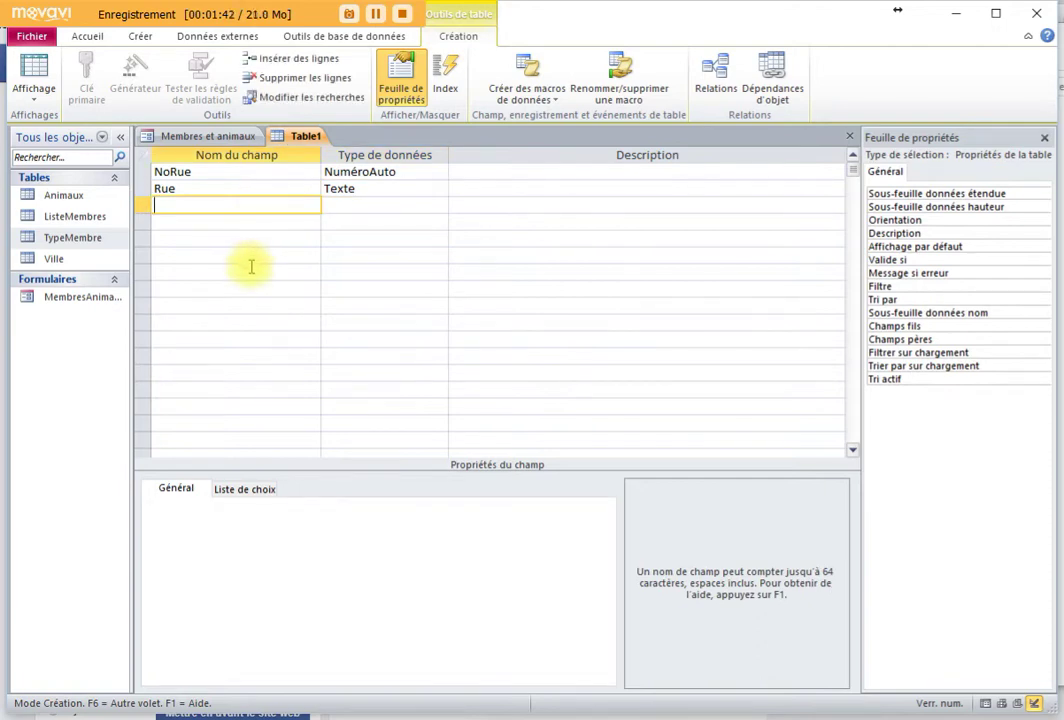
click(38, 72)
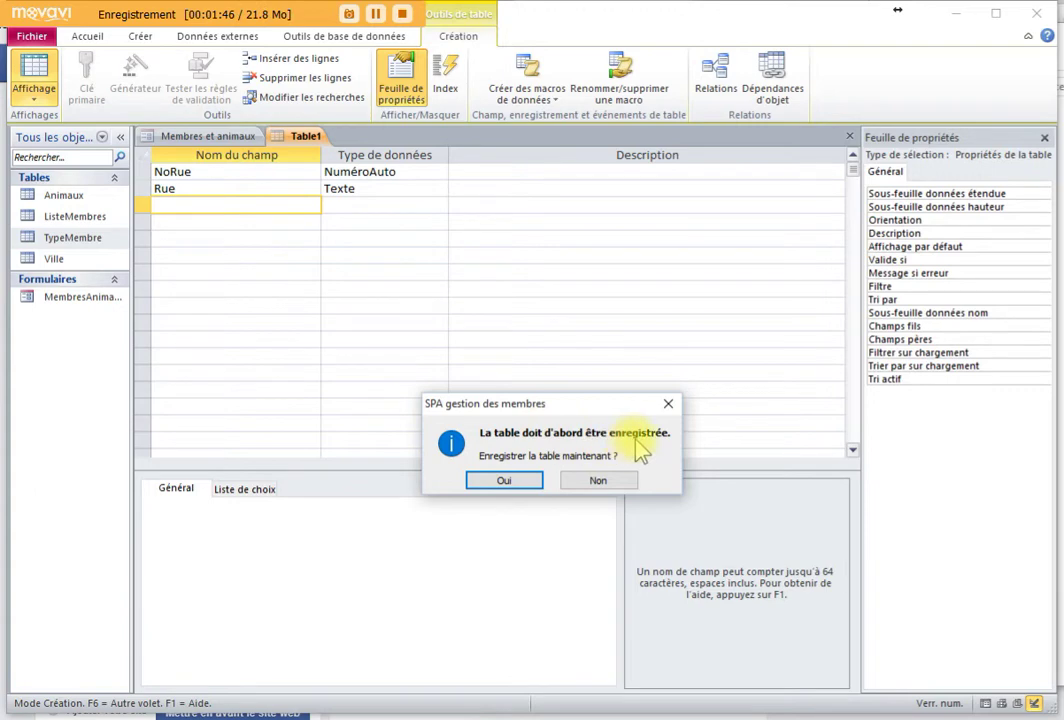
click(506, 481)
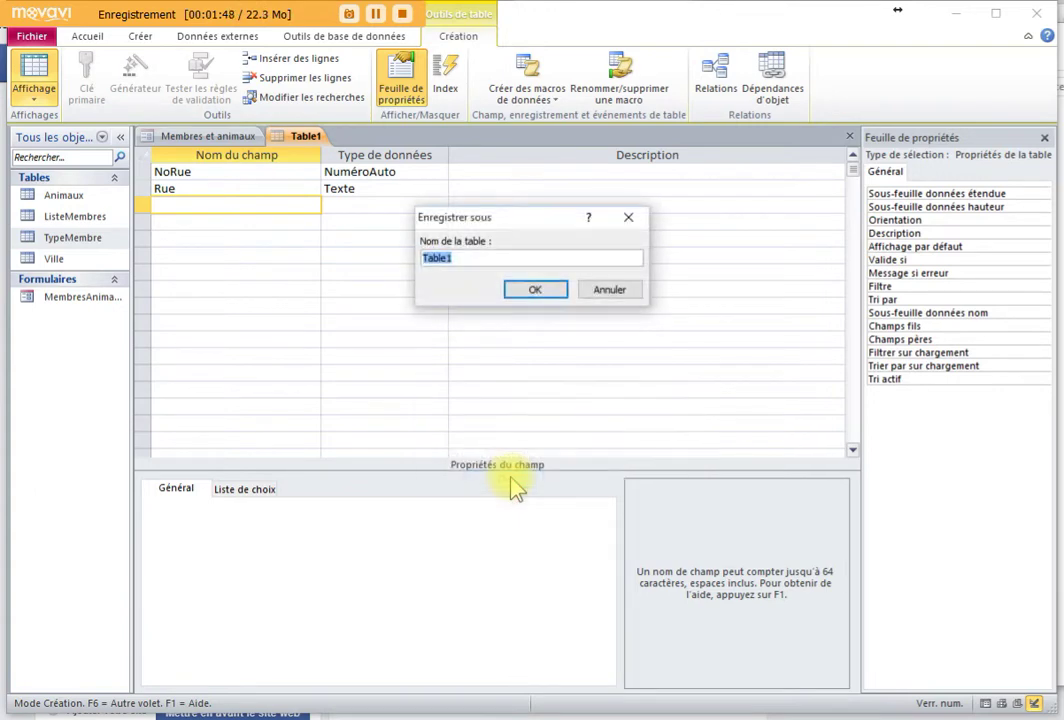
text(Rues)
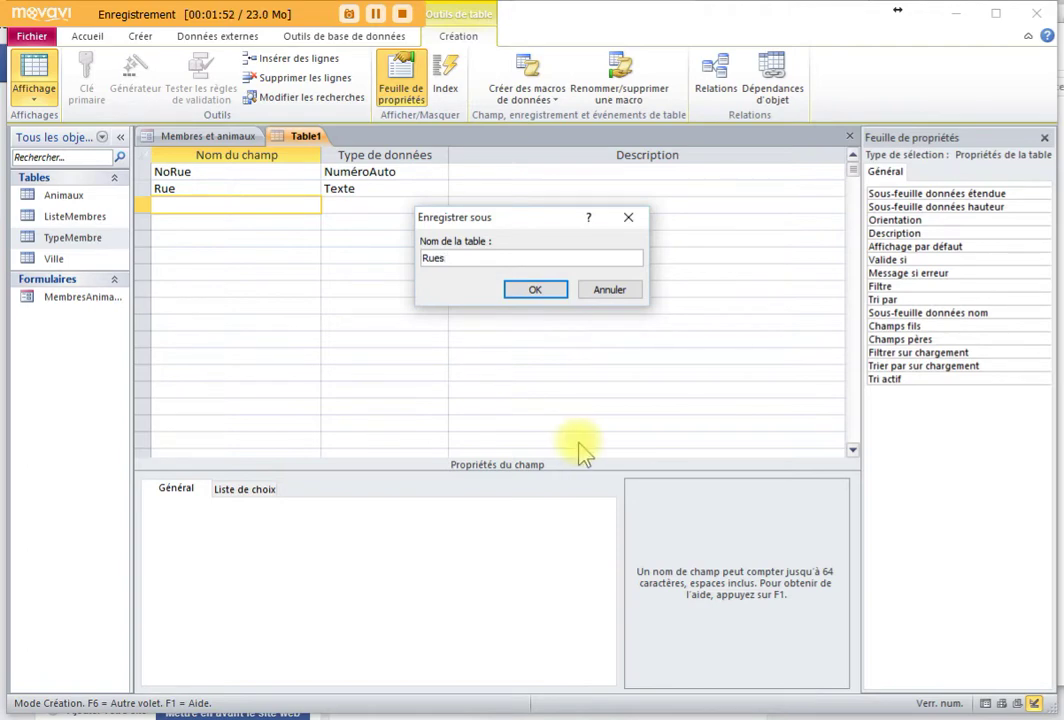
click(546, 290)
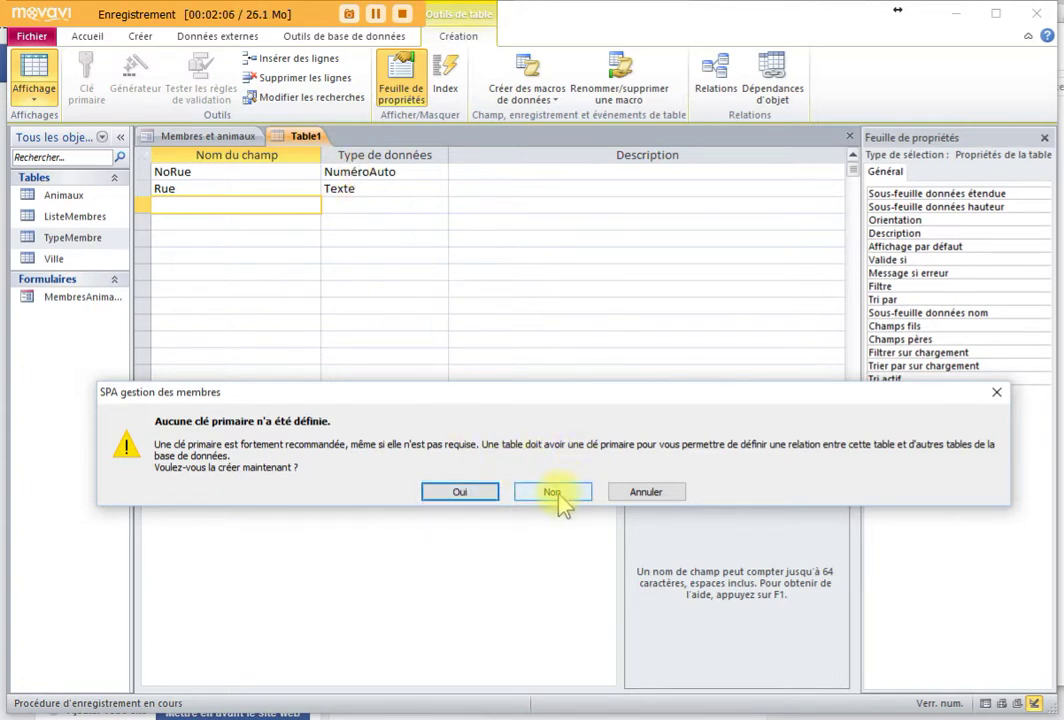
click(667, 494)
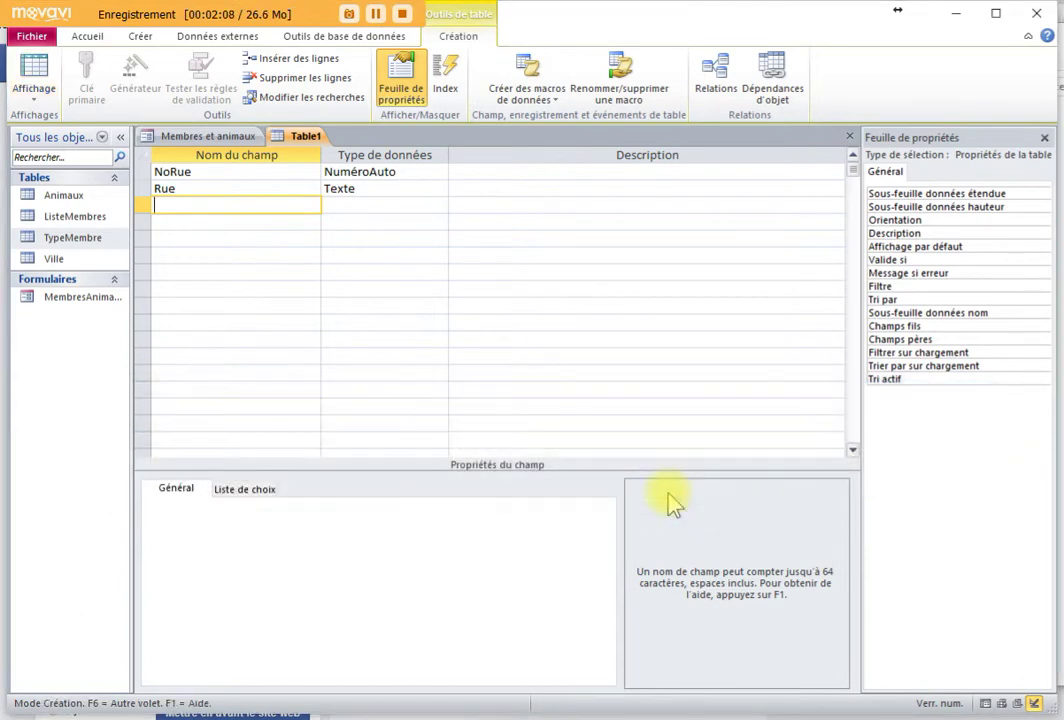
Define the NoRue field as the primary key of the new table.
click(220, 174)
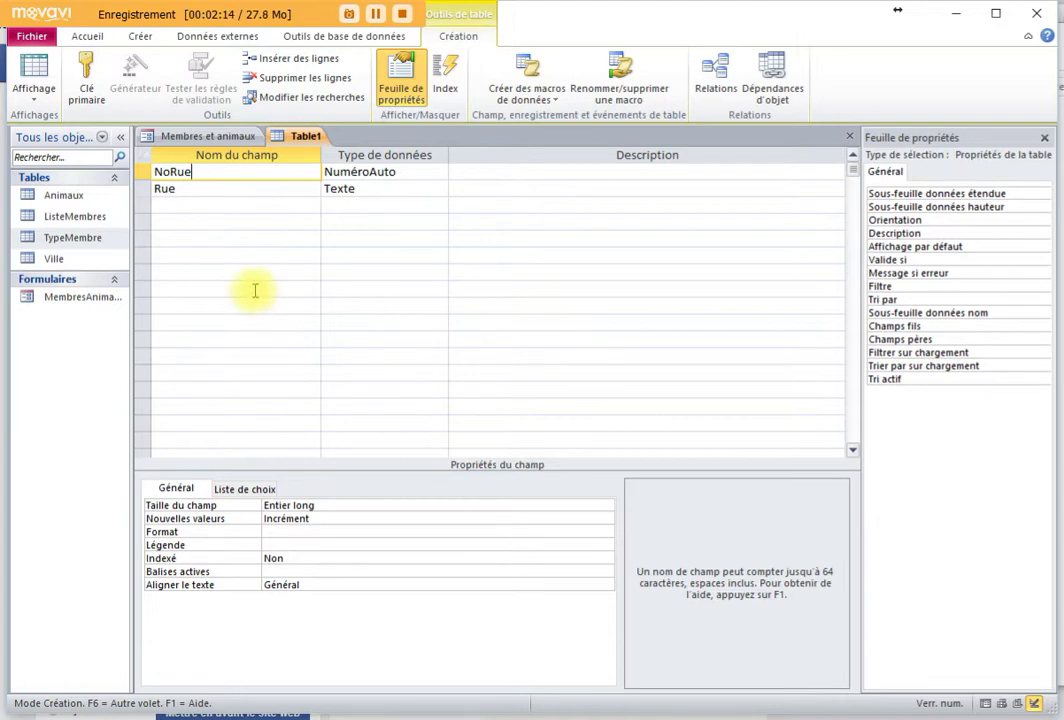
click(87, 78)
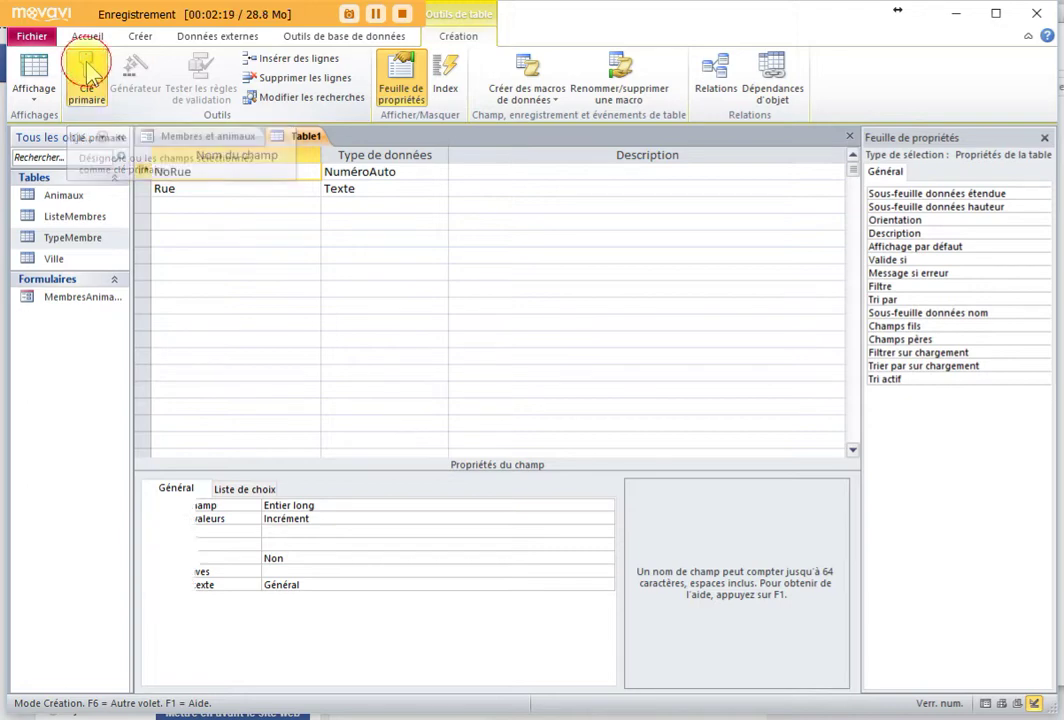
click(218, 188)
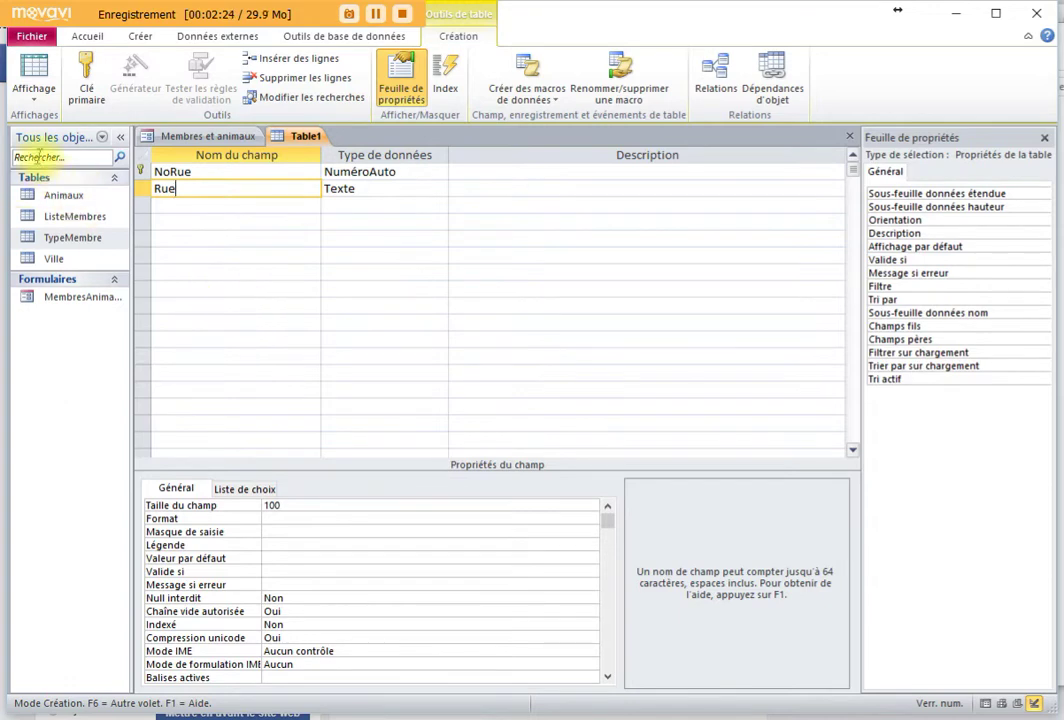
Switch the new table to datasheet view, saving it under the name Rues.
click(37, 78)
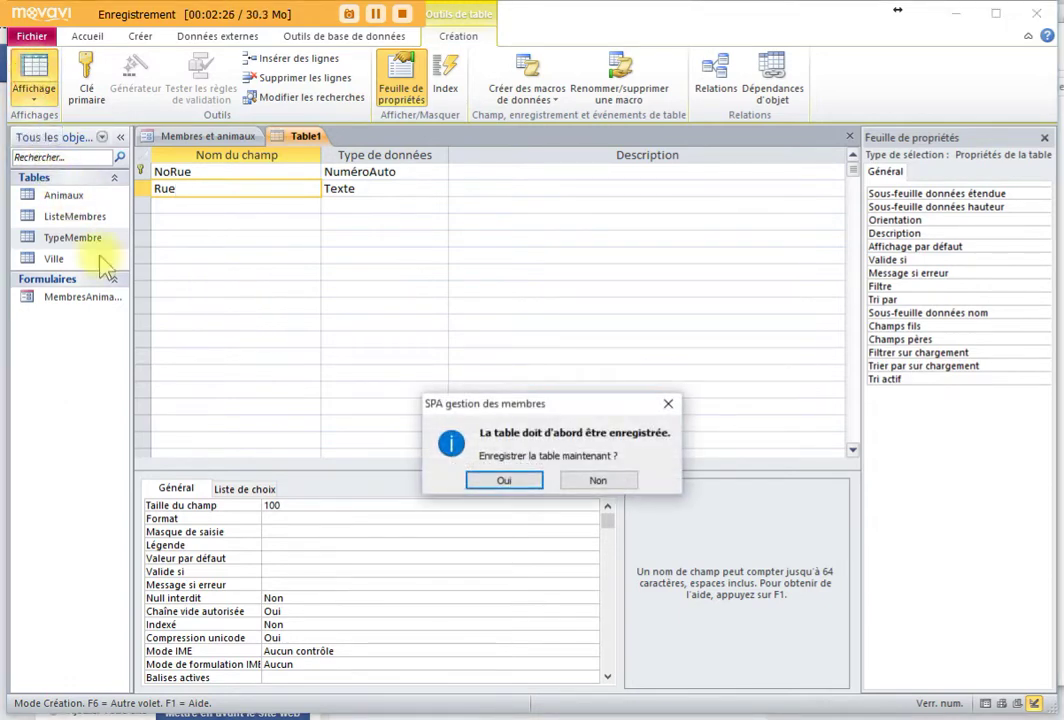
click(505, 481)
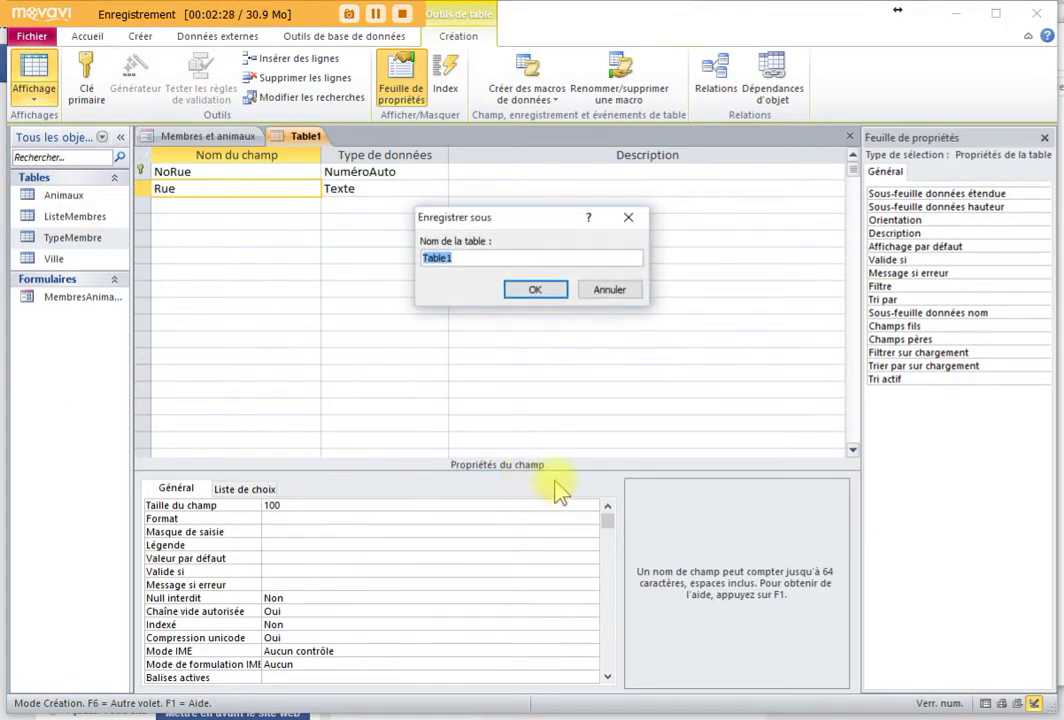
text(Rues)
key(Return)
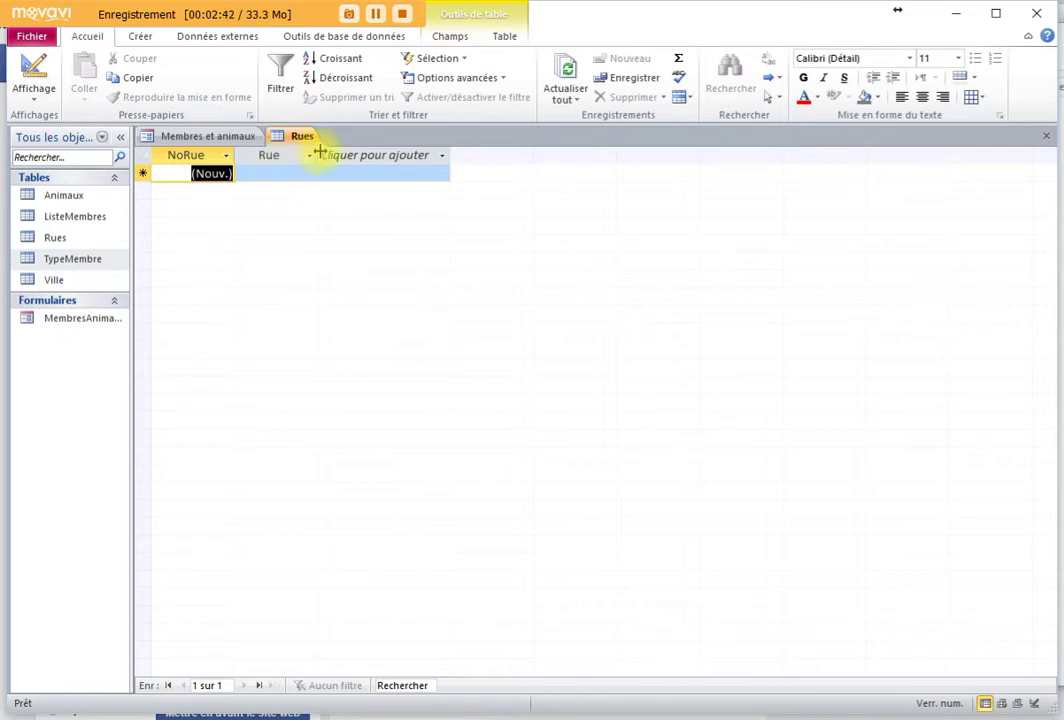
Widen the Rue column in the Rues datasheet to roughly twice its width.
drag(317, 151, 397, 157)
click(403, 156)
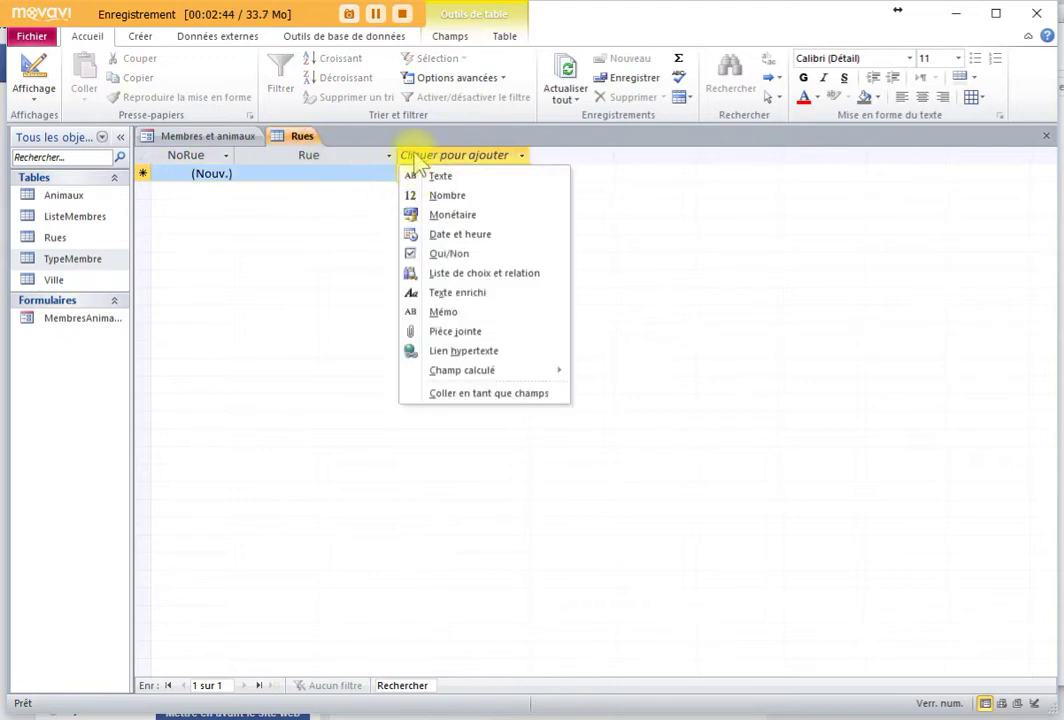
click(272, 159)
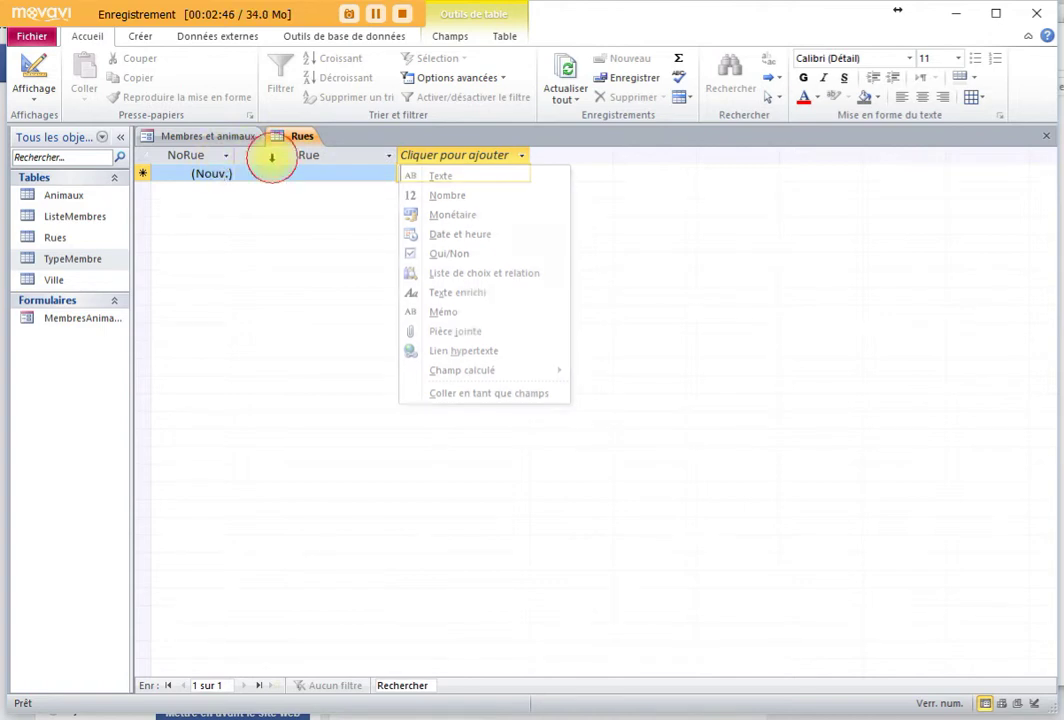
Hide the NoRue and Cliquer pour ajouter columns, and close the Rues table with its layout changes saved.
right_click(260, 160)
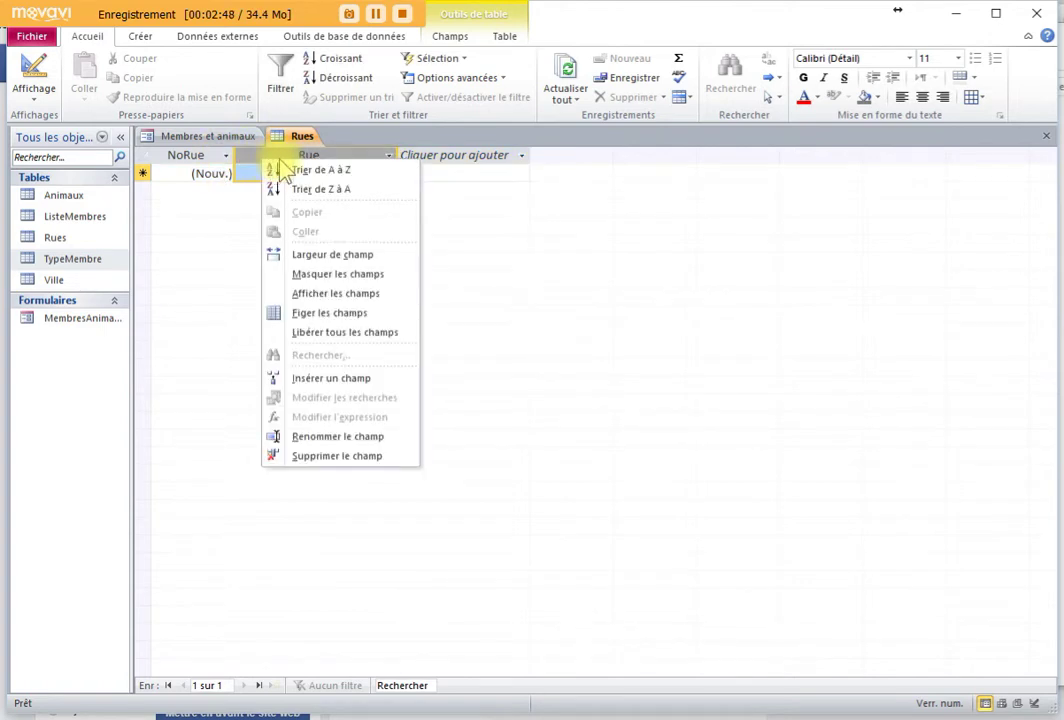
click(359, 296)
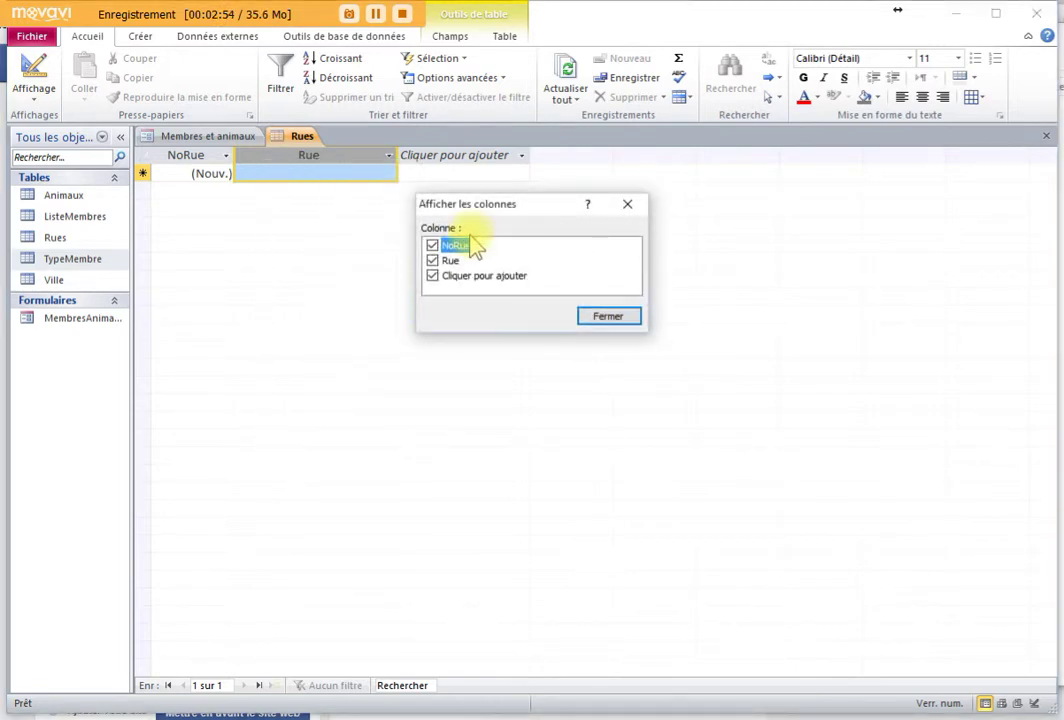
click(433, 245)
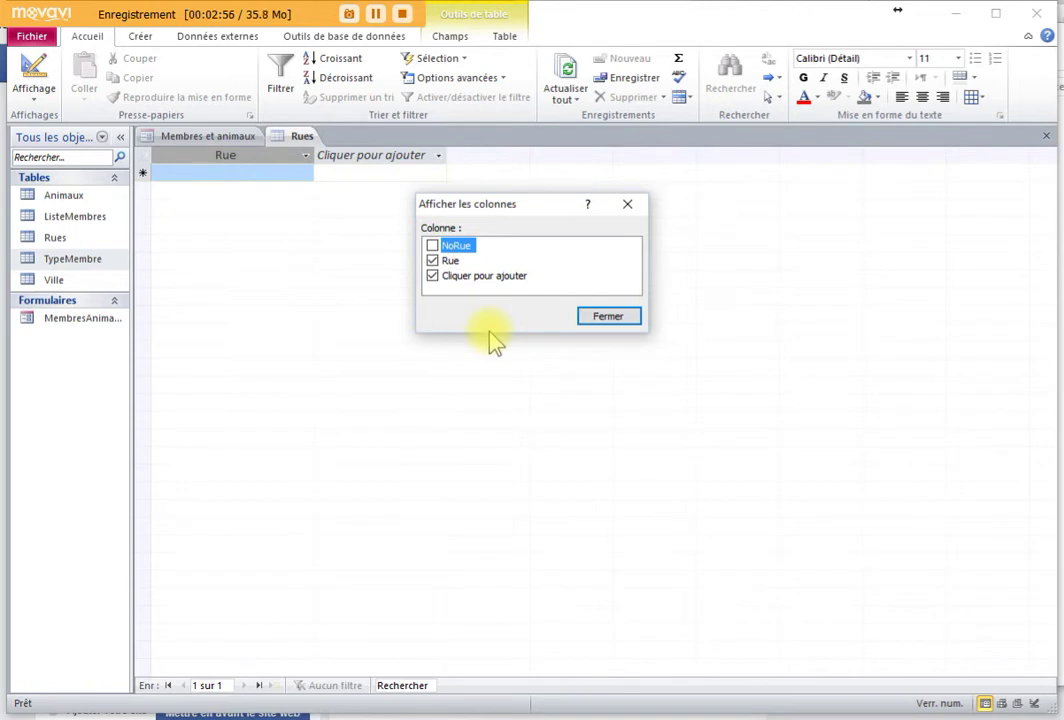
click(433, 276)
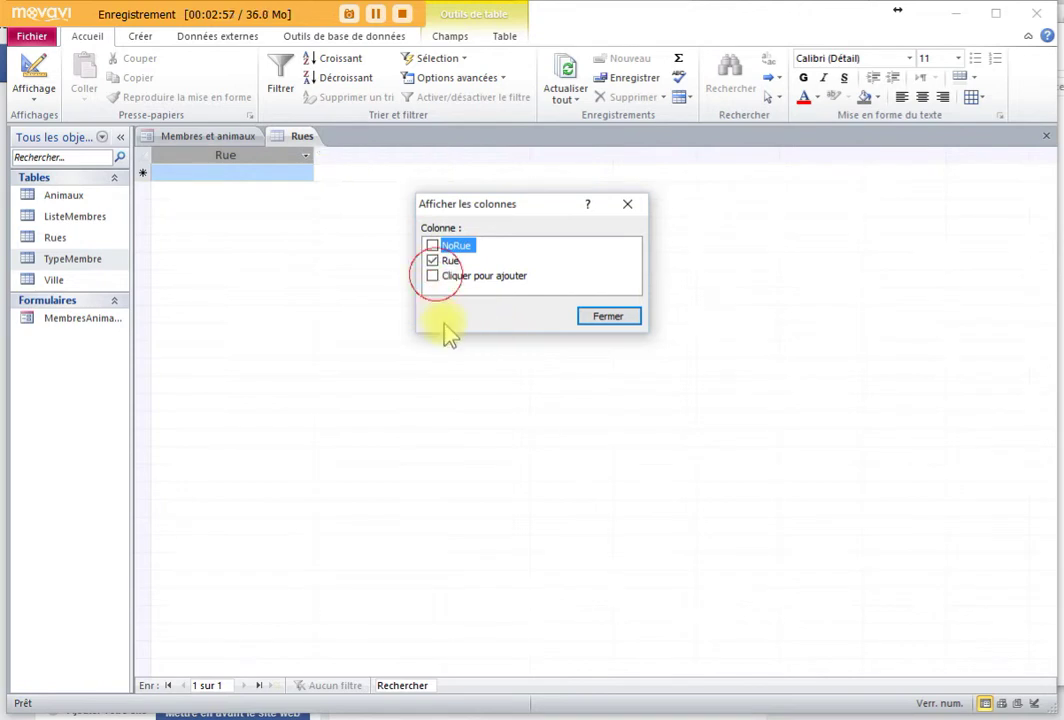
click(608, 318)
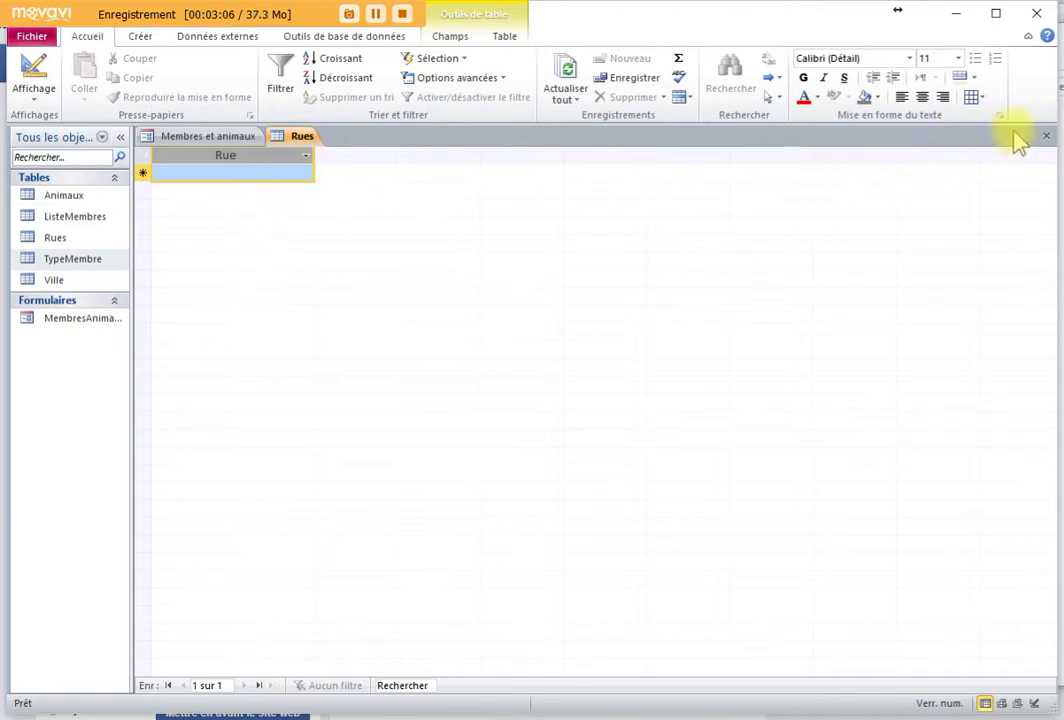
click(1044, 136)
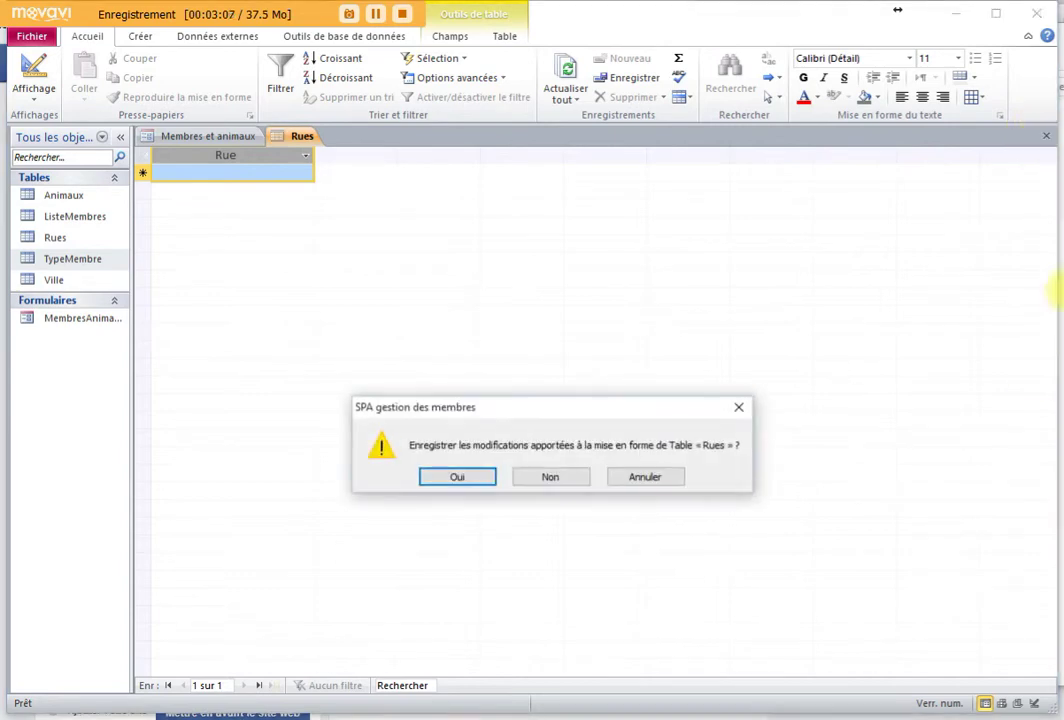
click(458, 480)
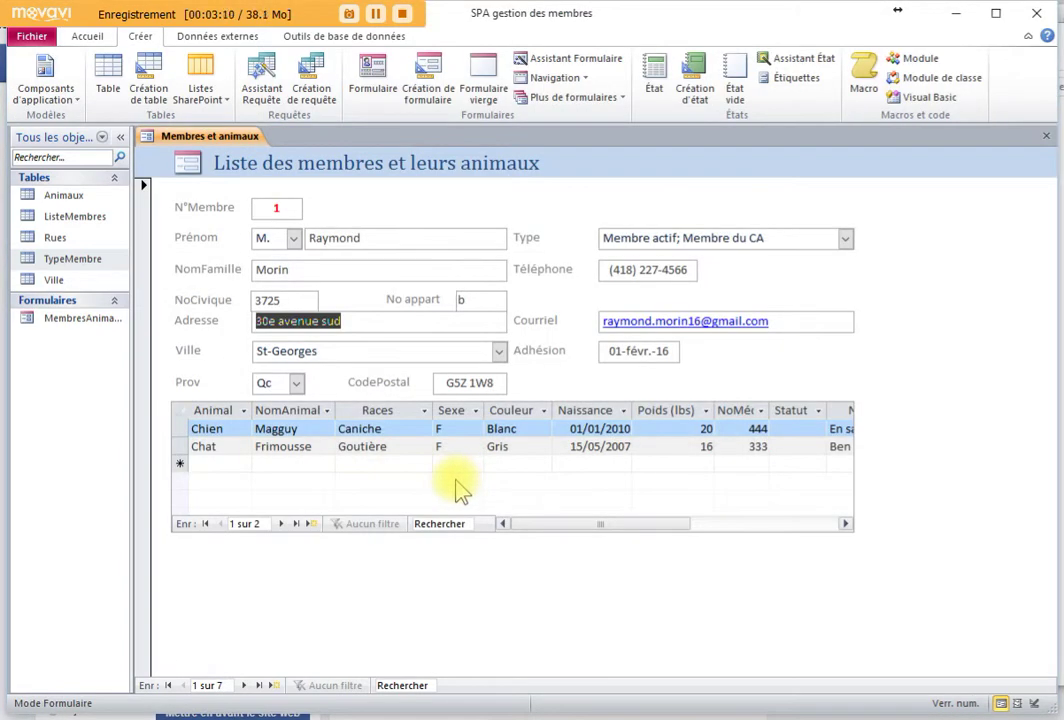
click(52, 237)
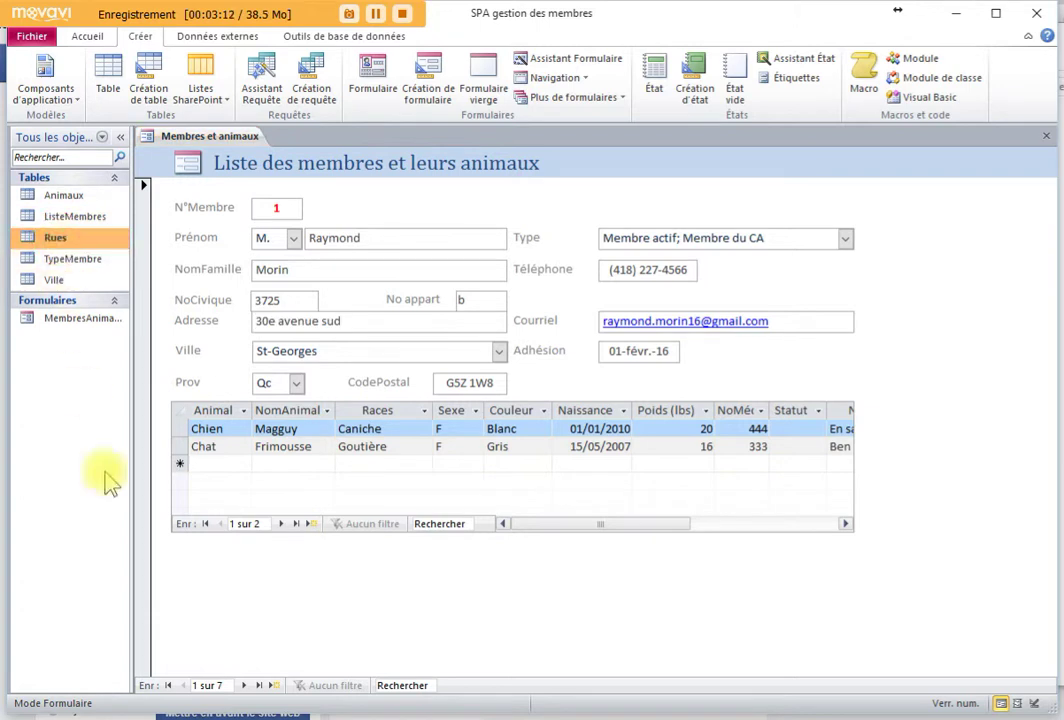
click(364, 323)
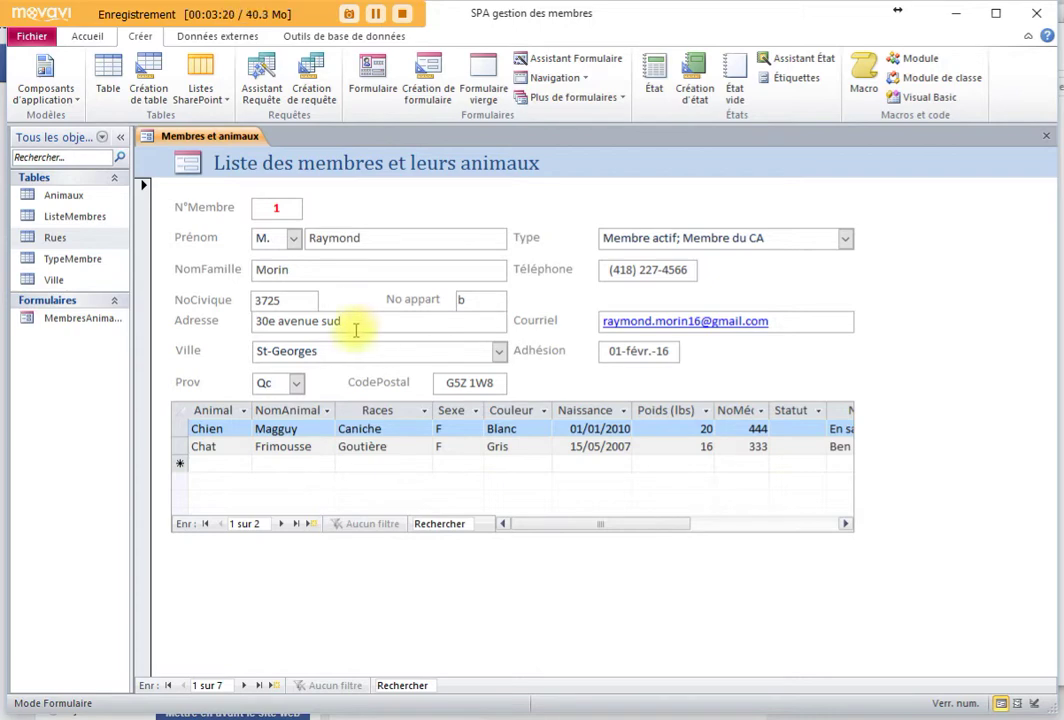
Switch the Membres et animaux form to layout view and float its property sheet over the form.
click(87, 36)
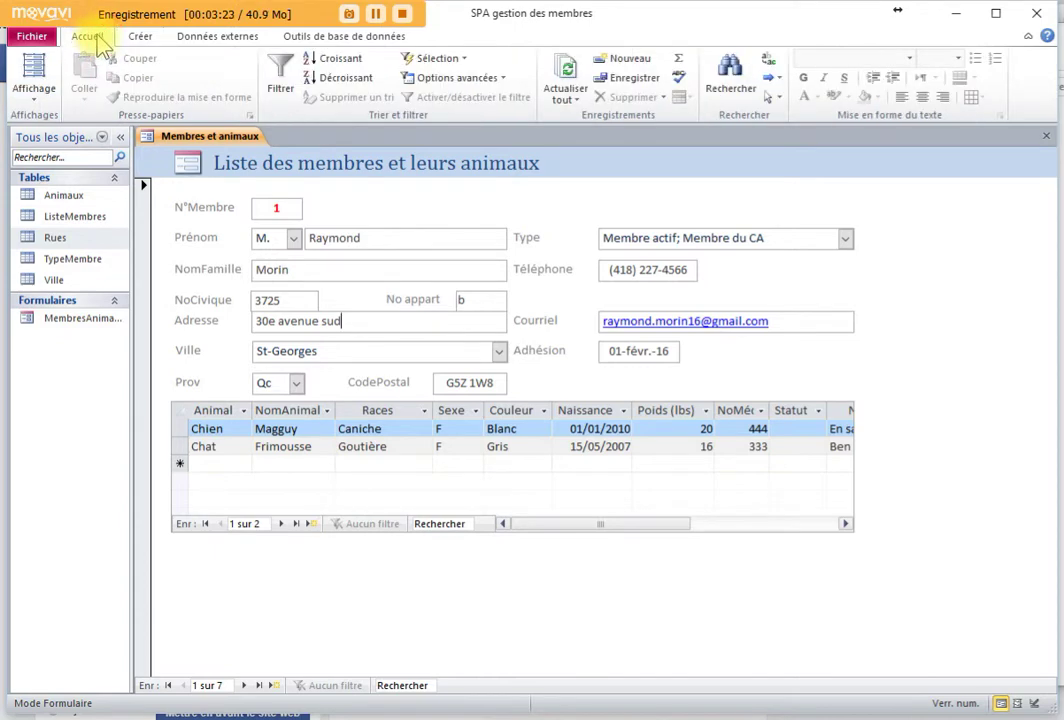
click(34, 76)
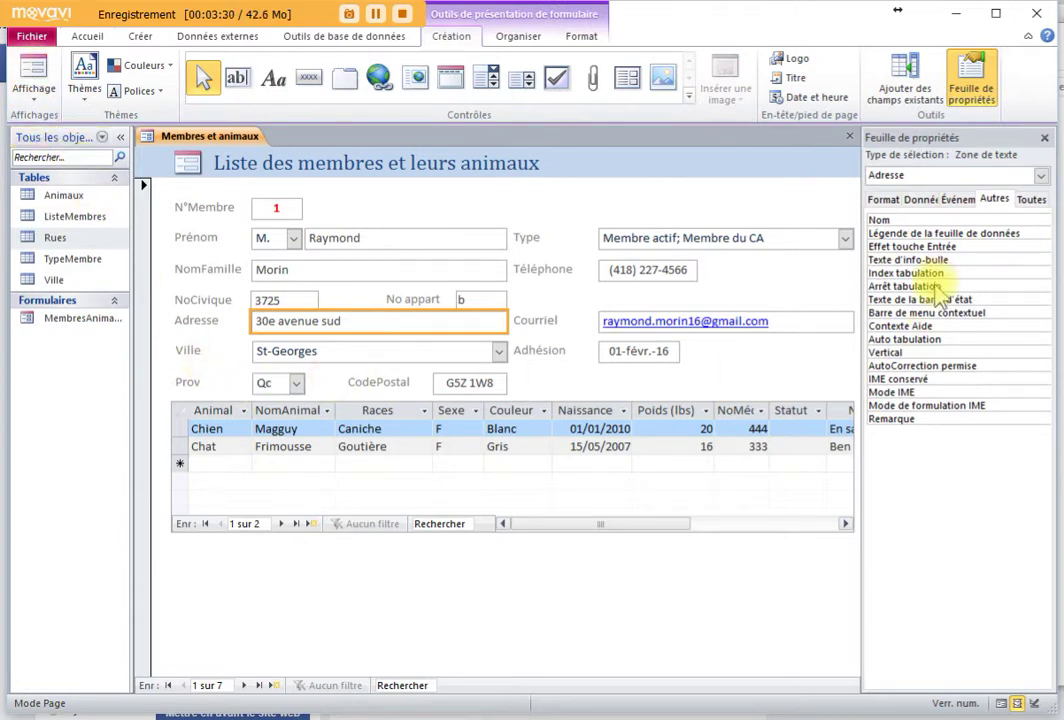
drag(980, 137, 834, 152)
click(850, 260)
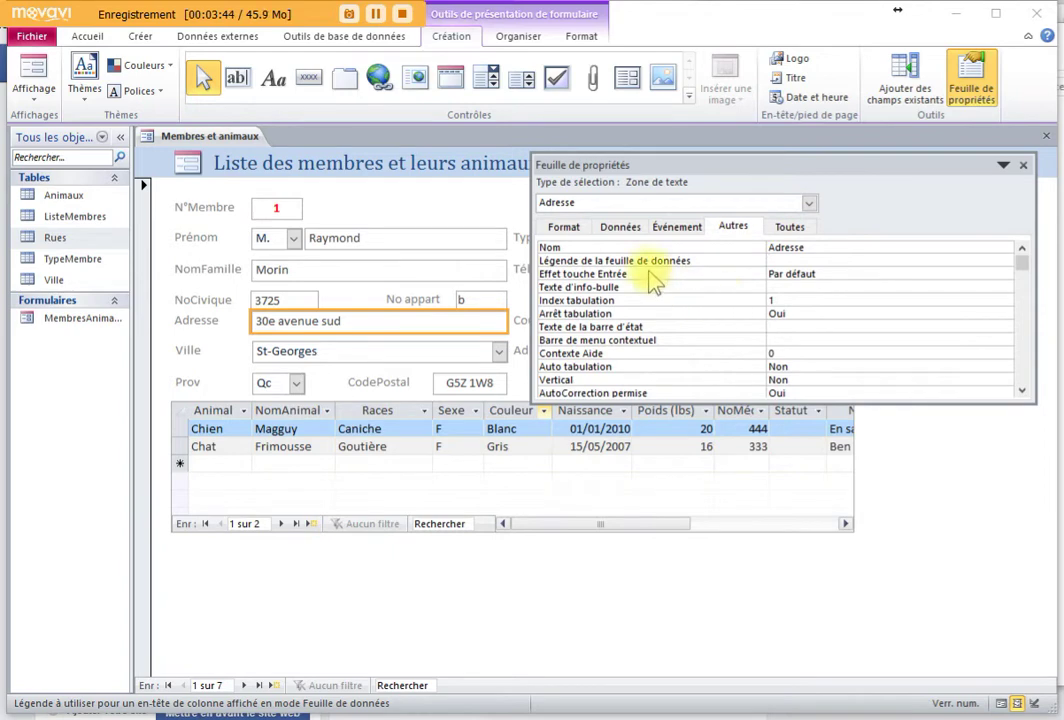
Copy the ScreenTip text (Texte d'info-bulle) of the Ville combo box.
click(778, 286)
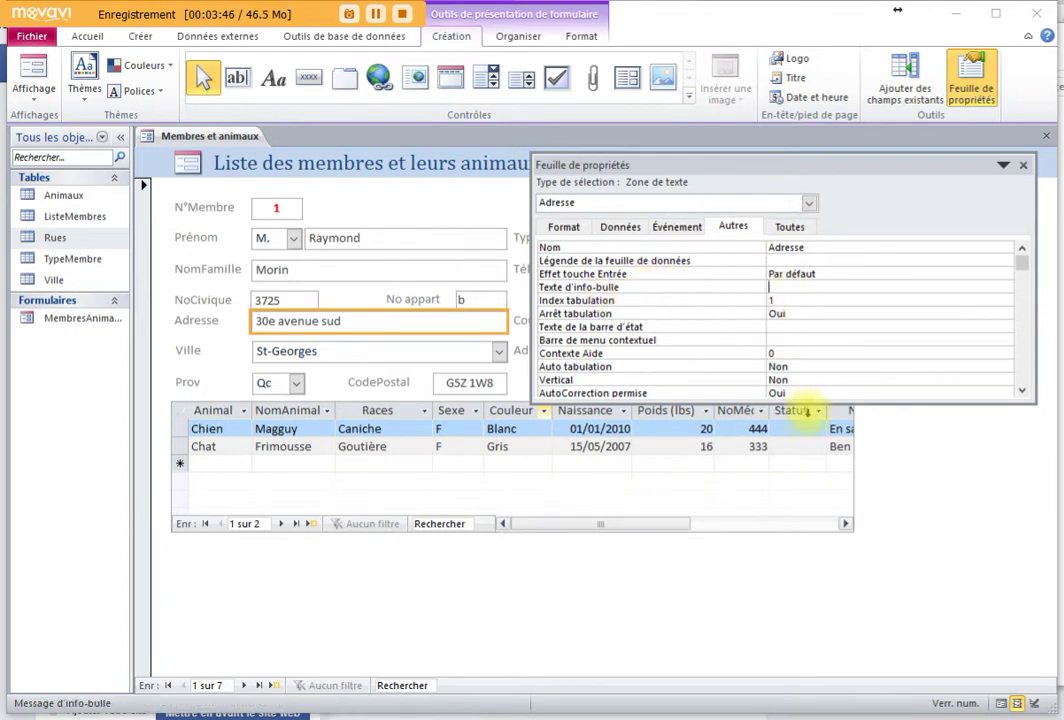
click(352, 330)
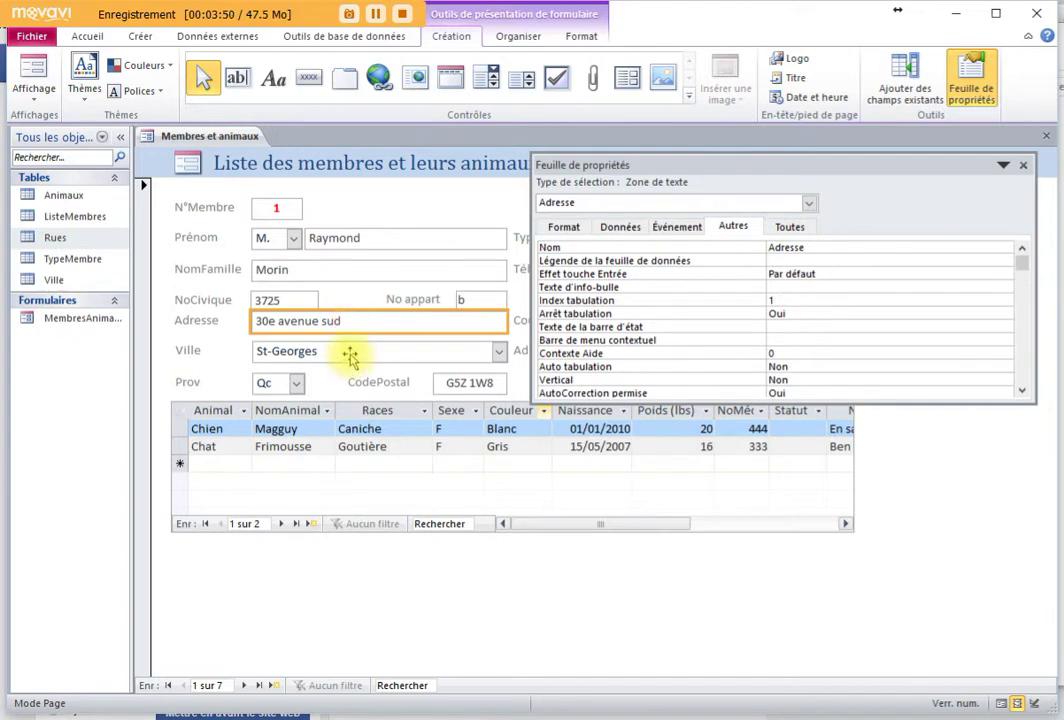
click(351, 356)
drag(945, 276, 696, 349)
key(ctrl+c)
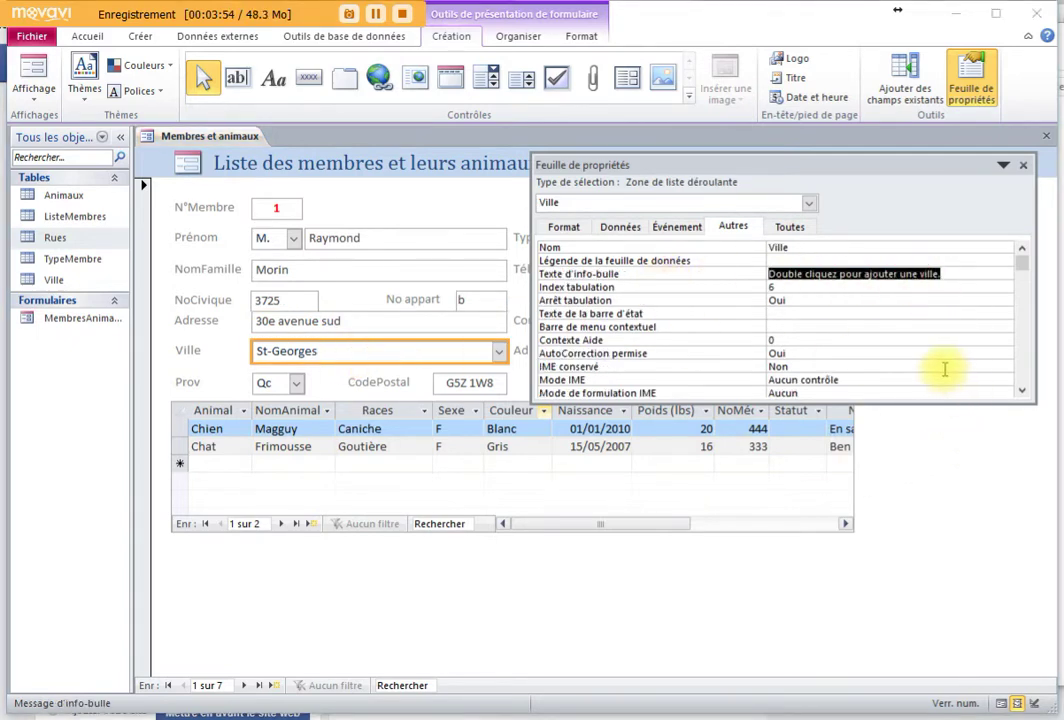
Paste the copied ScreenTip into the Adresse text box and reword it to "Double cliquez pour ajouter une rue.".
click(427, 325)
click(785, 289)
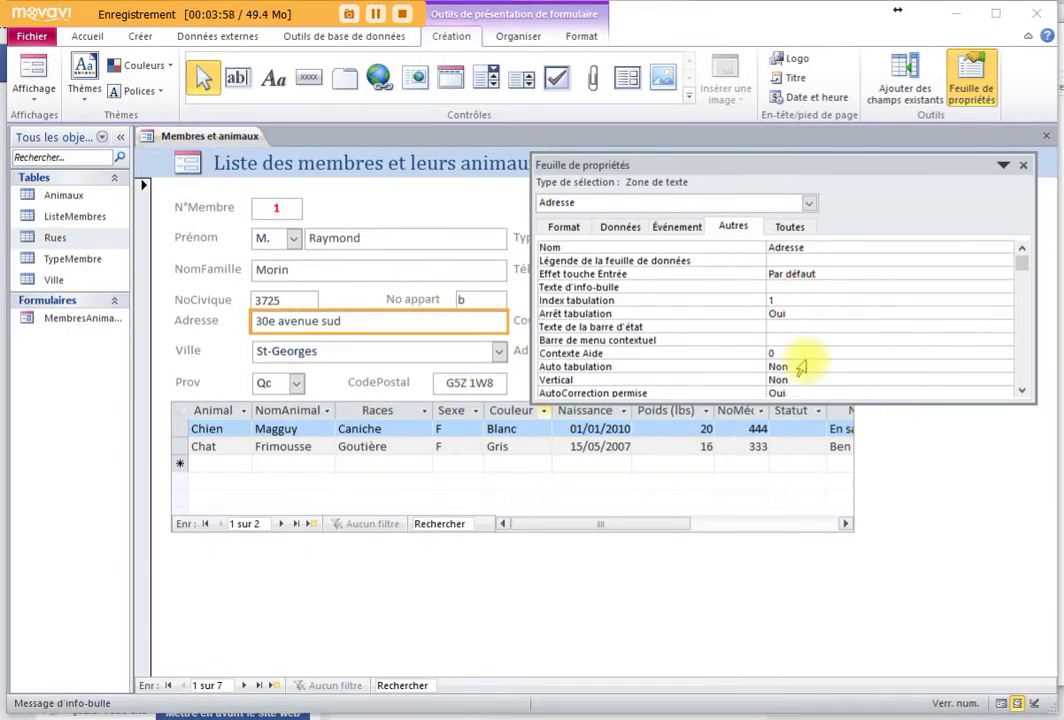
key(ctrl+v)
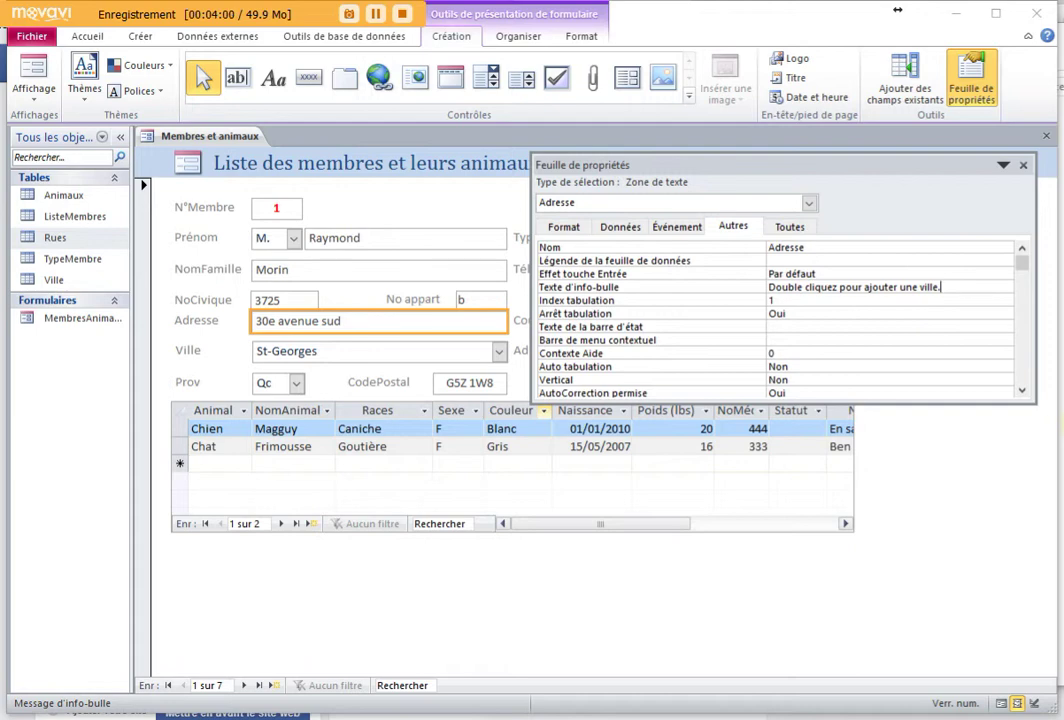
key(BackSpace)
key(BackSpace)
text(rue)
click(862, 313)
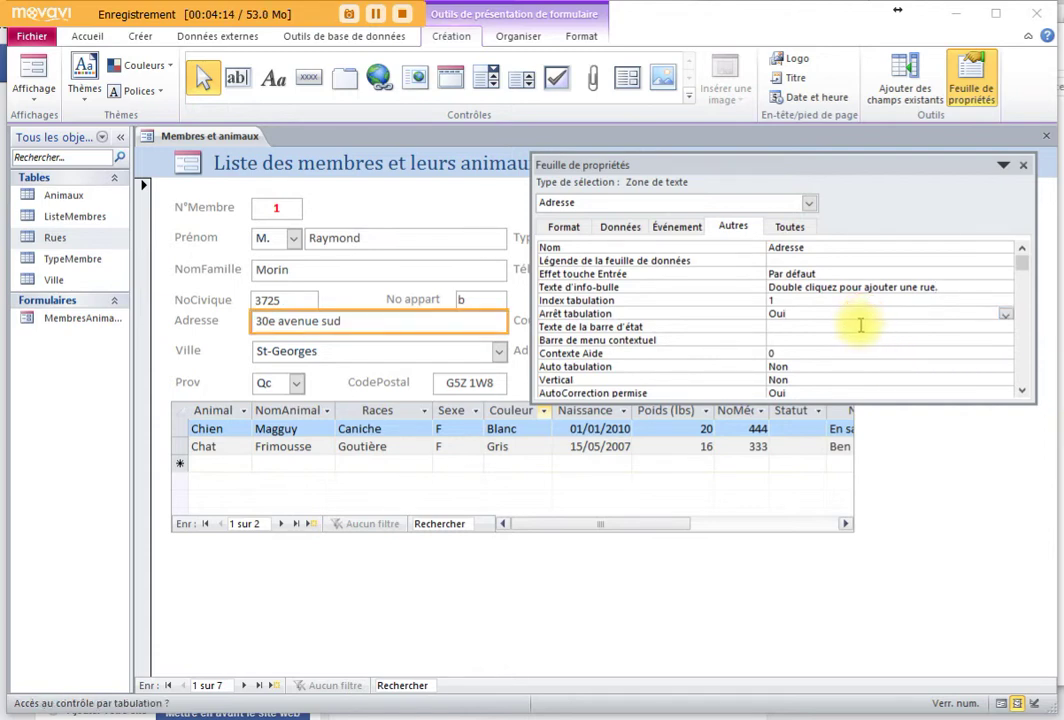
Convert the Adresse text box into a combo box (Zone de liste déroulante).
click(405, 324)
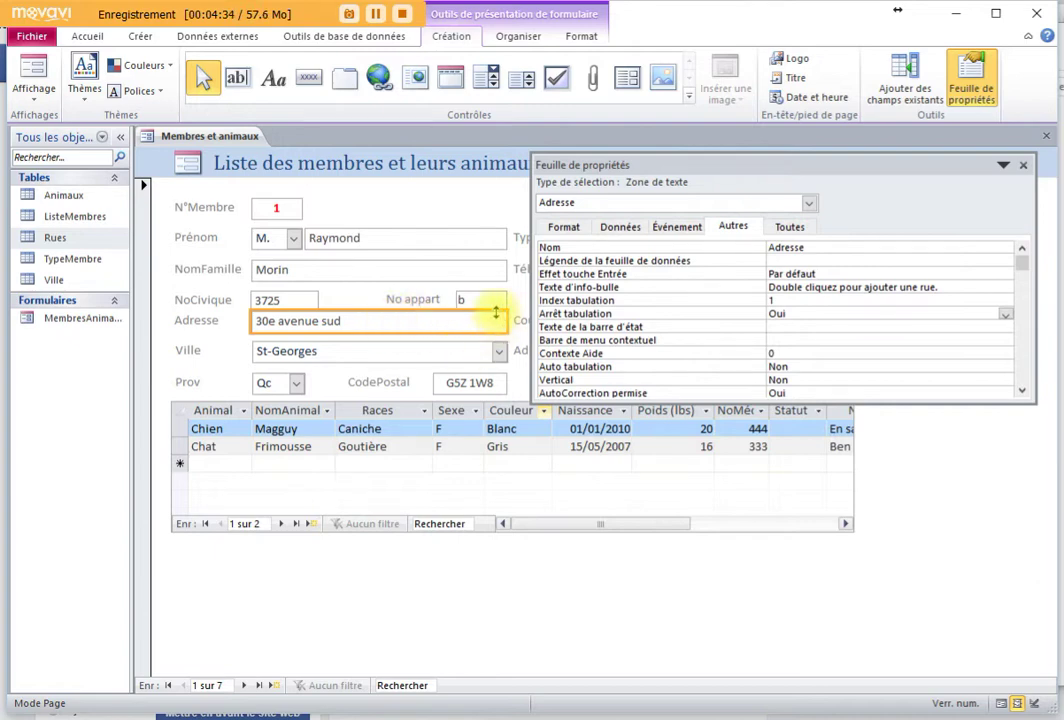
right_click(350, 322)
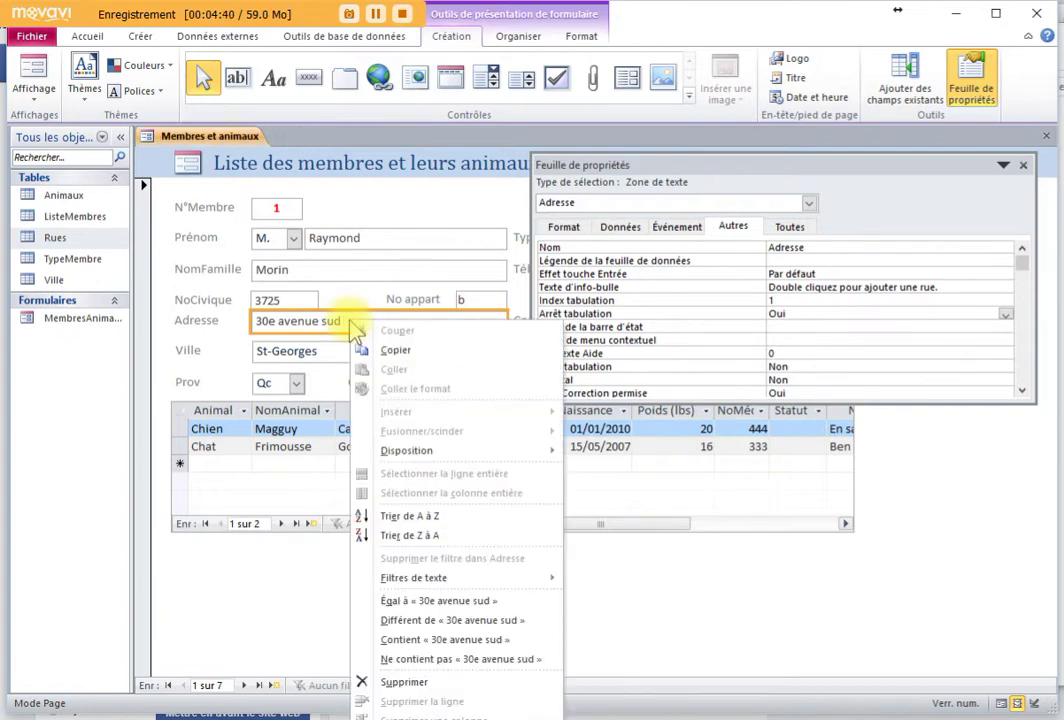
mouse_move(430, 719)
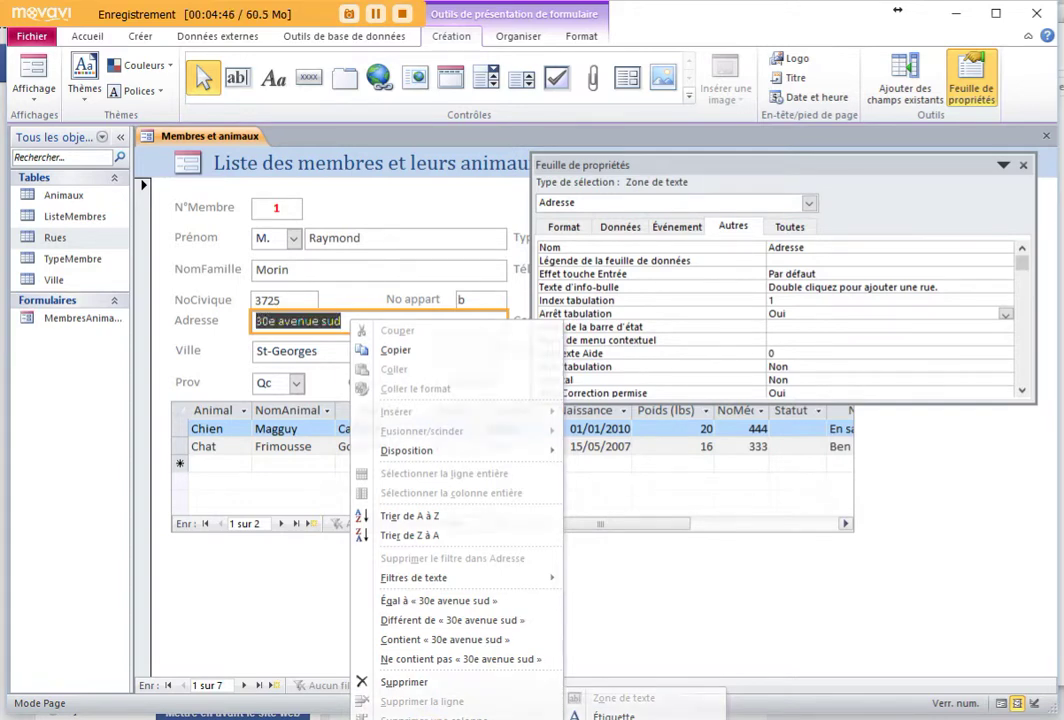
click(630, 719)
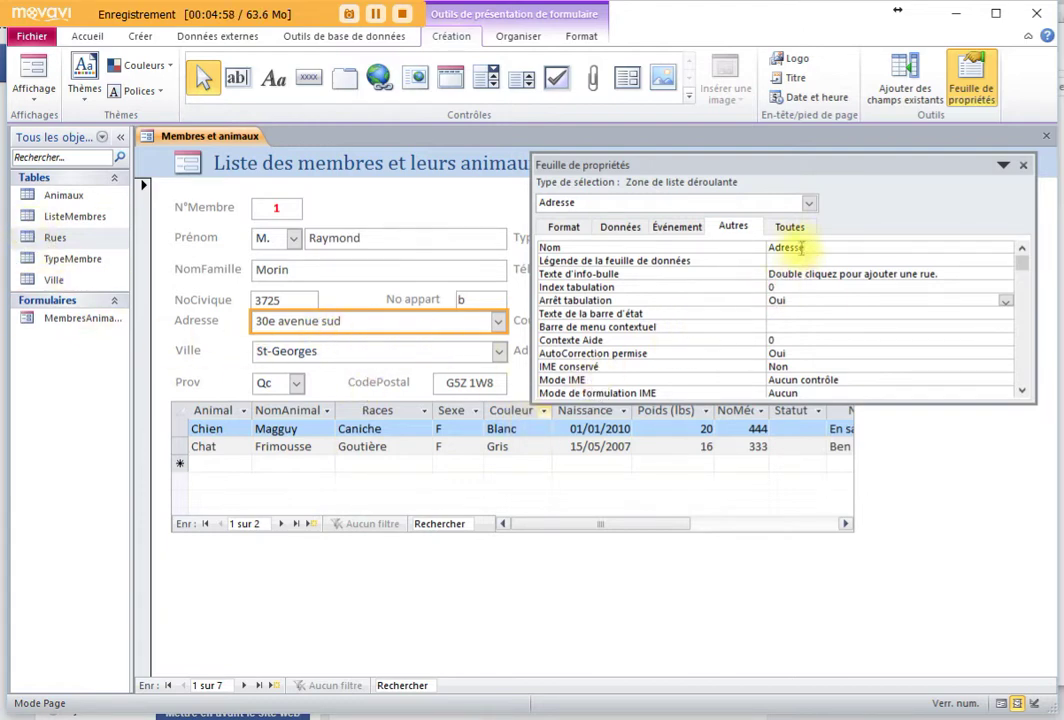
Set the Adresse combo box's row source (Contenu) to the Rues table and its Limiter à liste property to Oui.
click(618, 228)
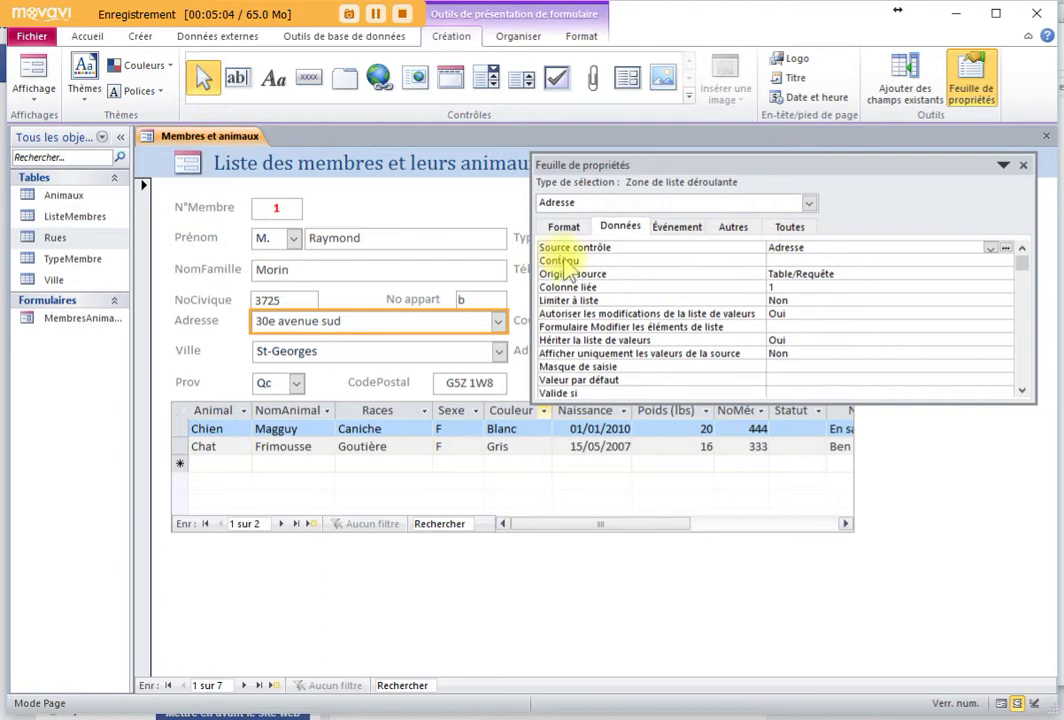
click(781, 259)
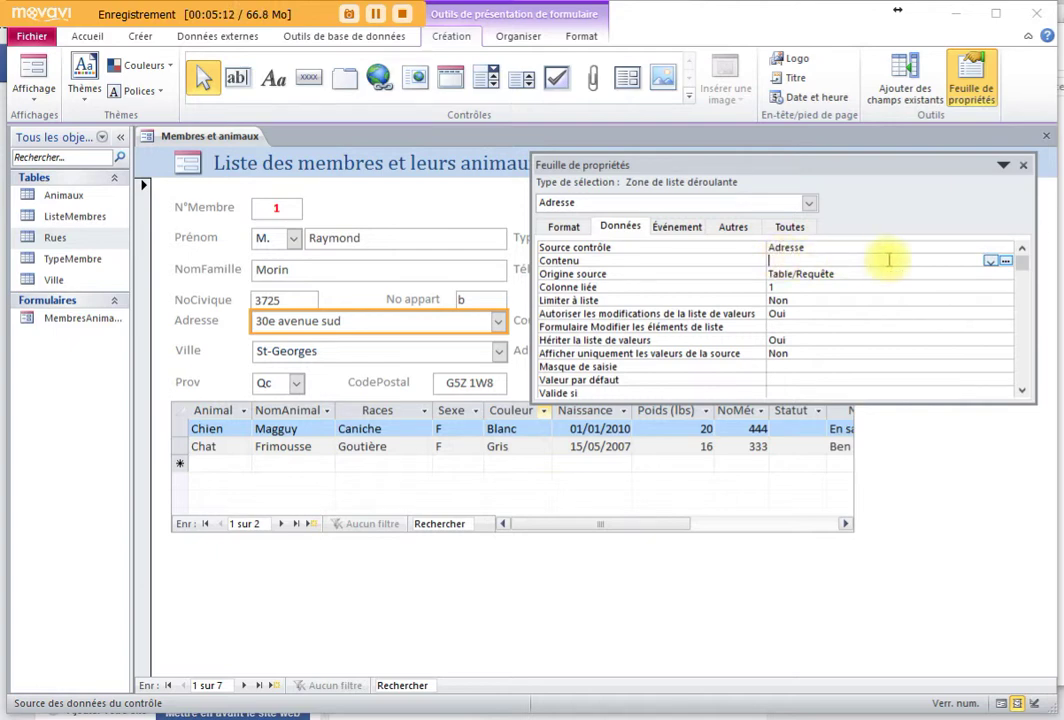
click(990, 261)
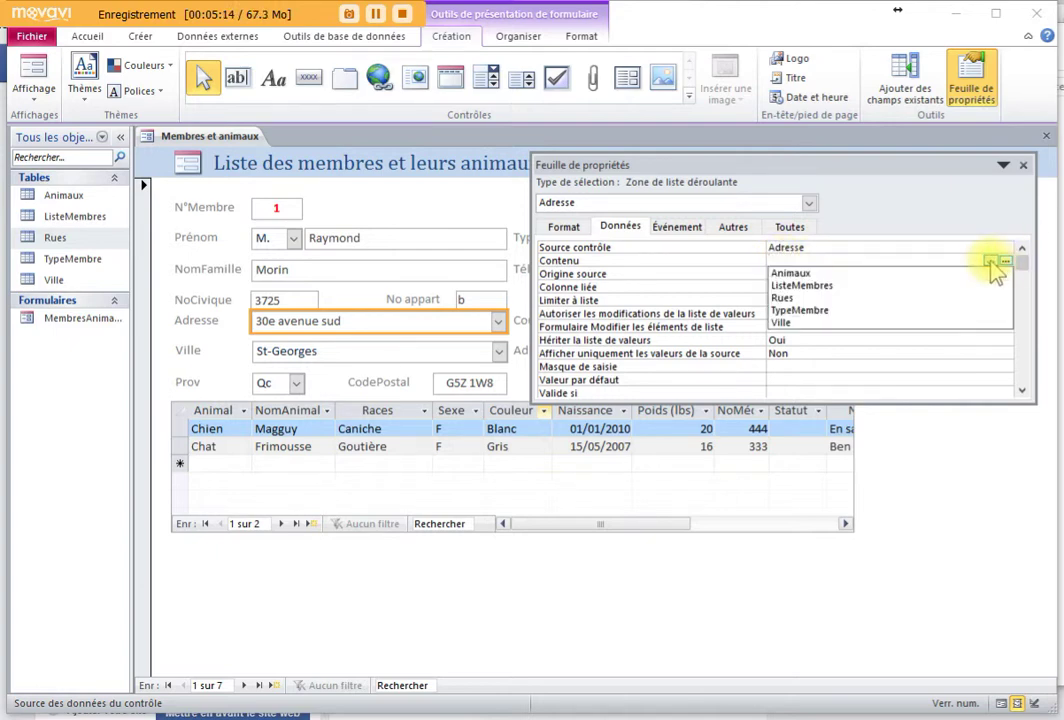
click(789, 298)
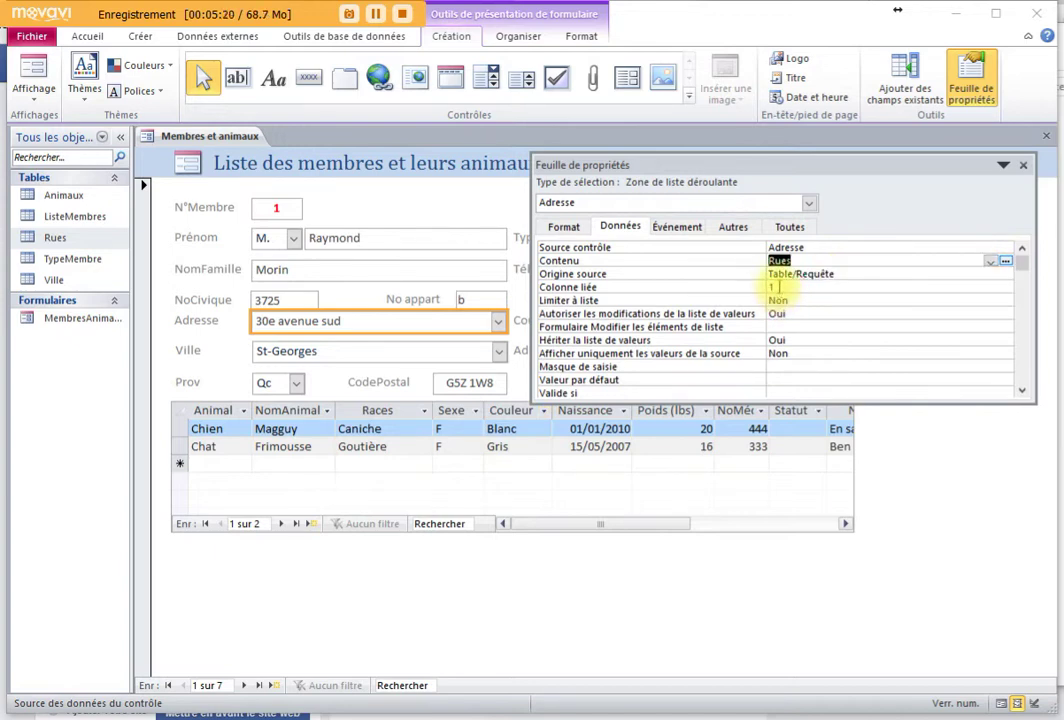
click(773, 287)
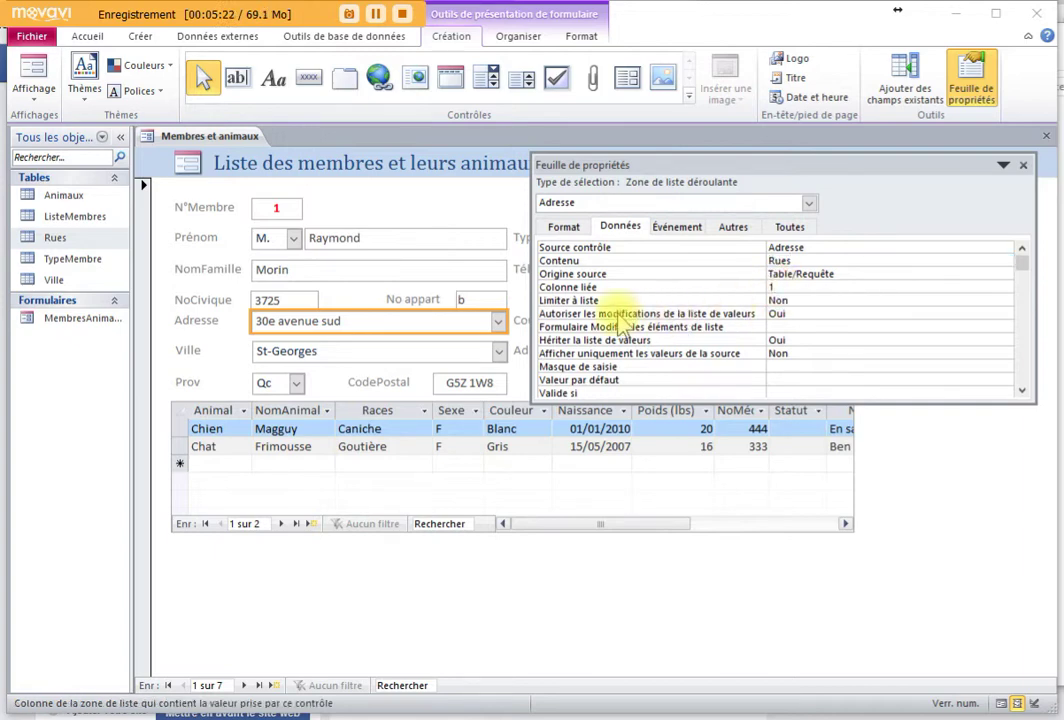
click(801, 300)
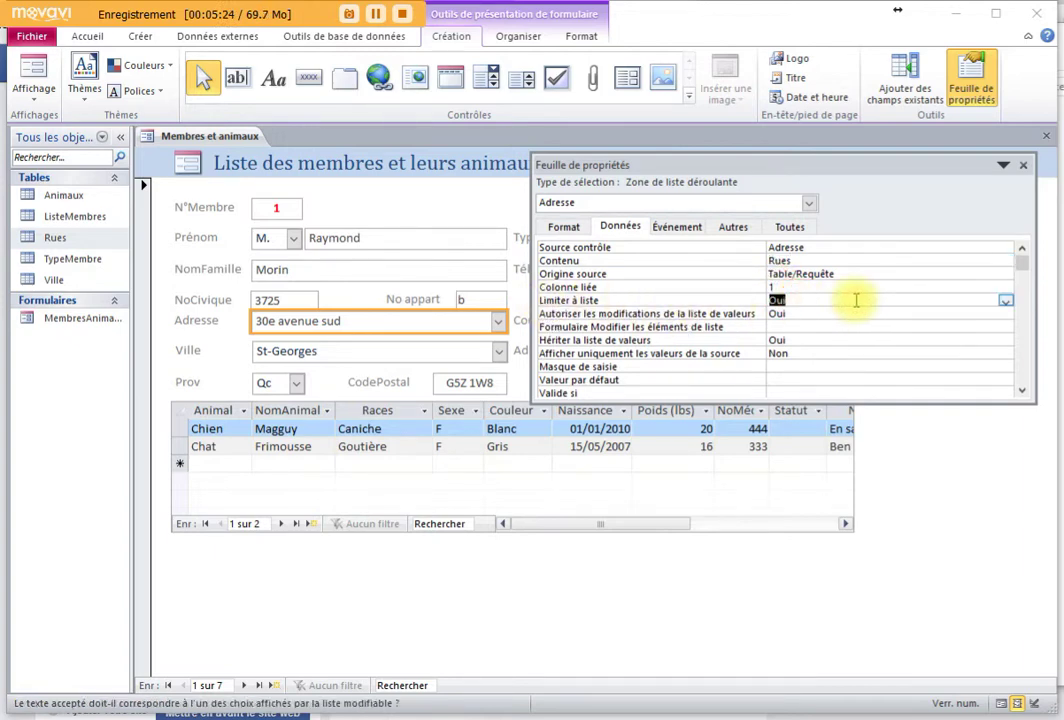
click(1006, 300)
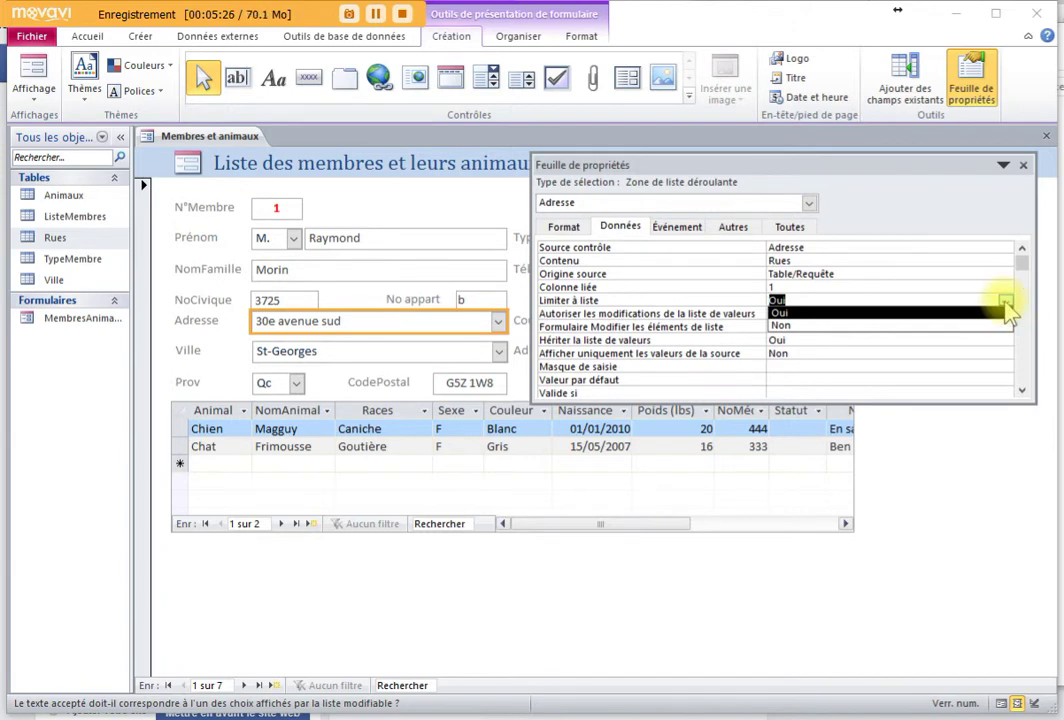
click(993, 313)
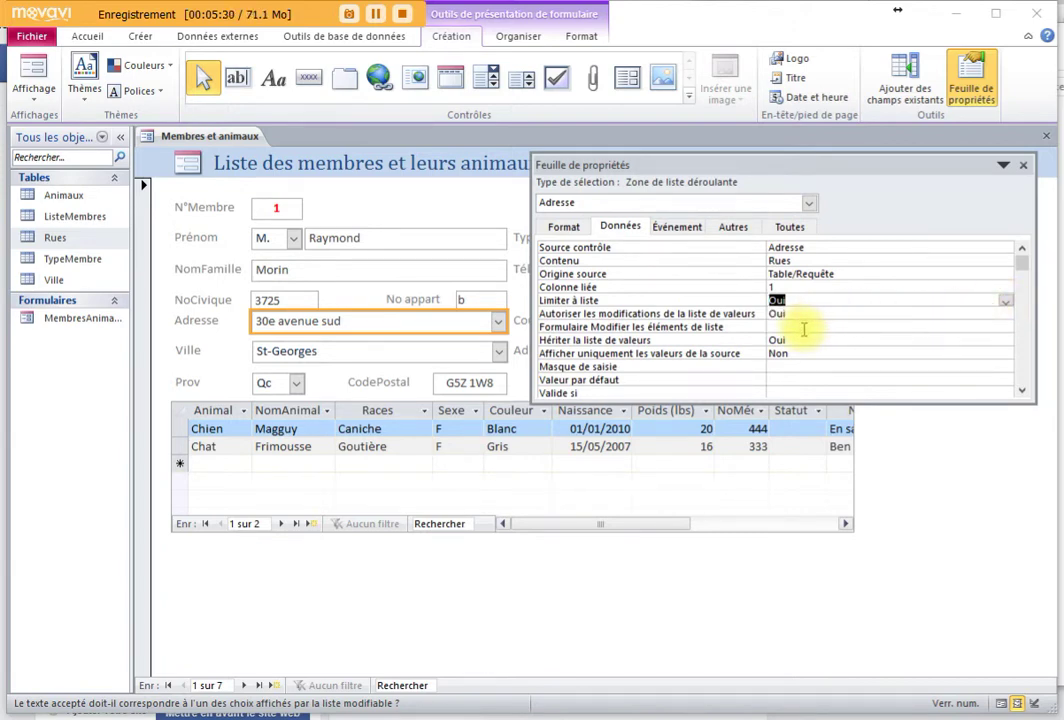
Set the Adresse combo box to 2 columns with column widths of 0cm;6cm.
click(564, 226)
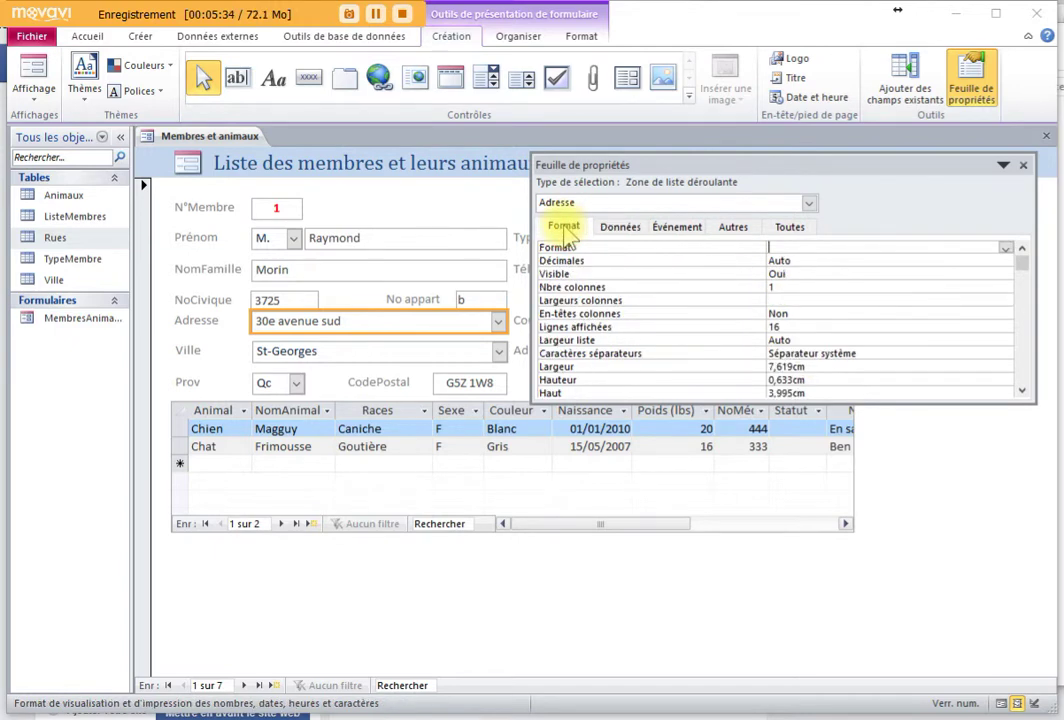
click(774, 287)
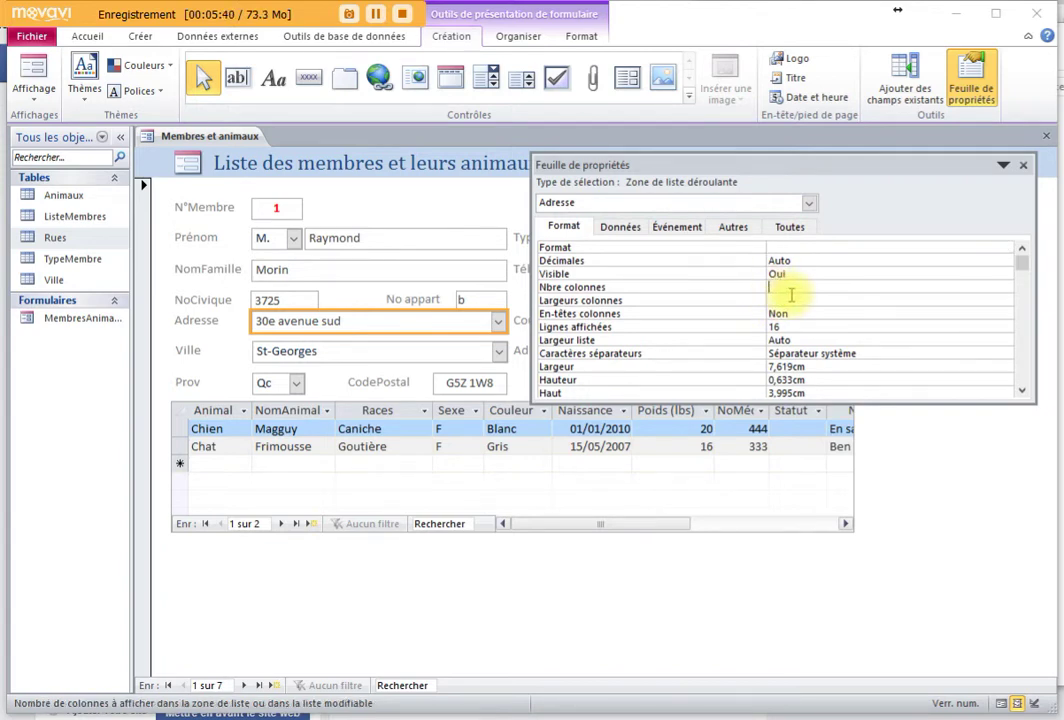
text(2)
click(785, 299)
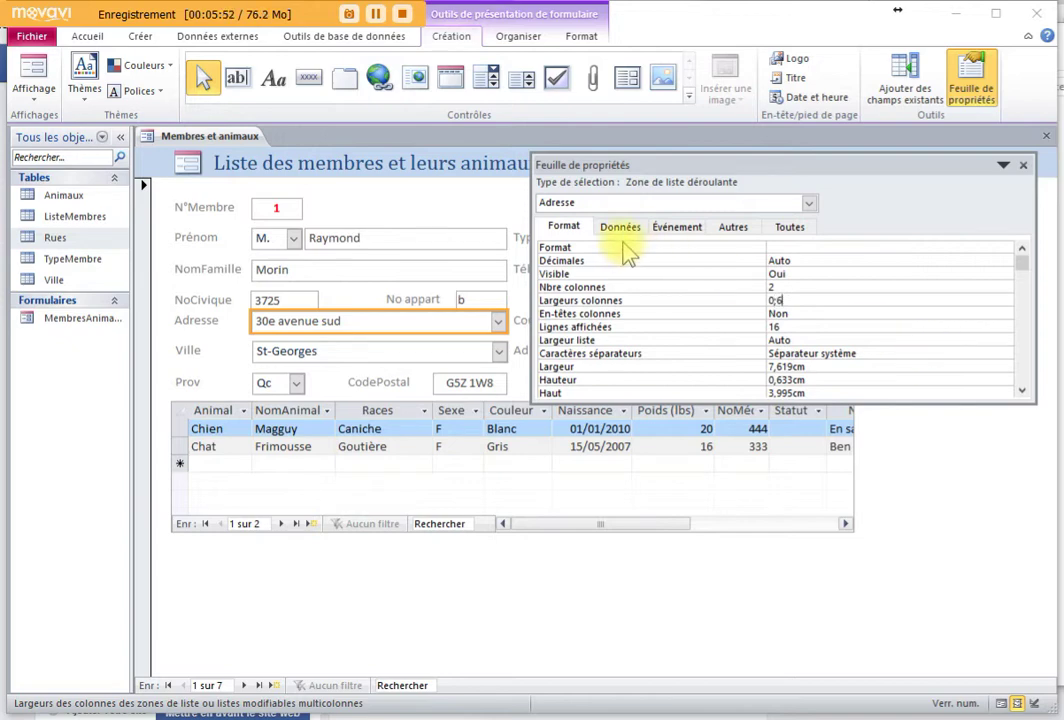
click(815, 287)
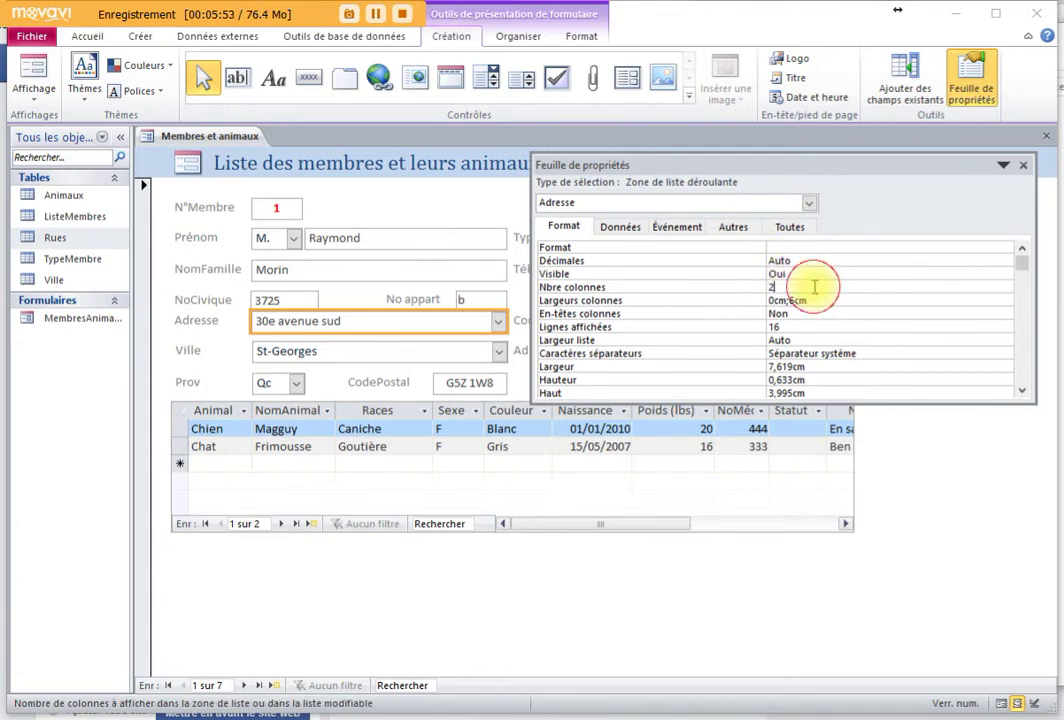
click(733, 302)
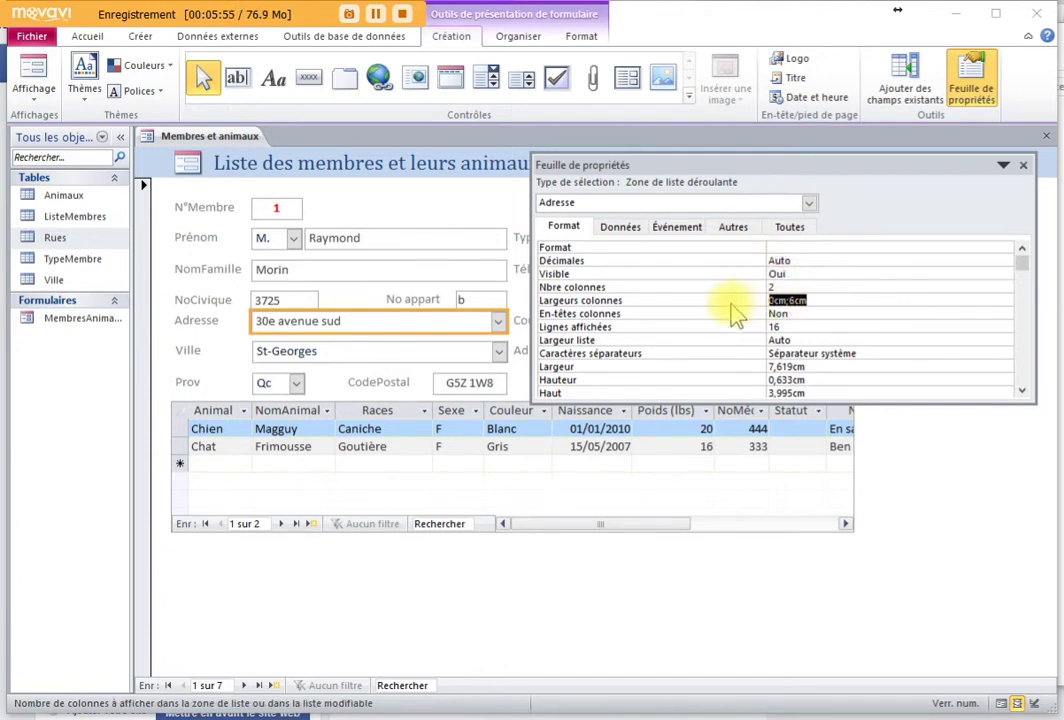
click(841, 287)
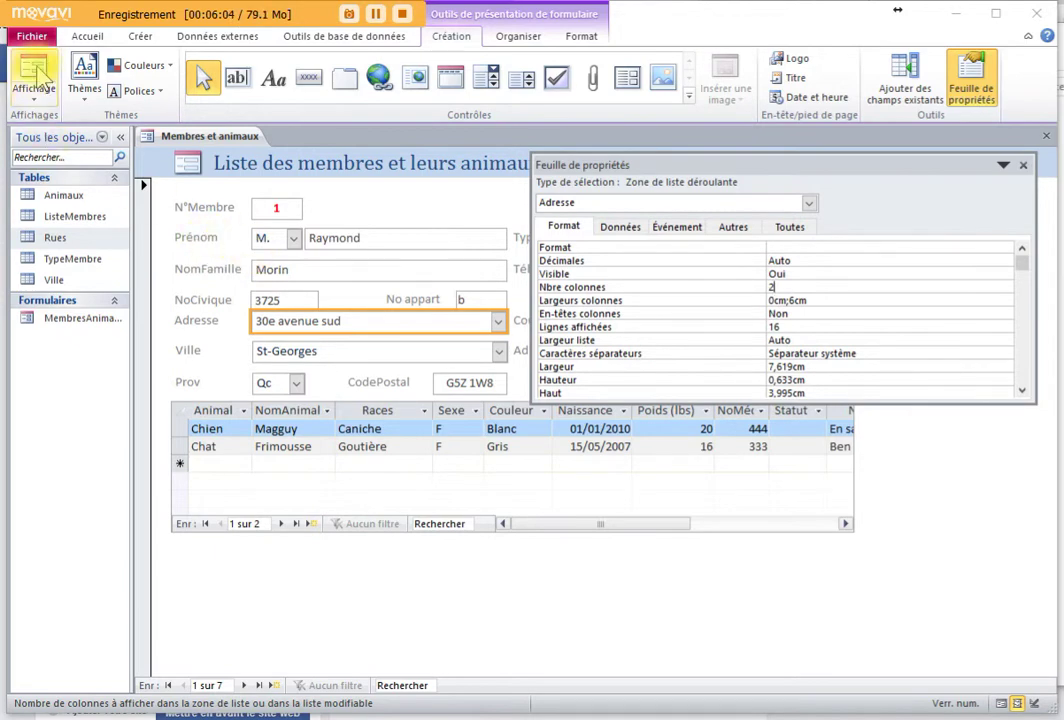
Return the form to form view and check the choices offered by the Adresse drop-down list.
click(38, 100)
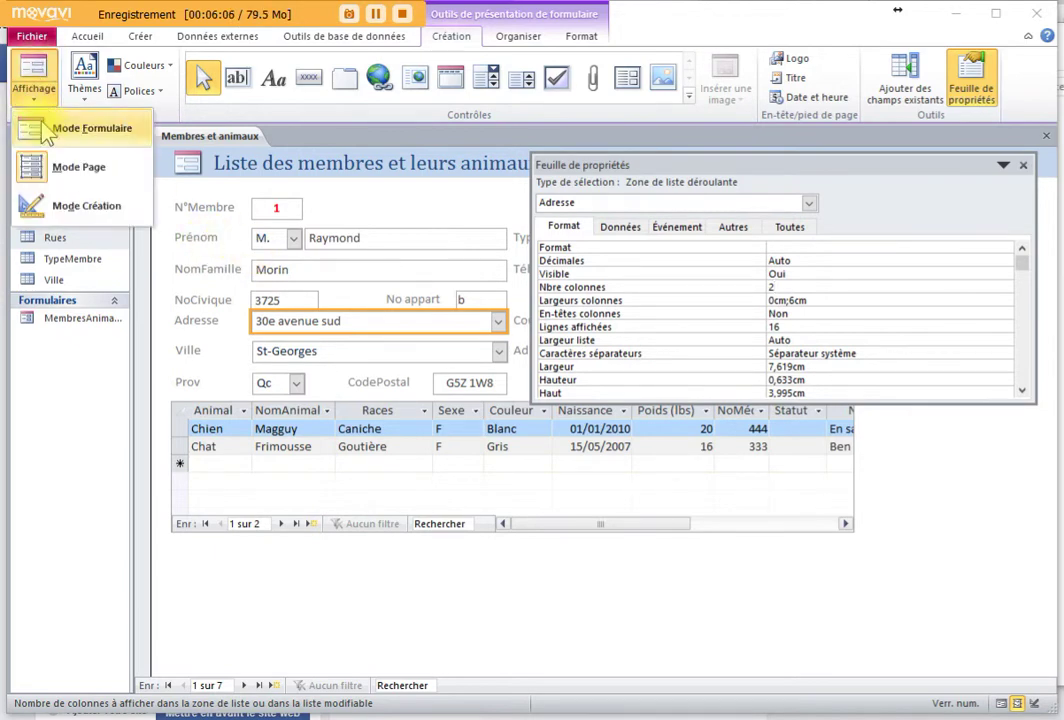
click(45, 130)
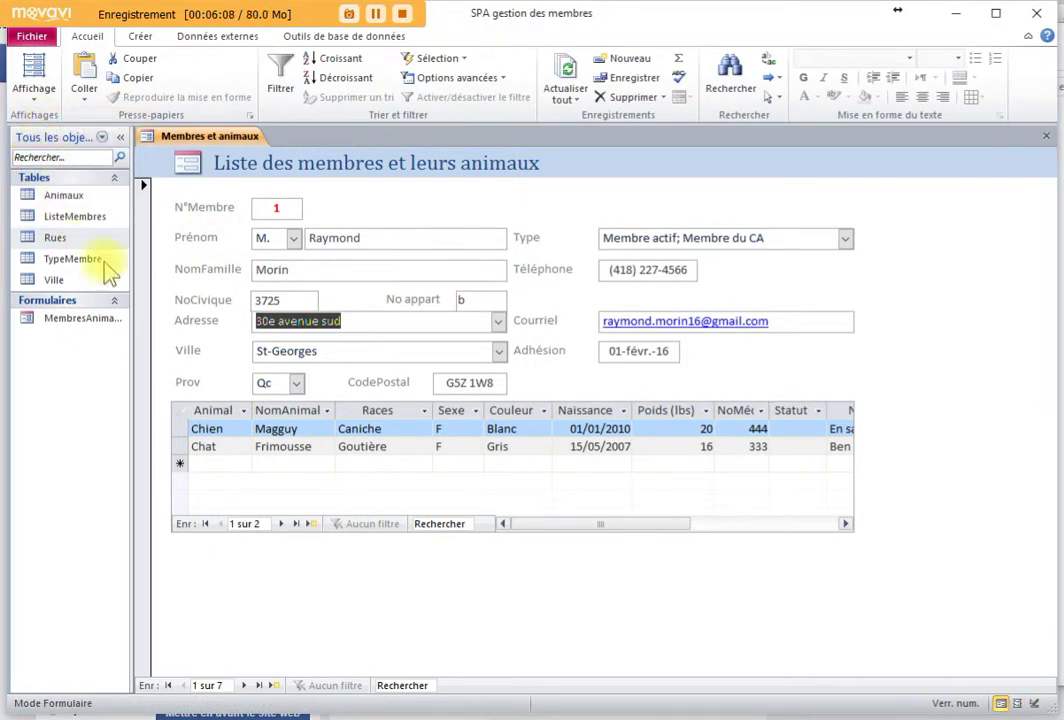
click(498, 321)
click(497, 321)
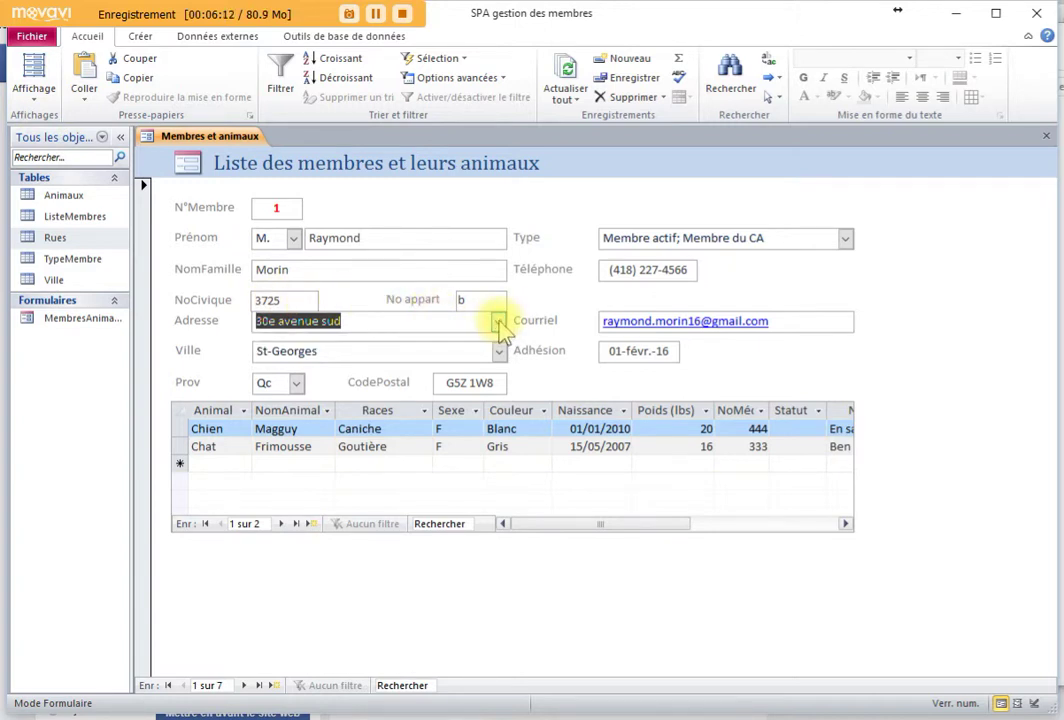
click(379, 321)
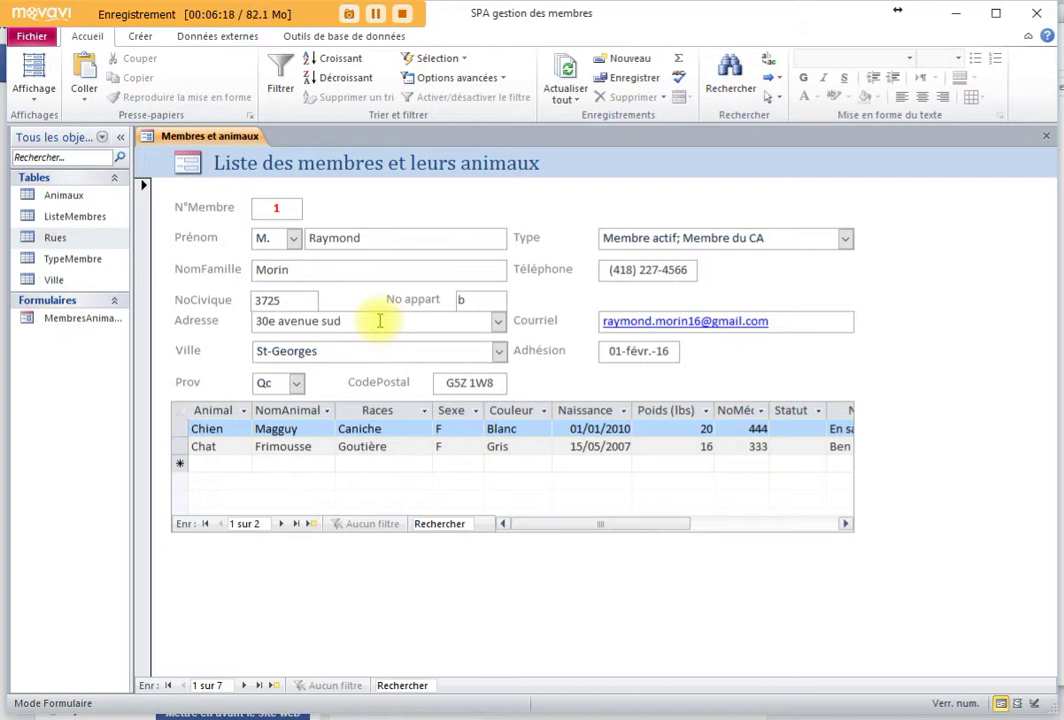
Open the Rues table and enter the first member's street name as its first record.
click(72, 218)
click(57, 237)
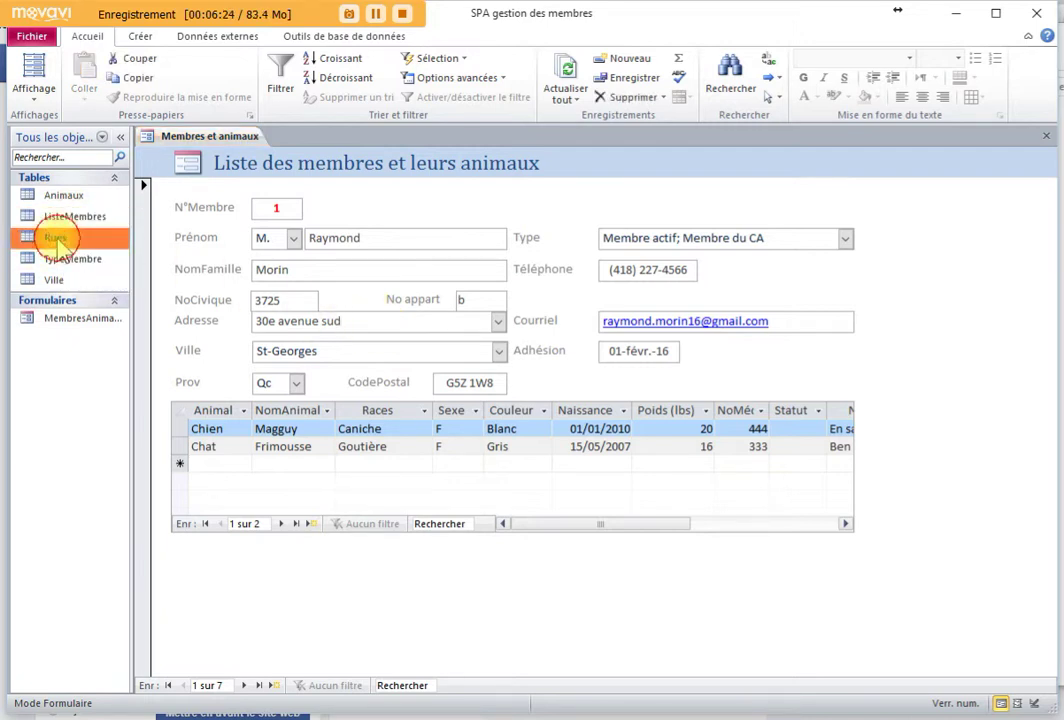
click(351, 318)
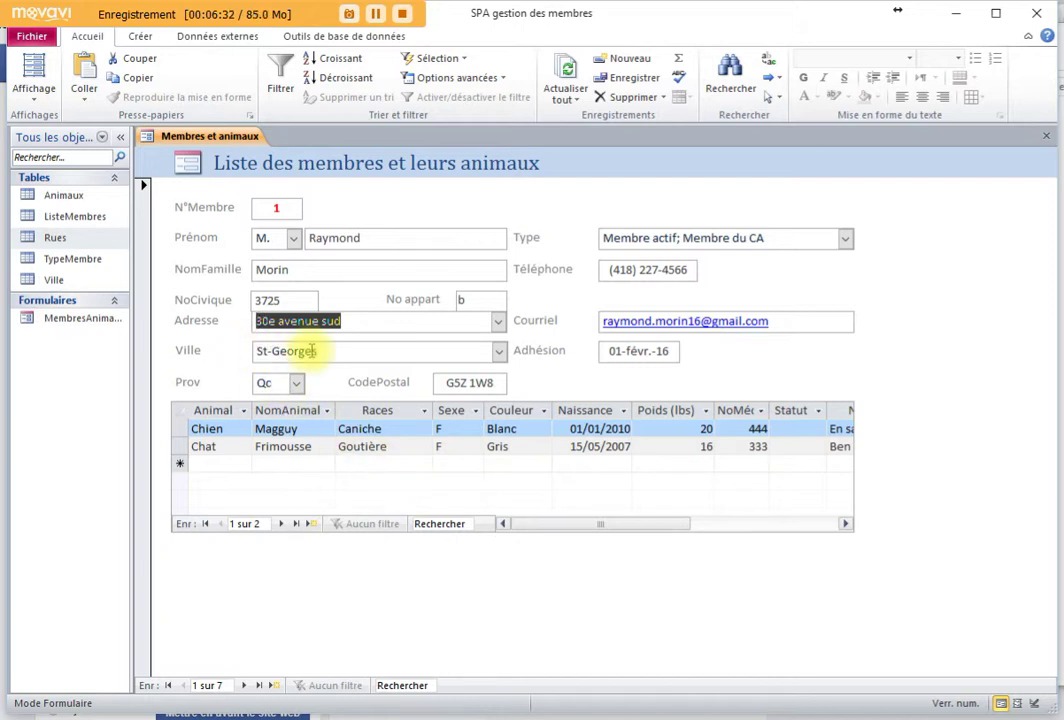
double_click(52, 238)
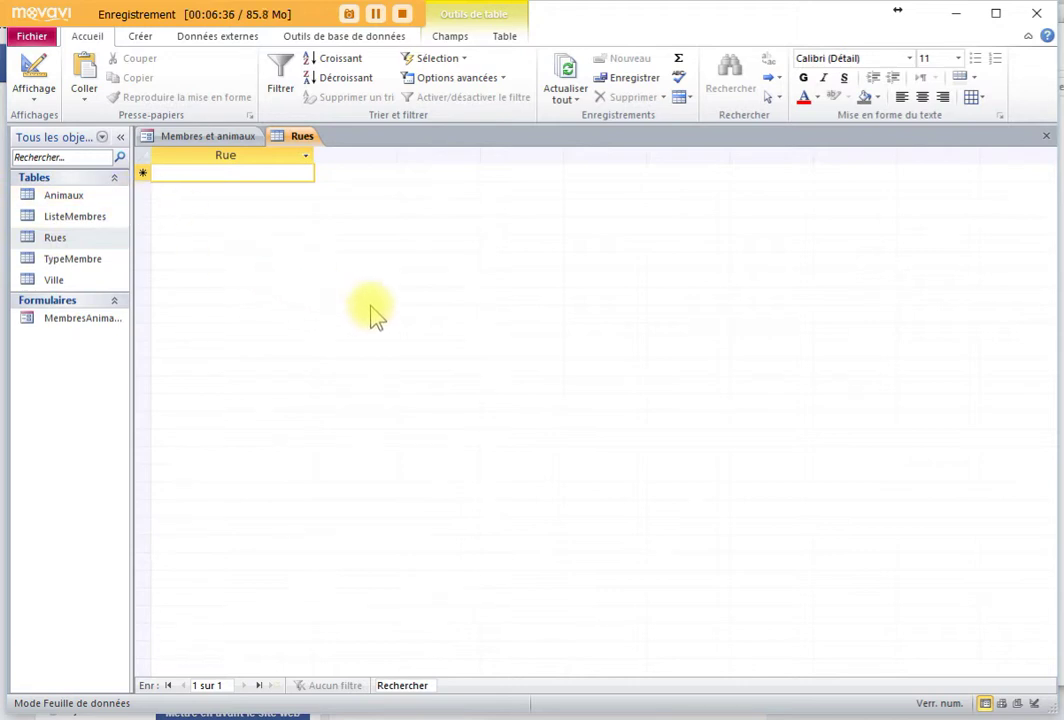
text(30e avenue sud)
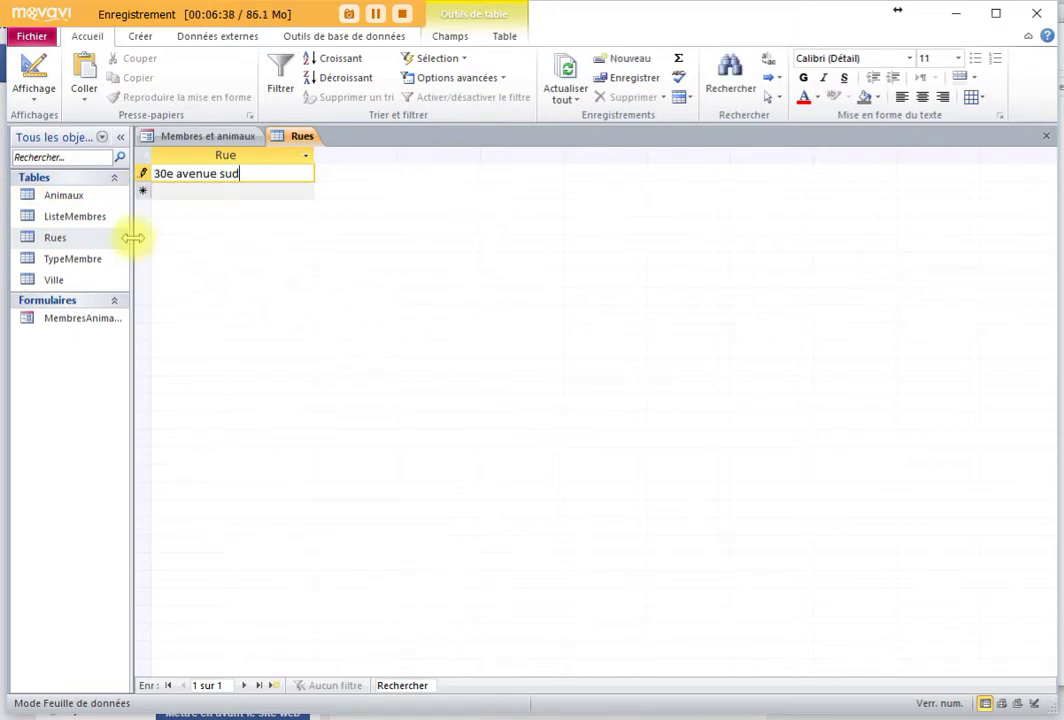
Save and close the Rues table, and select the first member's street from the form's Adresse drop-down list.
click(143, 173)
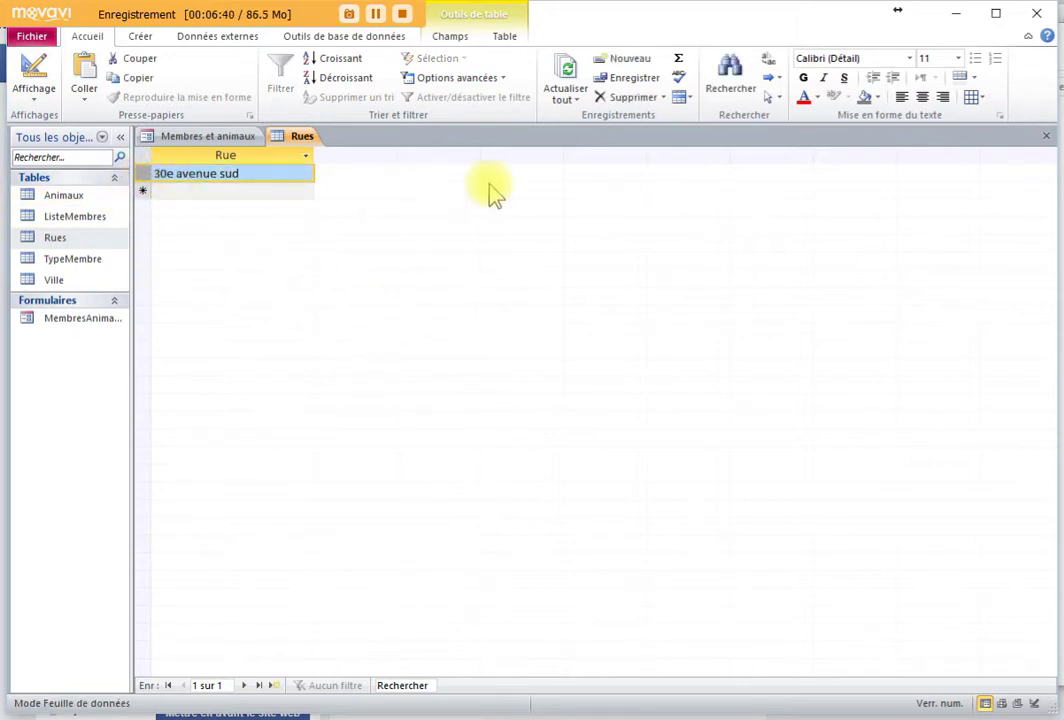
click(1046, 135)
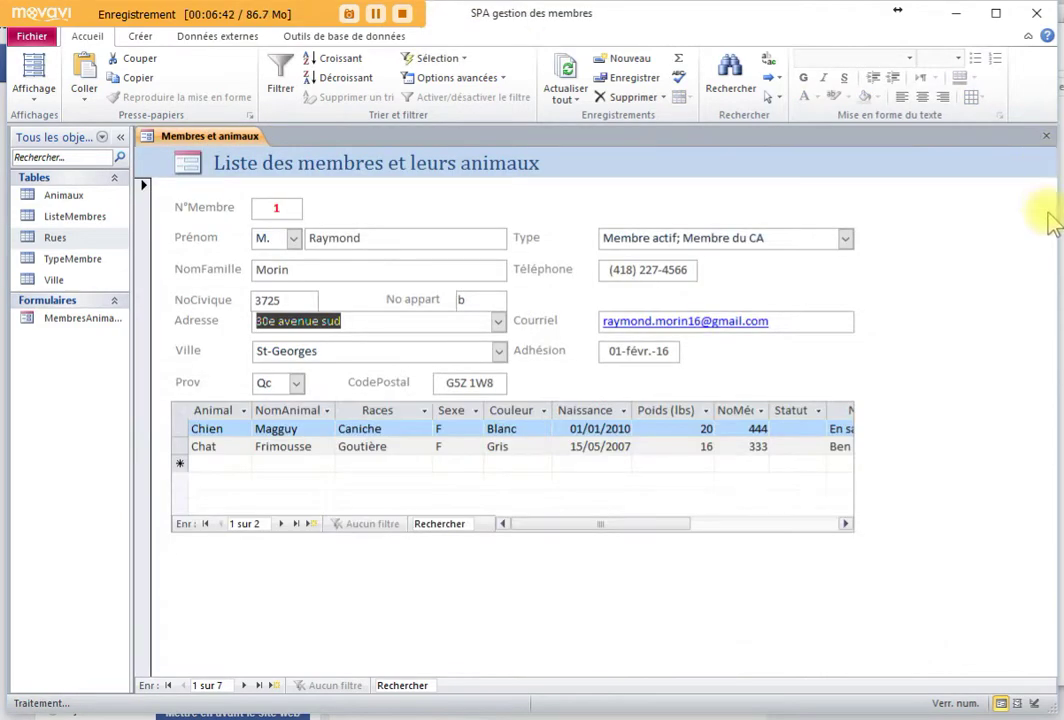
click(497, 321)
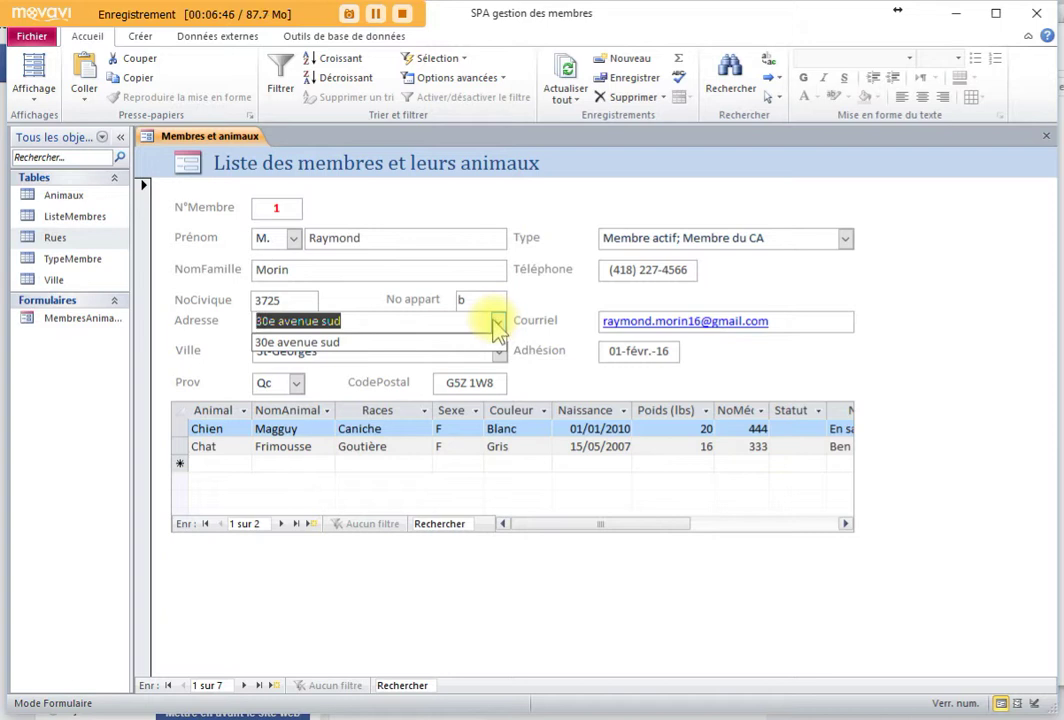
click(497, 321)
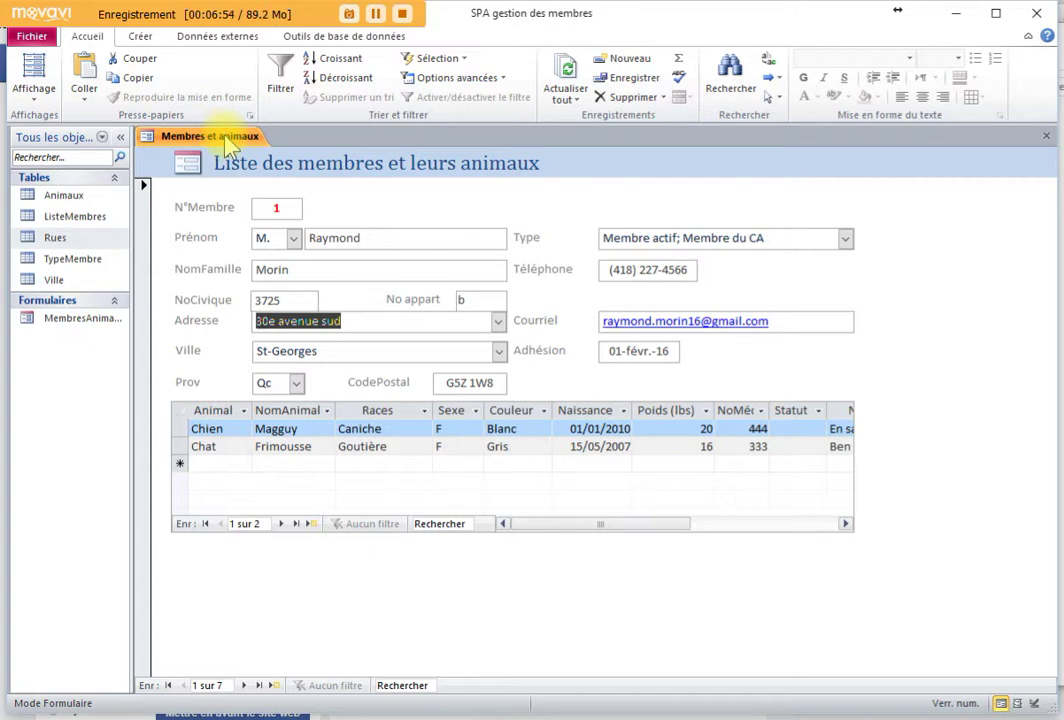
click(498, 322)
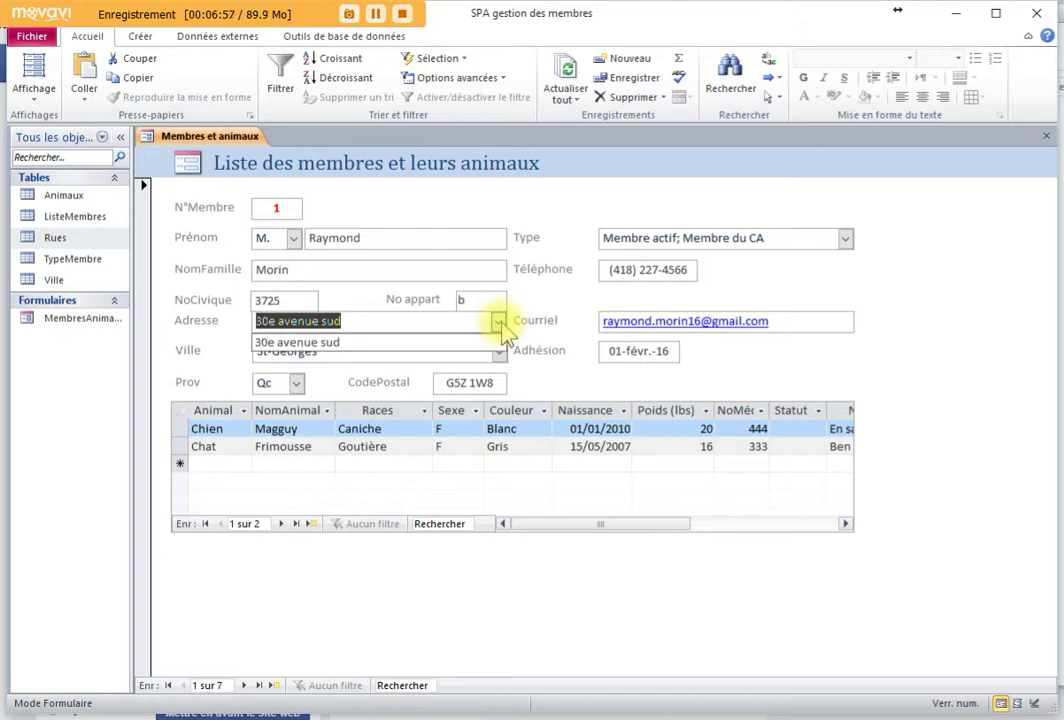
click(315, 342)
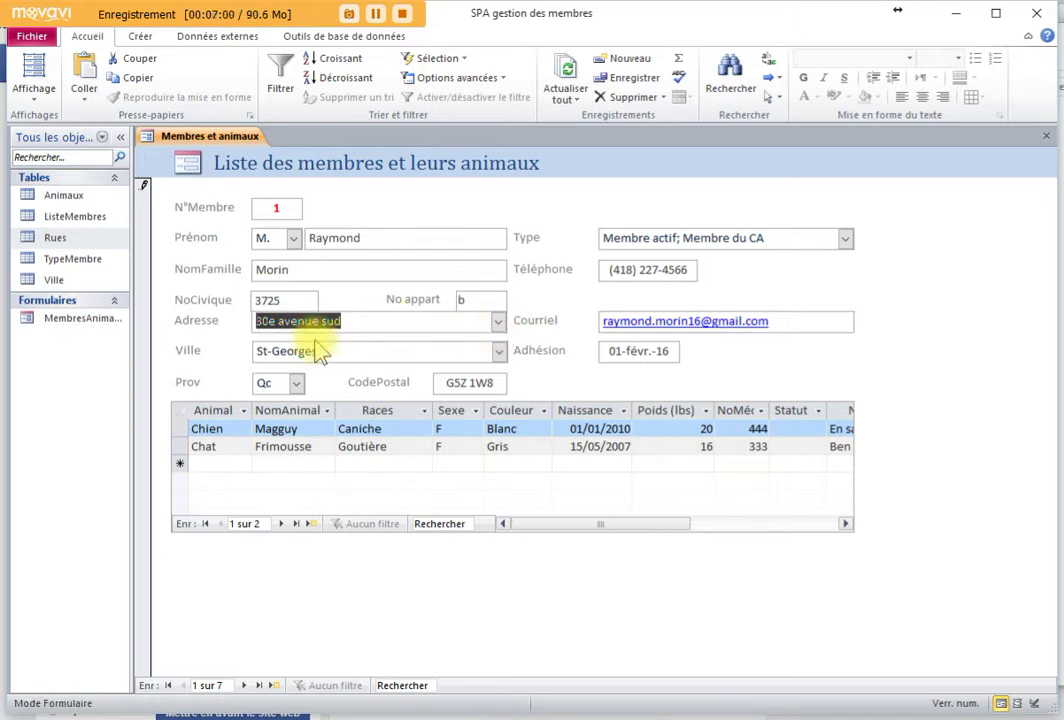
Save the first member's record and recheck the selected street in the Adresse drop-down list.
click(498, 322)
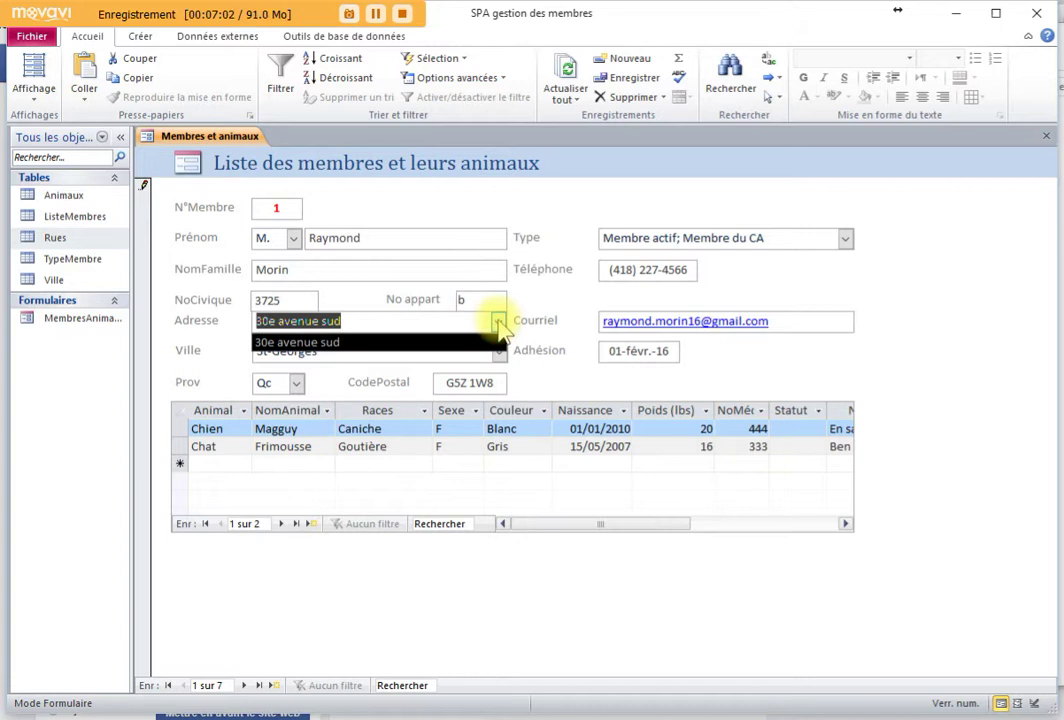
click(498, 322)
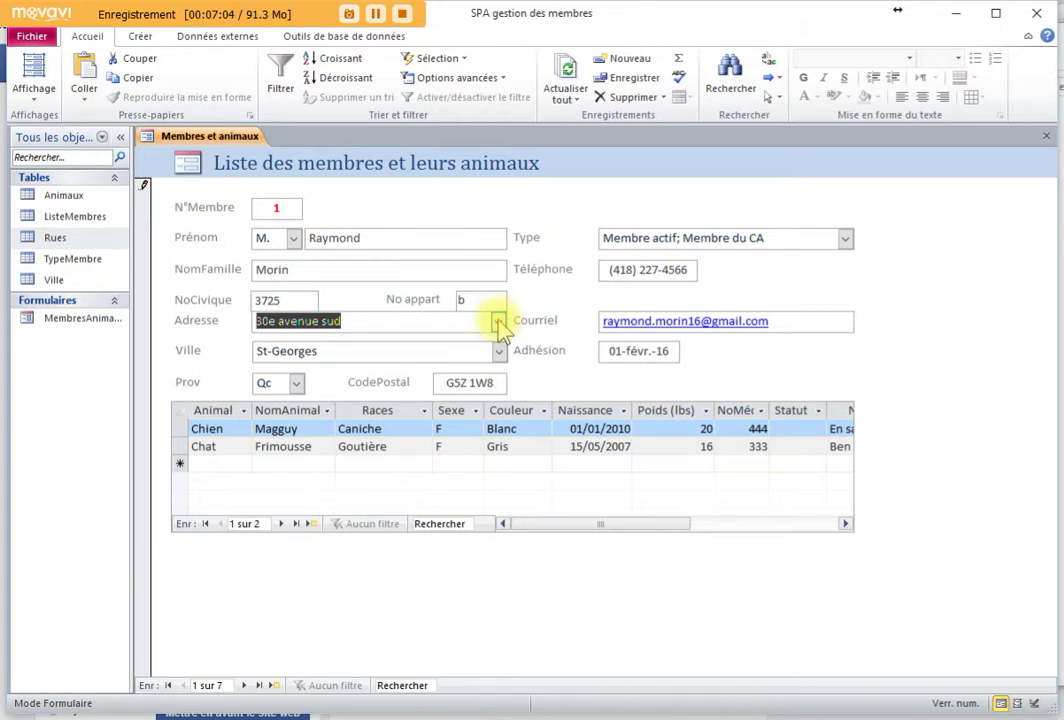
click(144, 240)
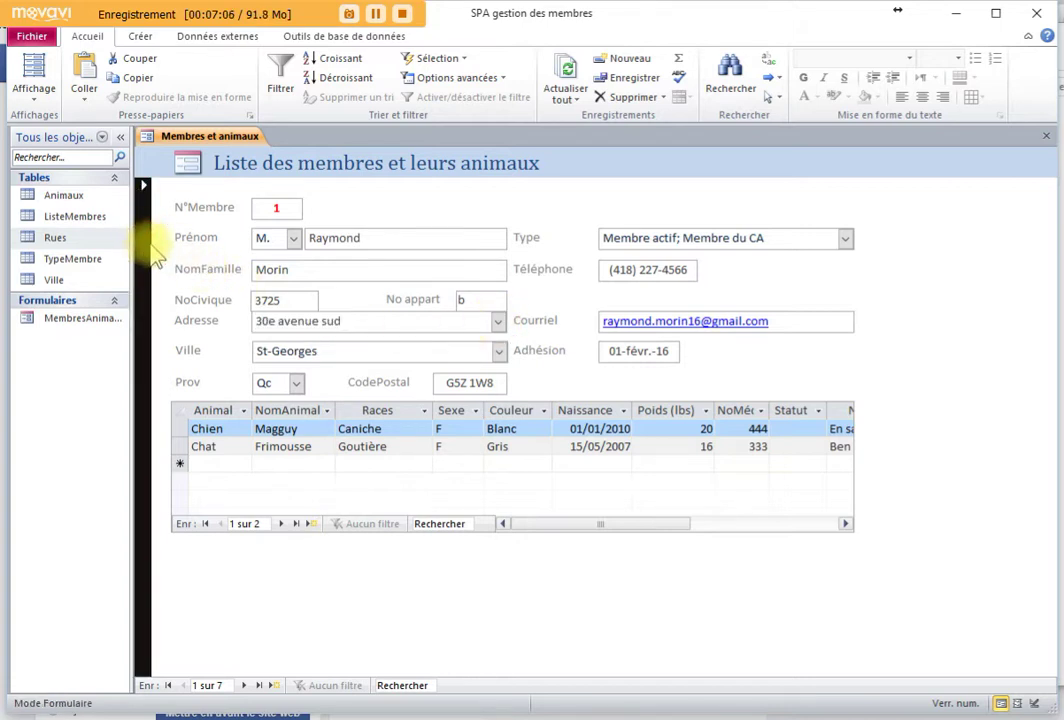
click(497, 322)
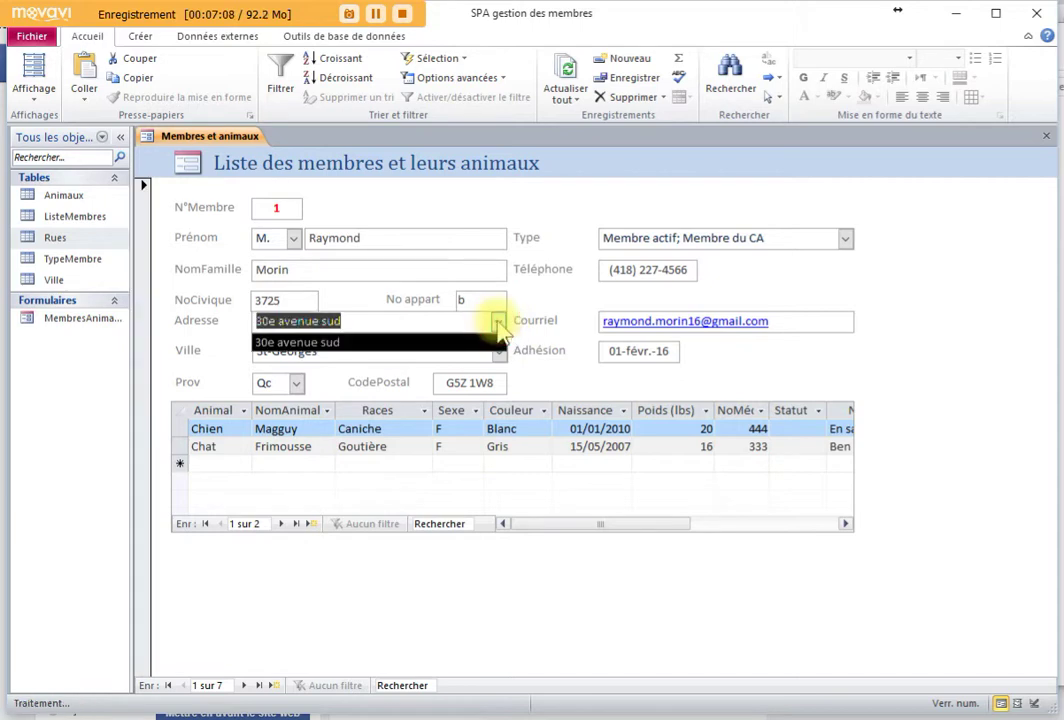
click(498, 322)
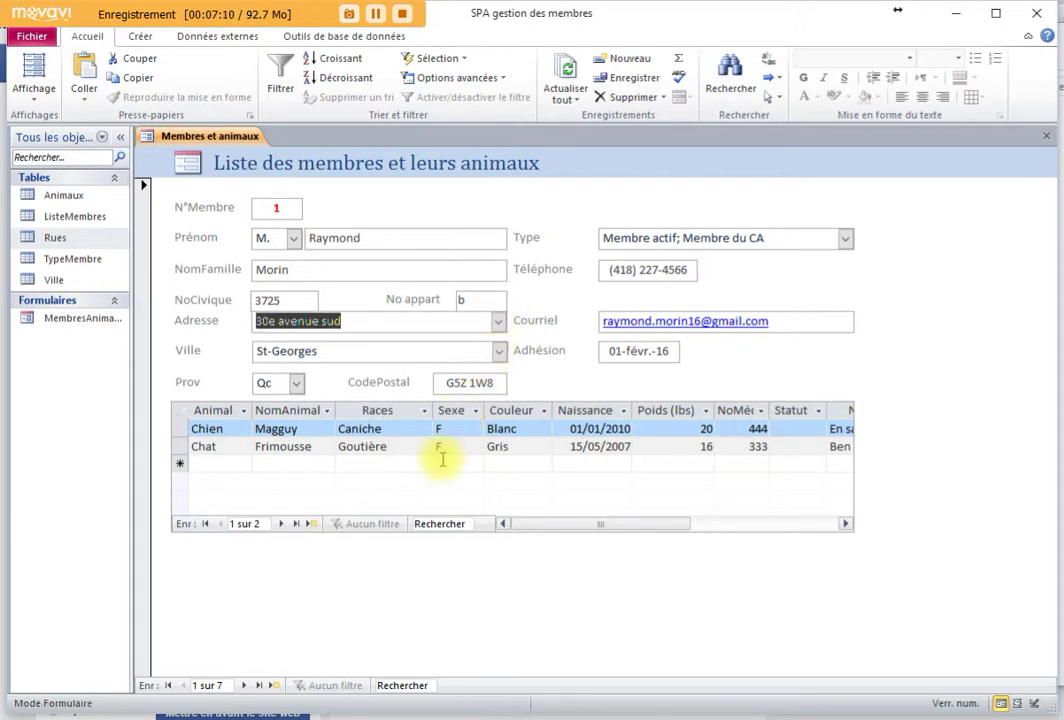
Advance the form to the second member and examine the stored Adresse values in the ListeMembres table.
click(243, 685)
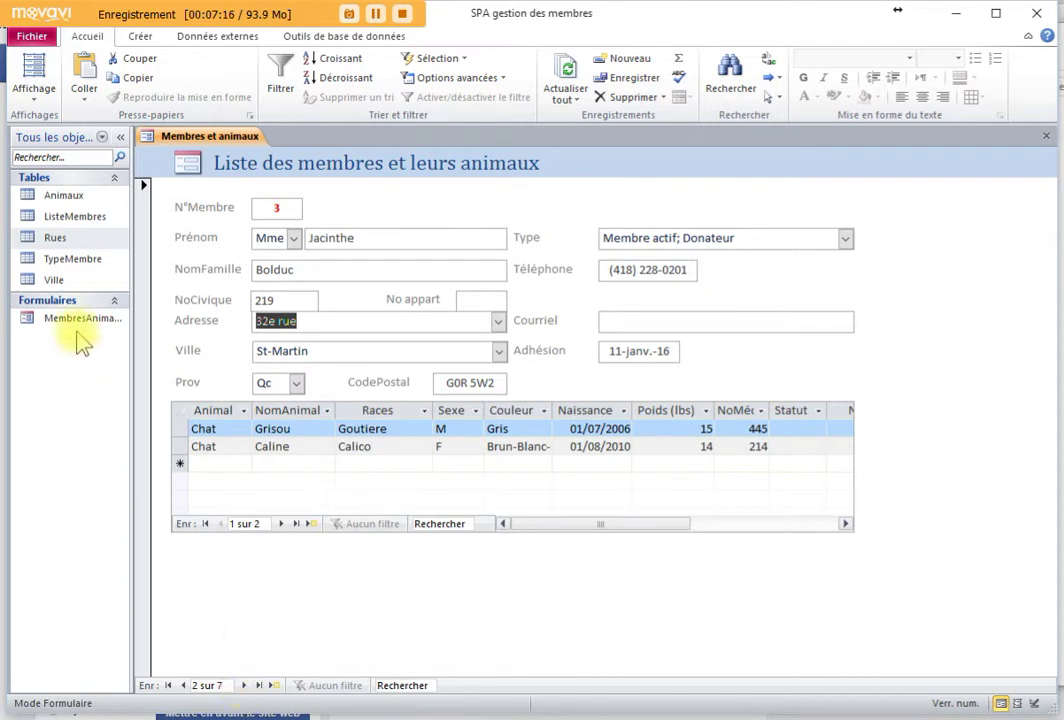
double_click(72, 219)
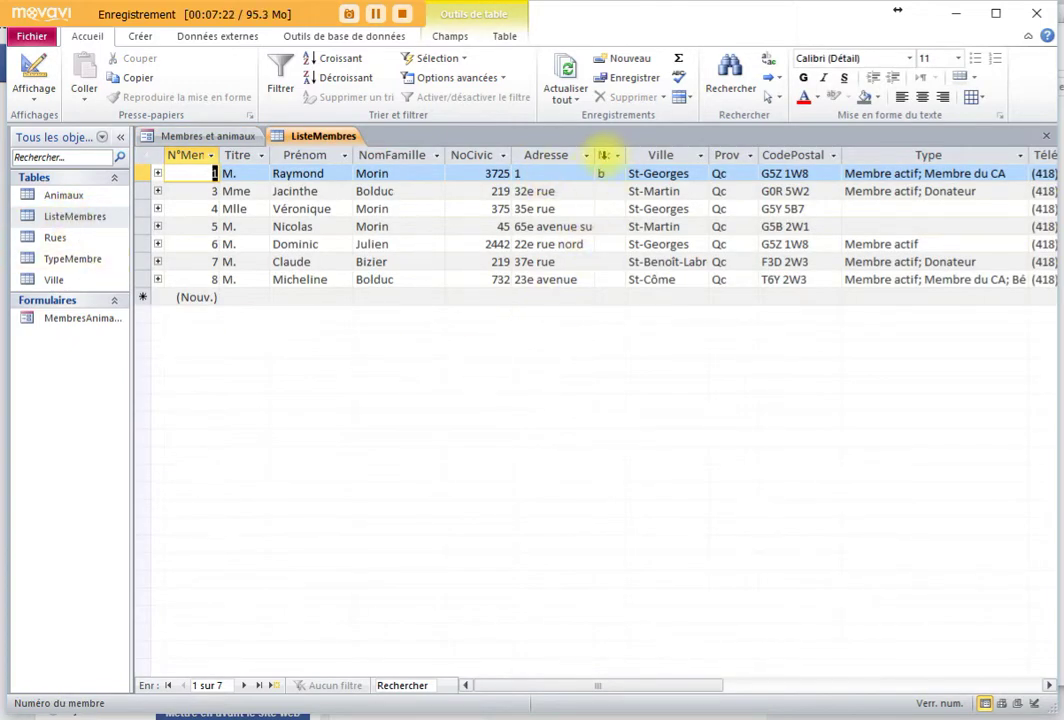
click(554, 180)
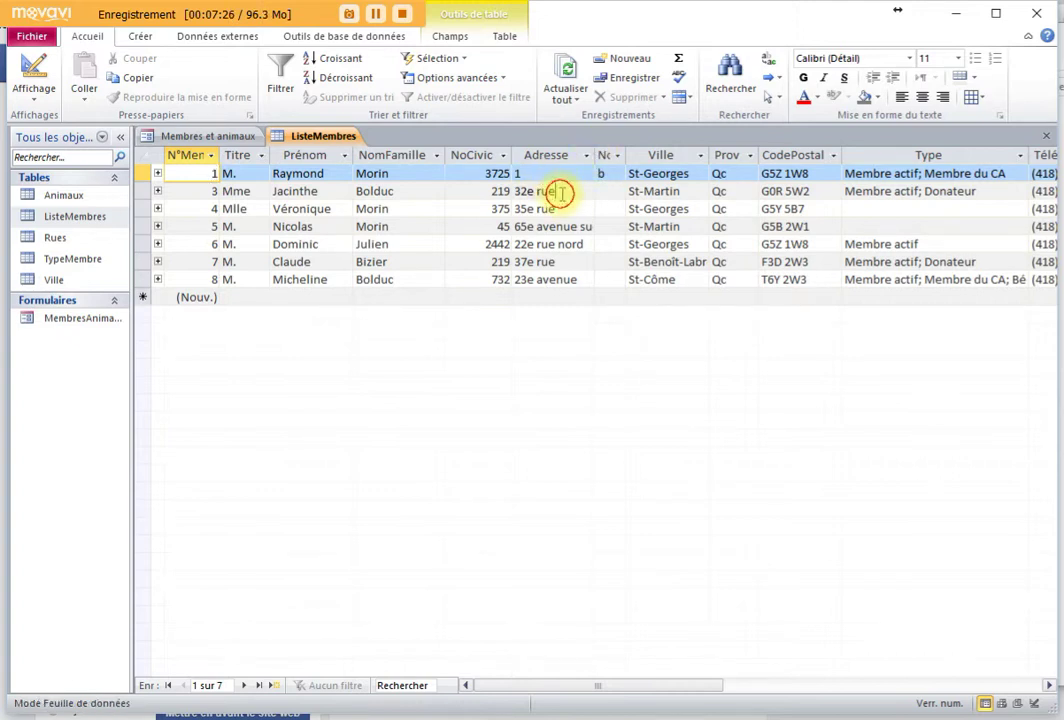
click(560, 192)
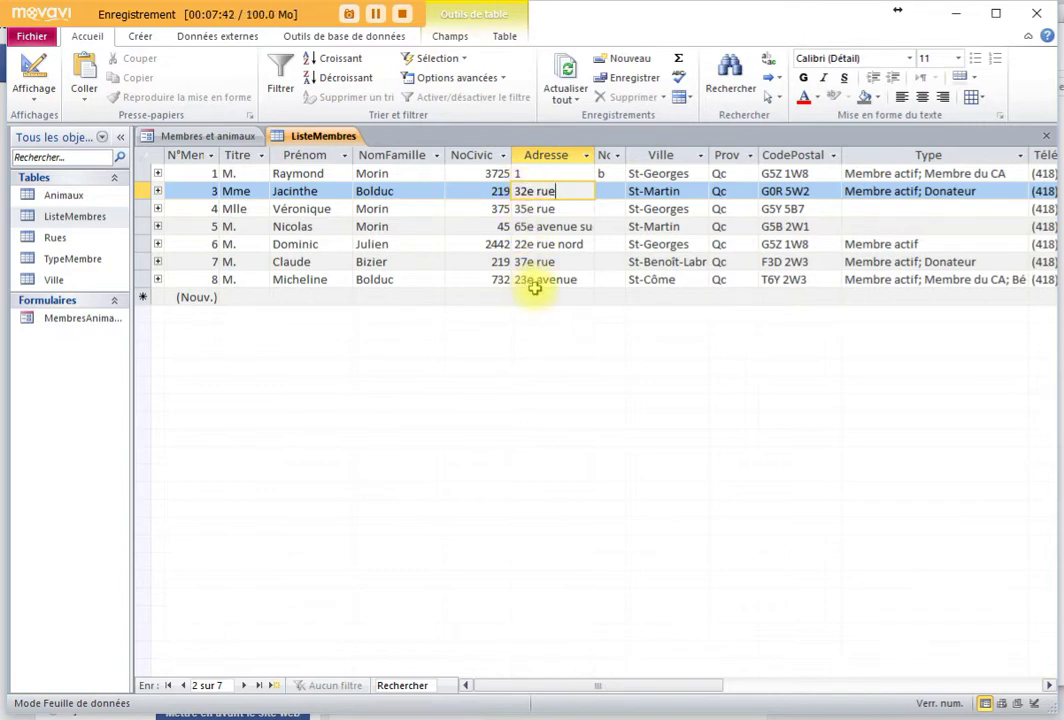
click(548, 155)
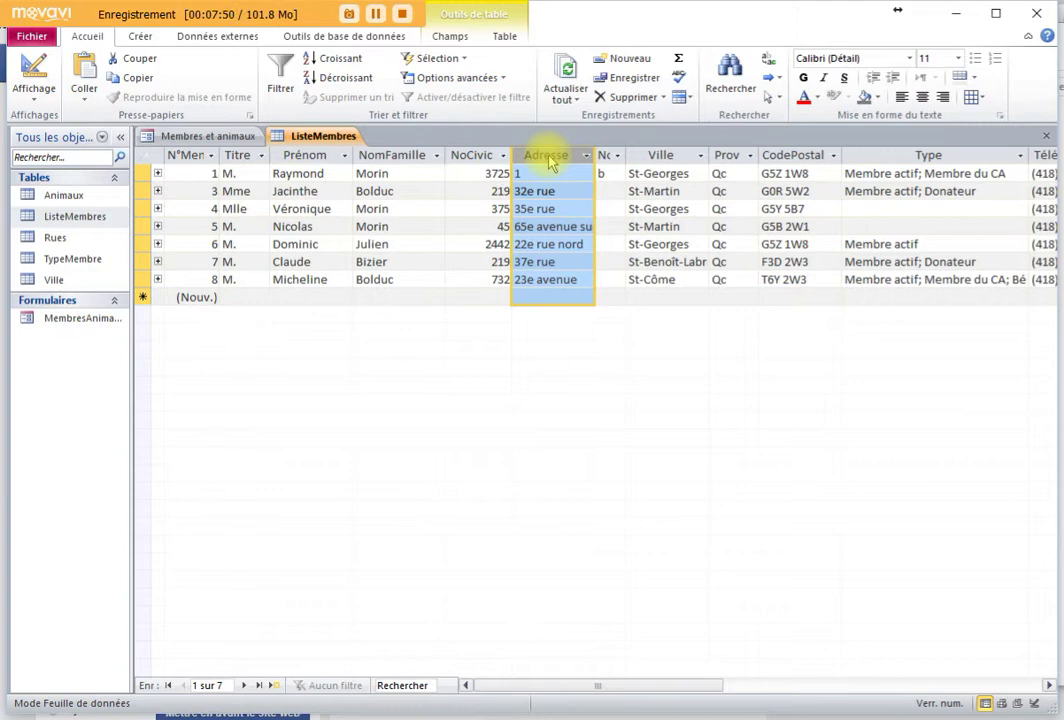
click(549, 171)
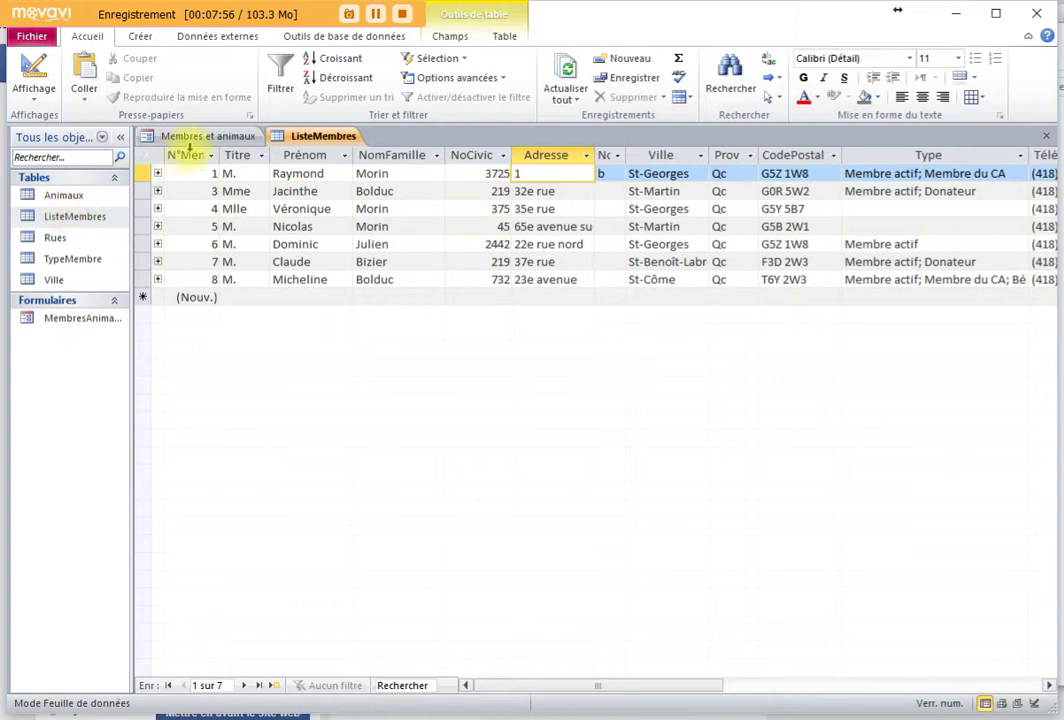
Read the second member's street in the form and add it to the Rues table as a new record.
click(208, 136)
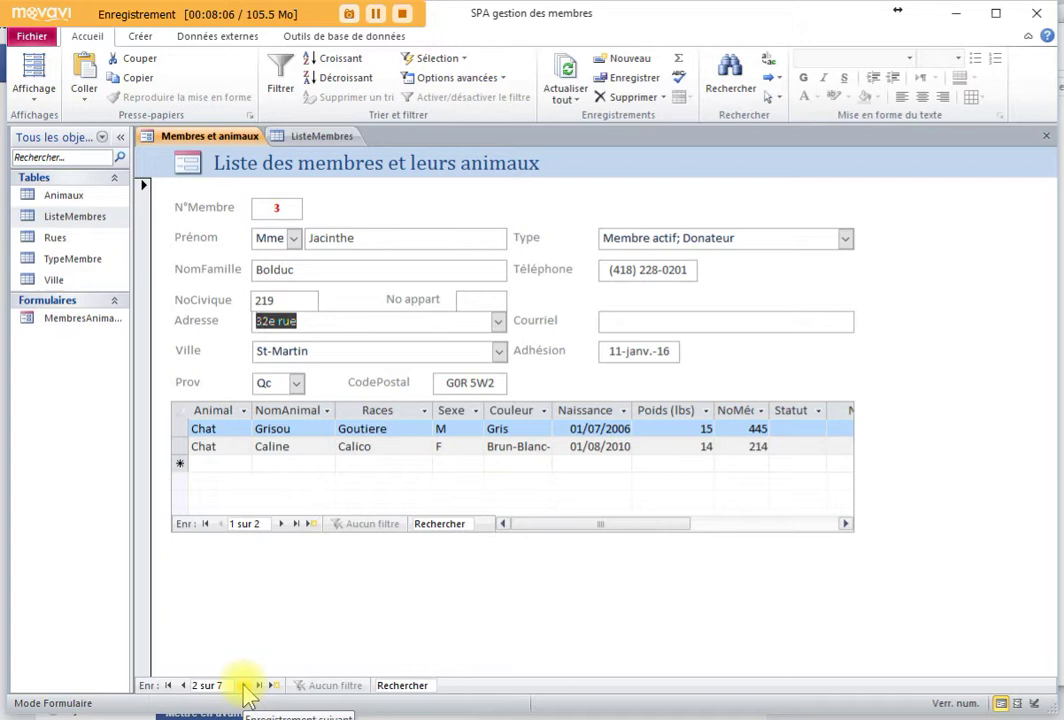
click(52, 240)
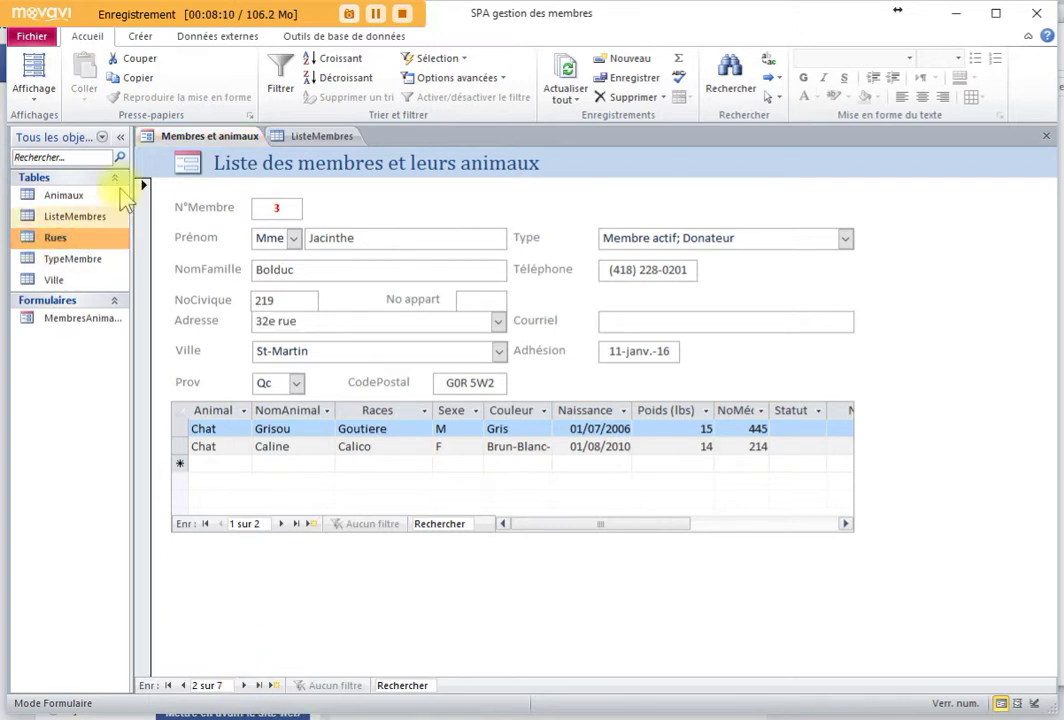
double_click(54, 238)
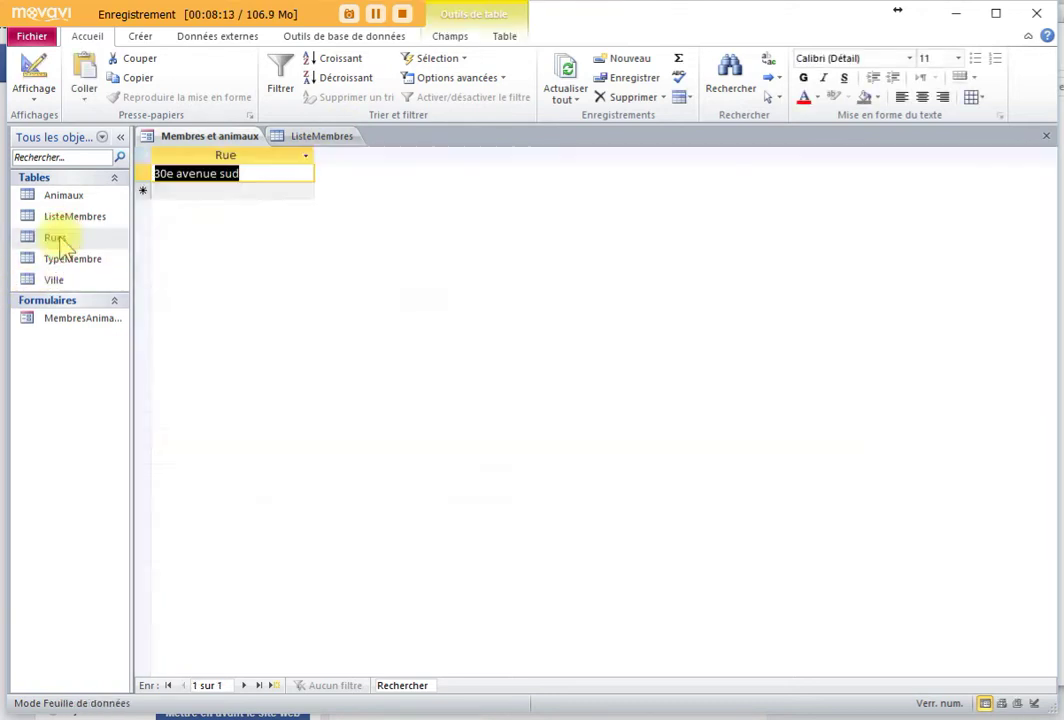
click(190, 190)
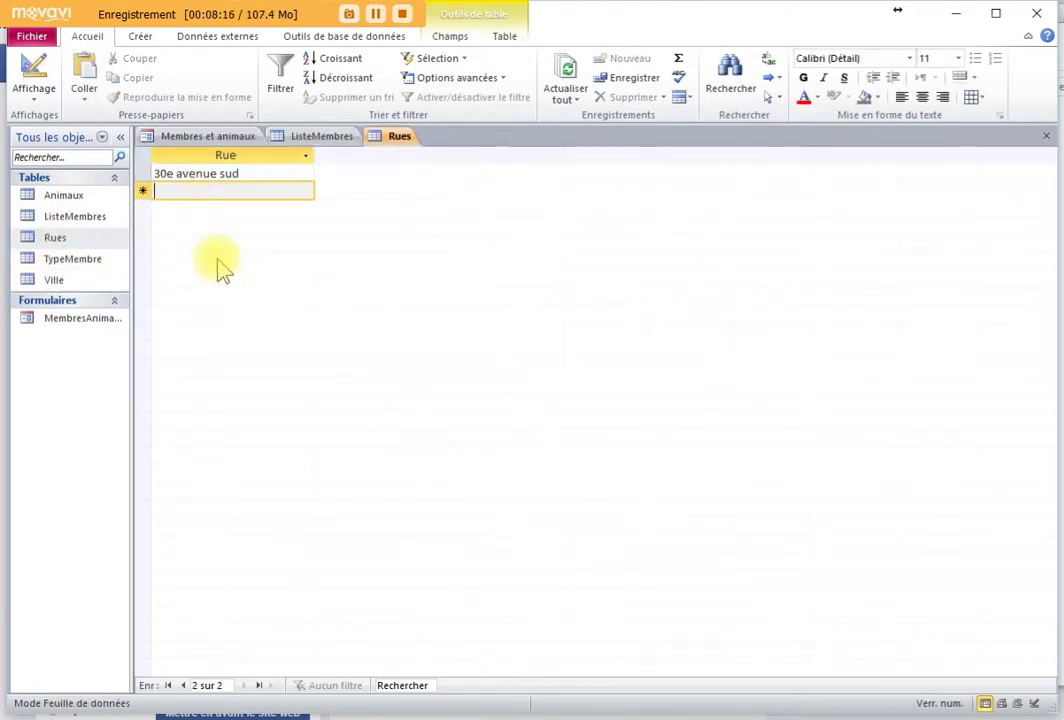
text(32e rue)
click(203, 174)
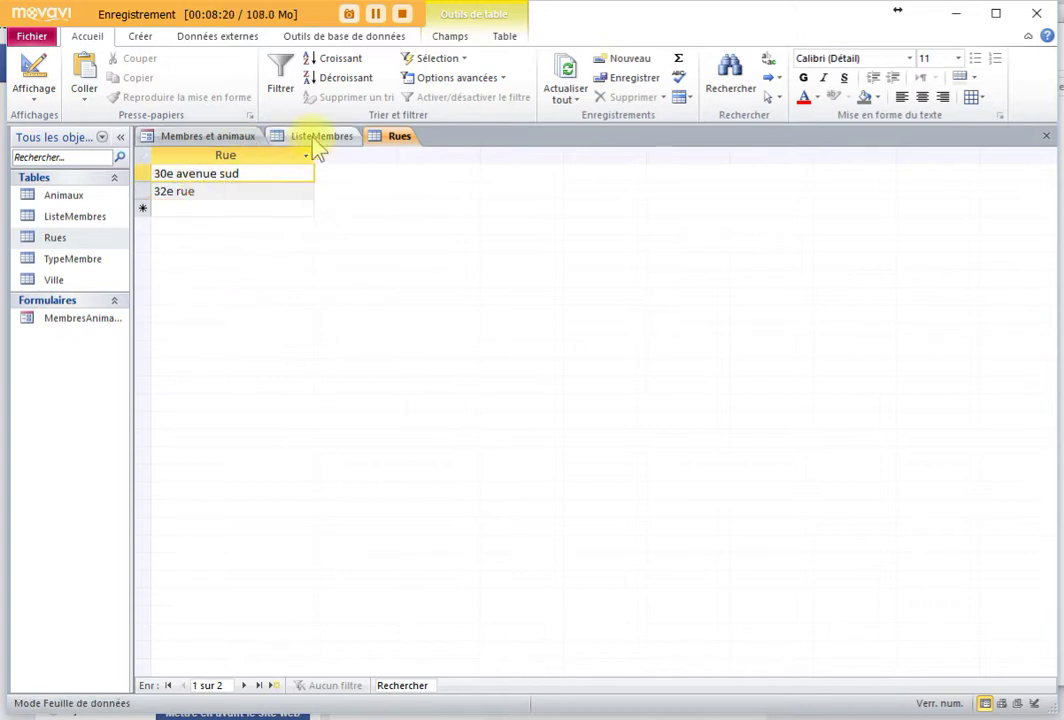
Back in the Membres et animaux form, select the second member's street from the Adresse drop-down list.
click(221, 140)
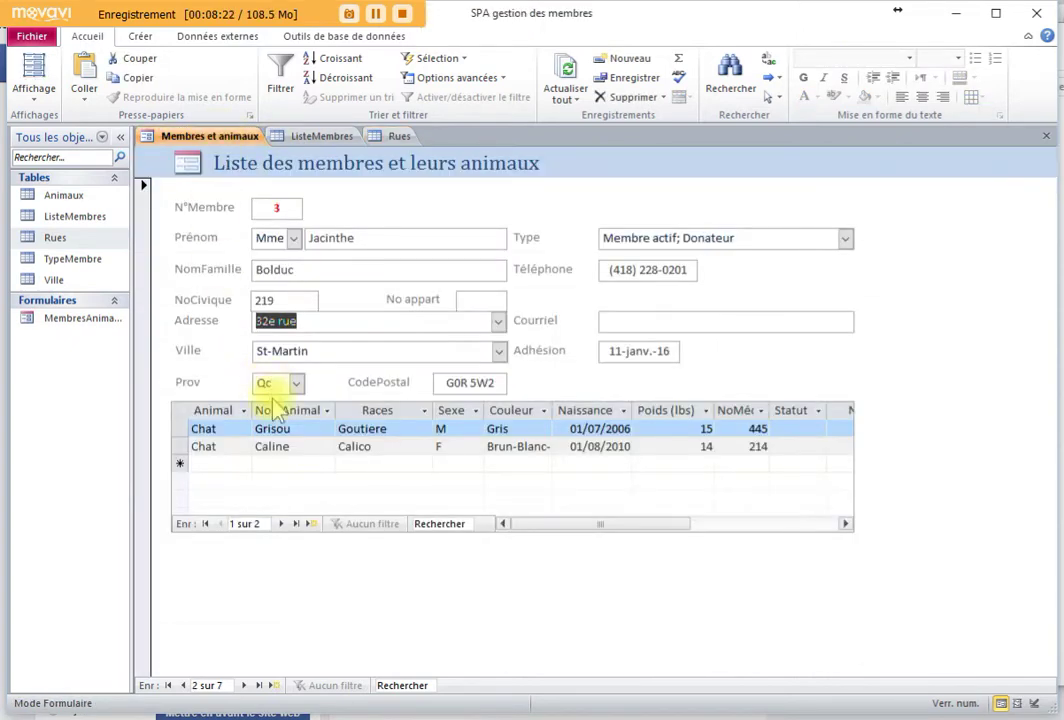
click(496, 324)
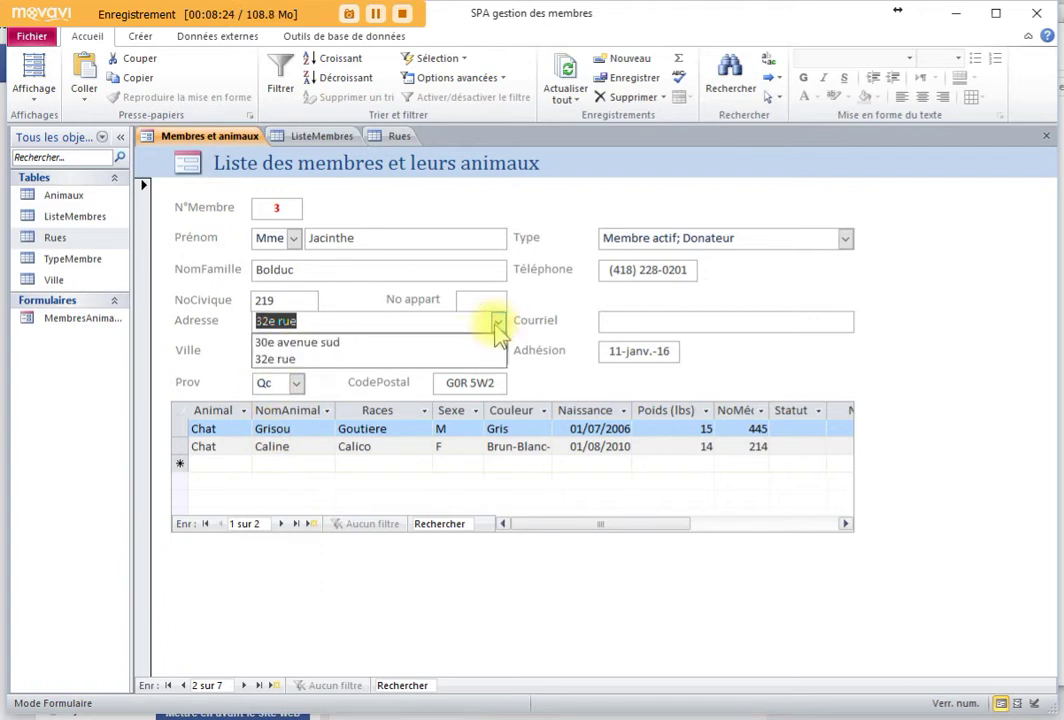
click(343, 360)
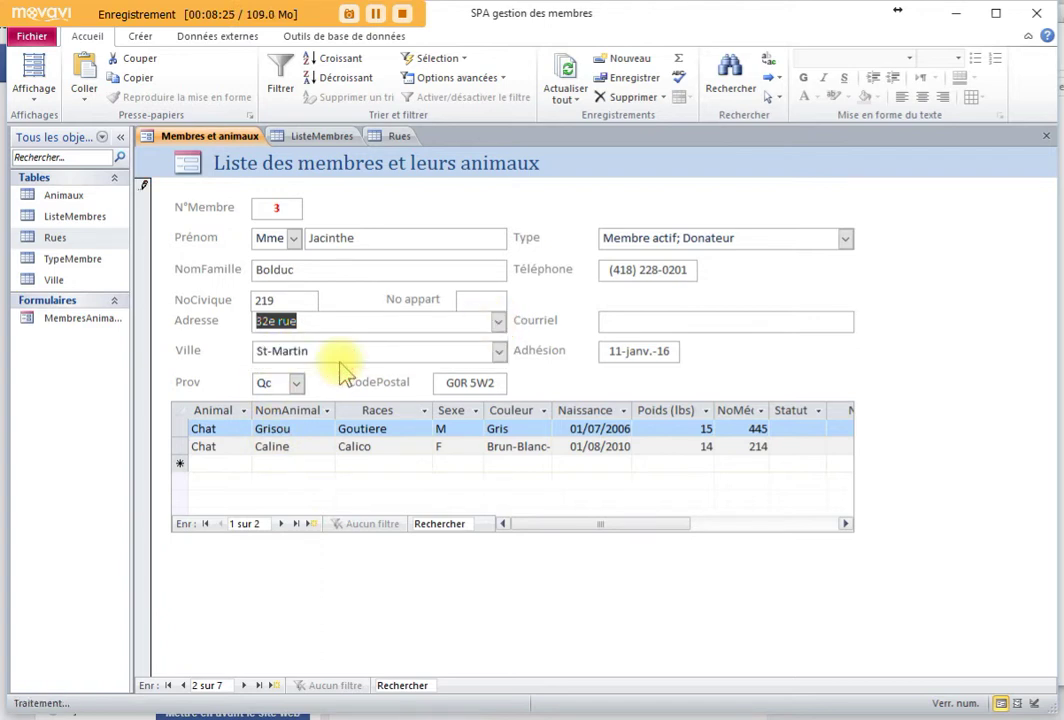
Advance the form to the third member and add that member's street name to the Rues table.
click(243, 686)
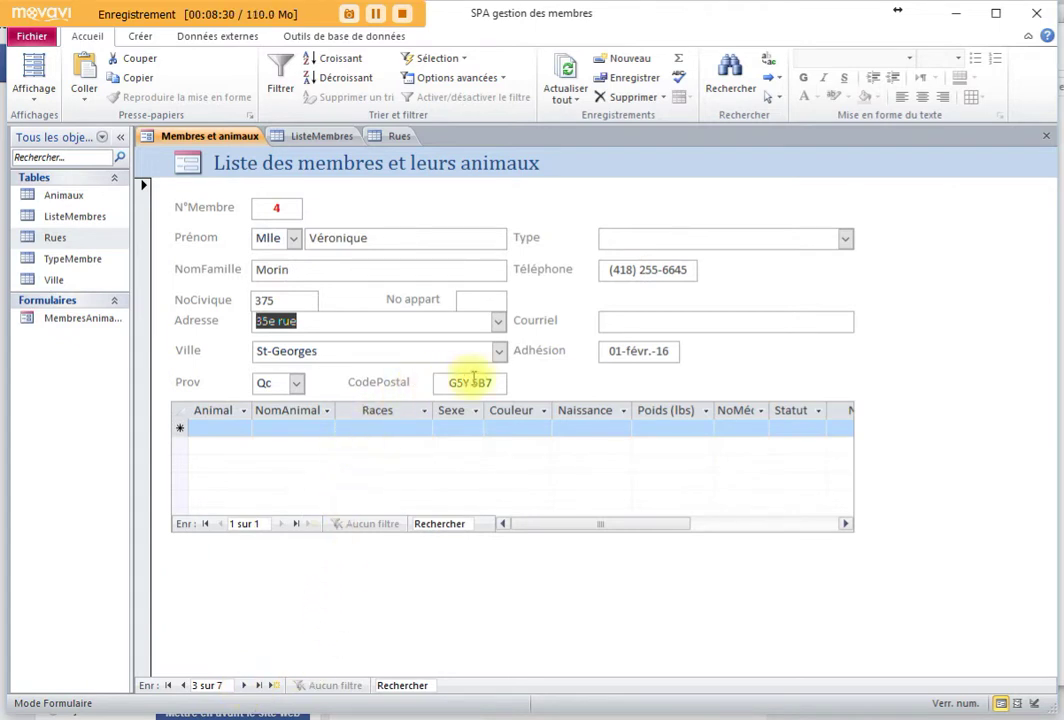
click(399, 136)
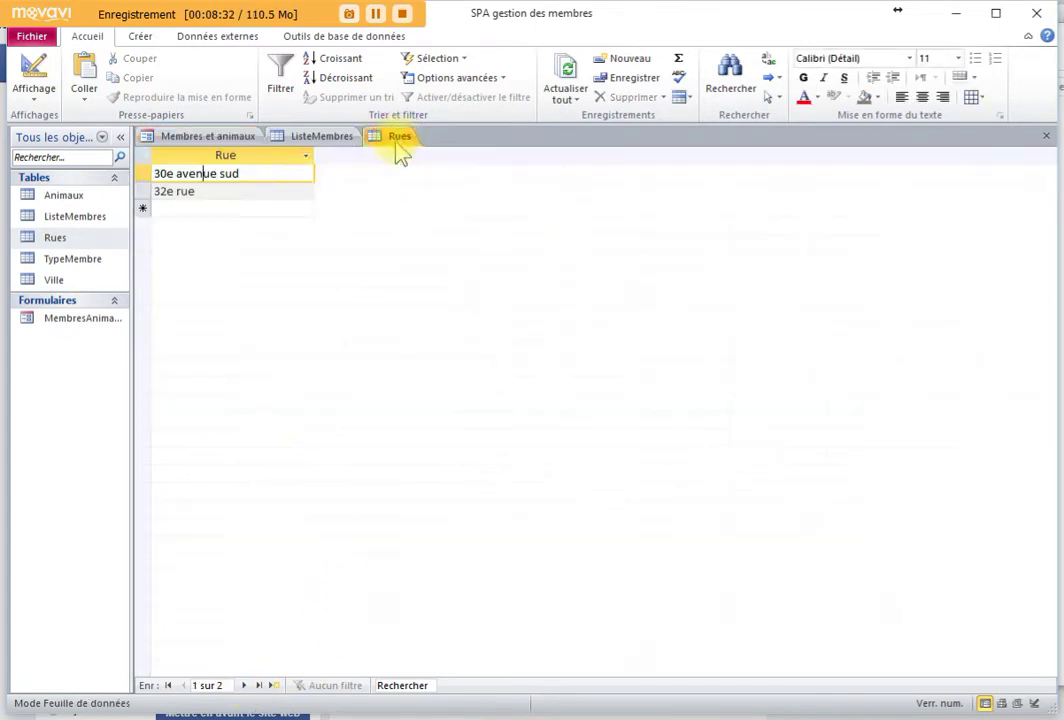
click(177, 206)
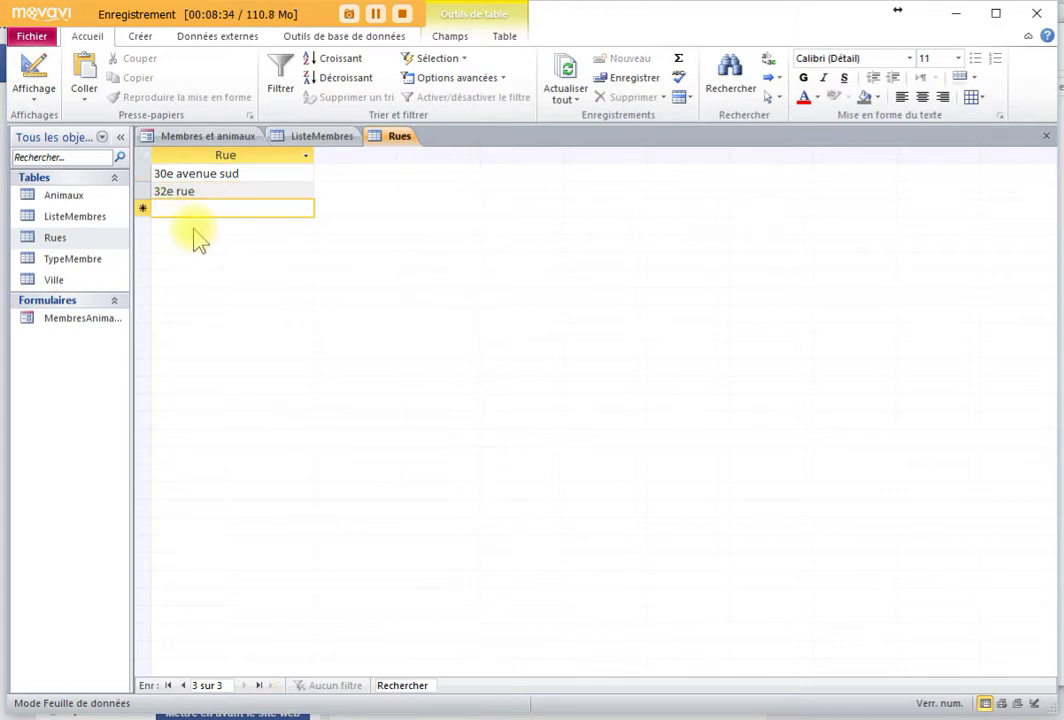
text(35e rue)
key(Return)
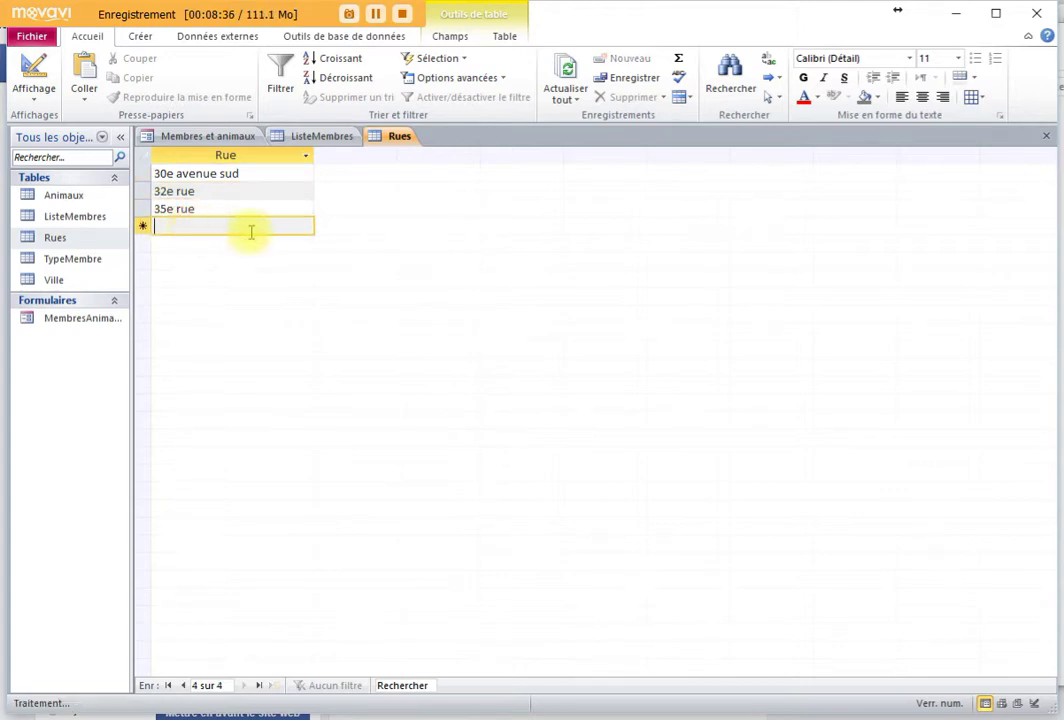
Back in the Membres et animaux form, select the third member's street from the Adresse drop-down list.
click(232, 140)
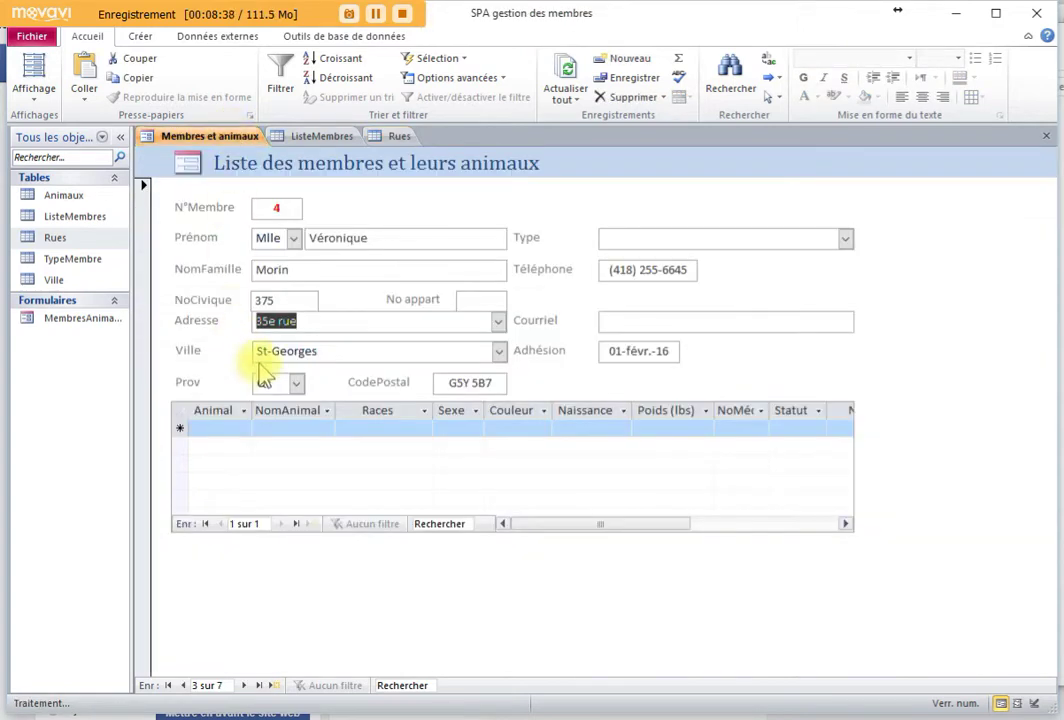
click(496, 320)
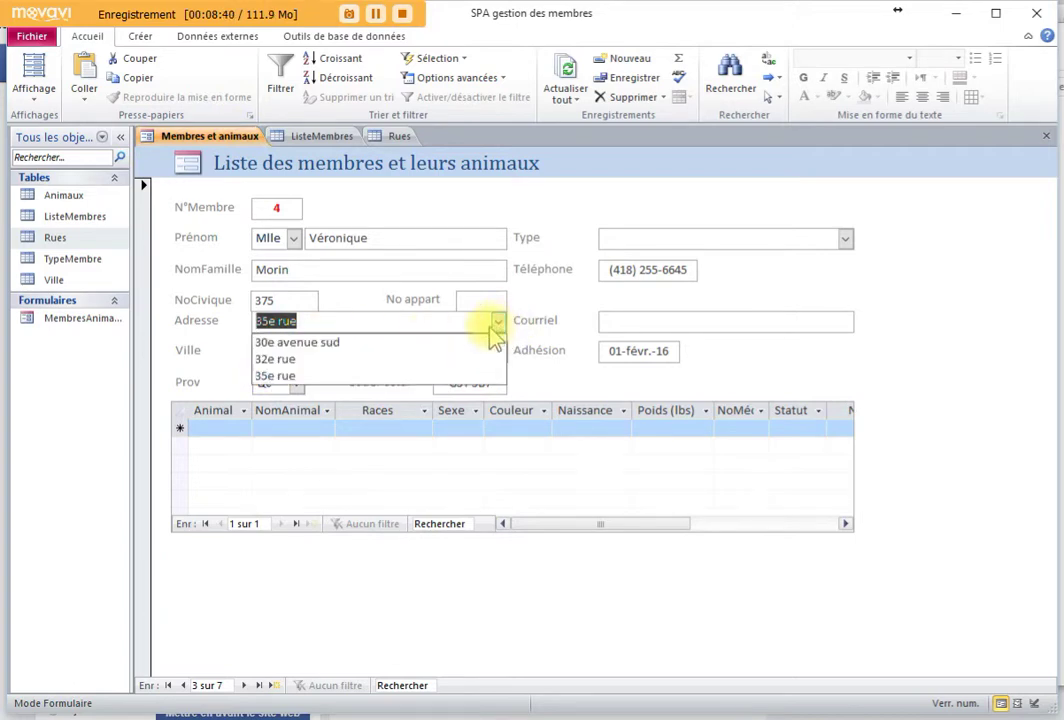
click(404, 372)
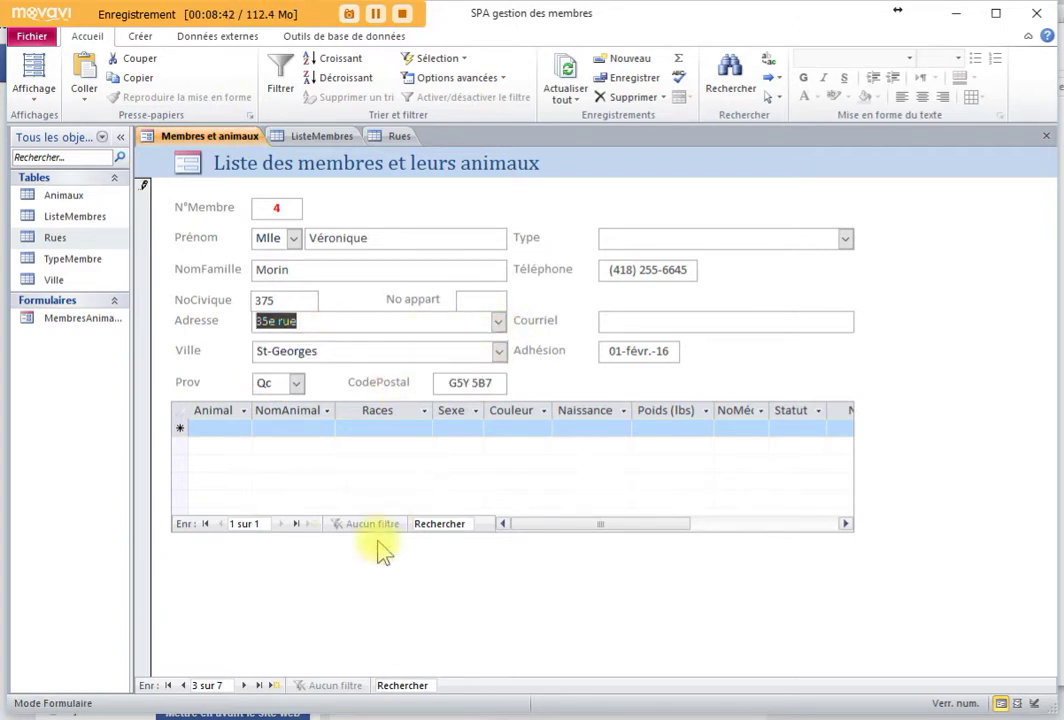
Advance the form to the fourth member and enter that member's street name as a new Rues record.
click(245, 685)
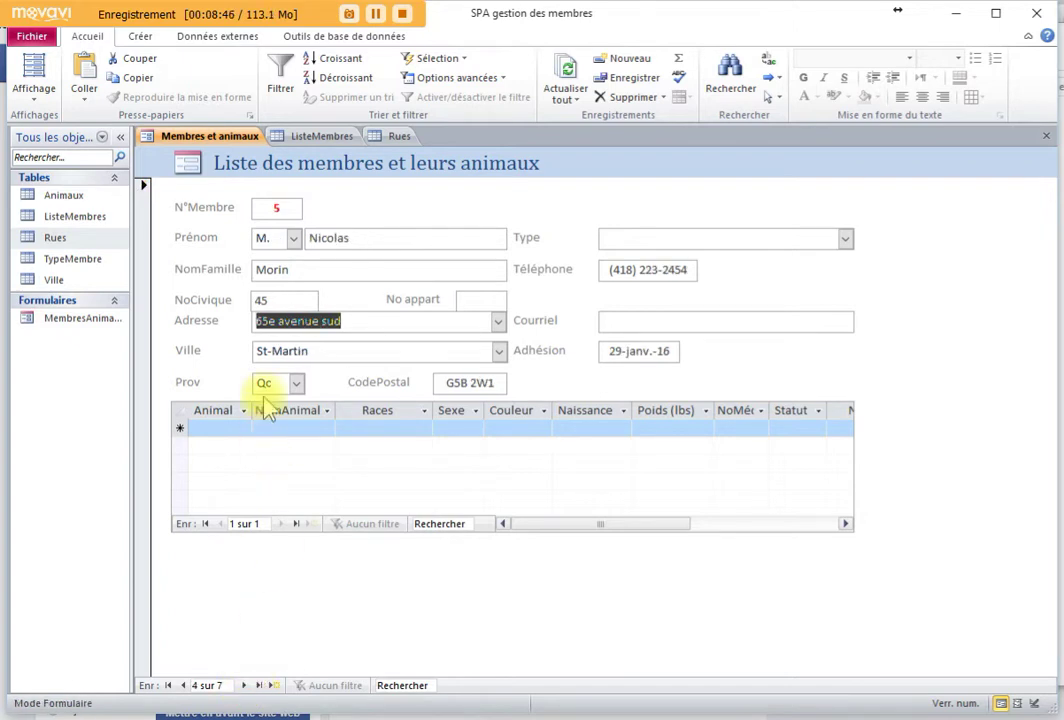
click(388, 138)
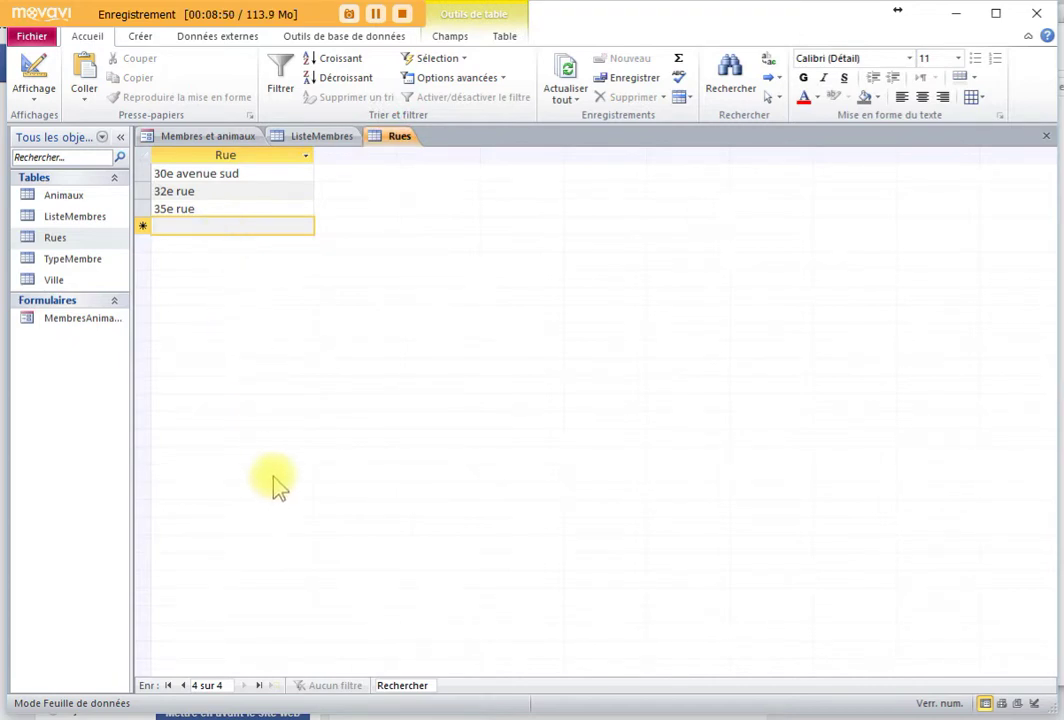
text(65e avenue sud)
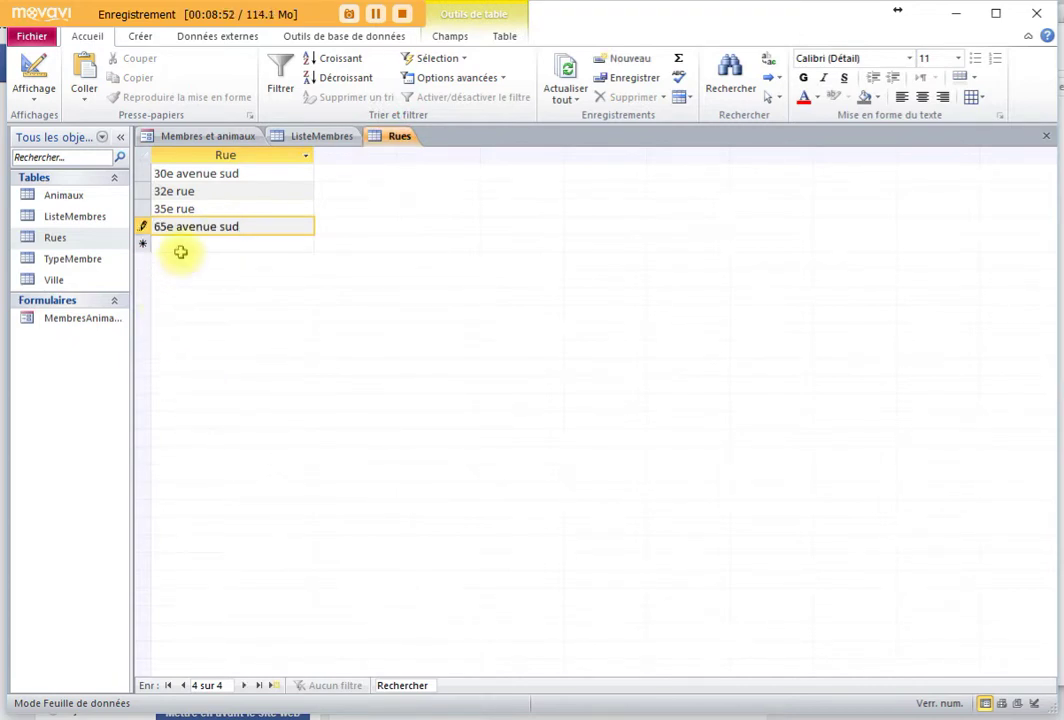
Save the new Rues record and select the fourth member's street from the Adresse list in the Membres et animaux form.
click(183, 244)
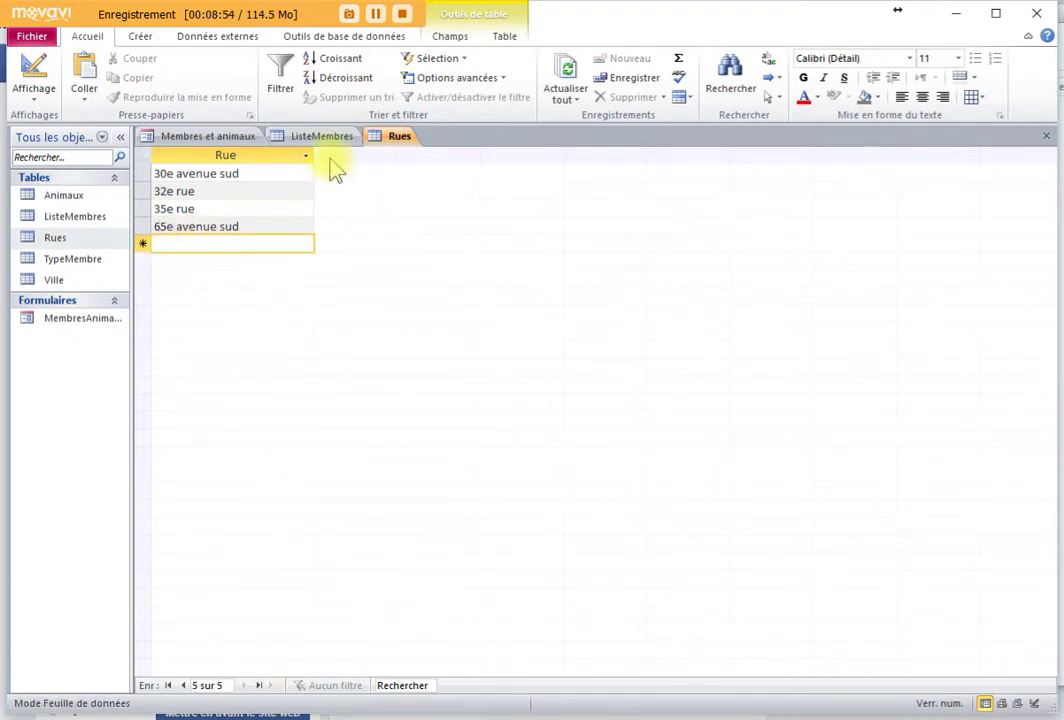
click(208, 136)
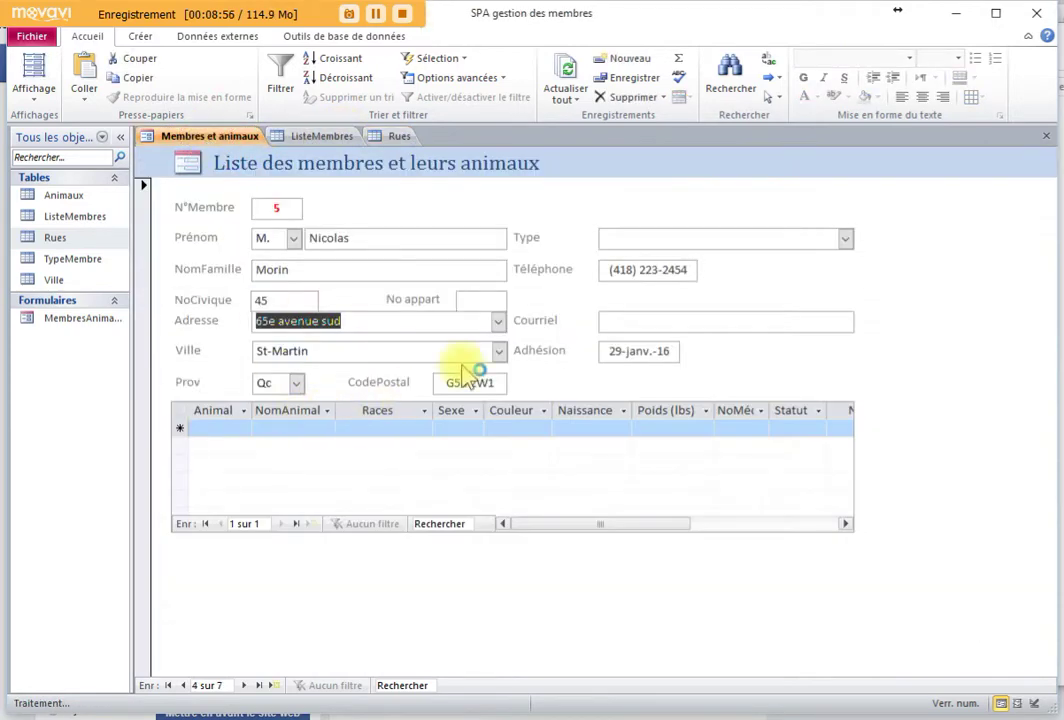
click(497, 321)
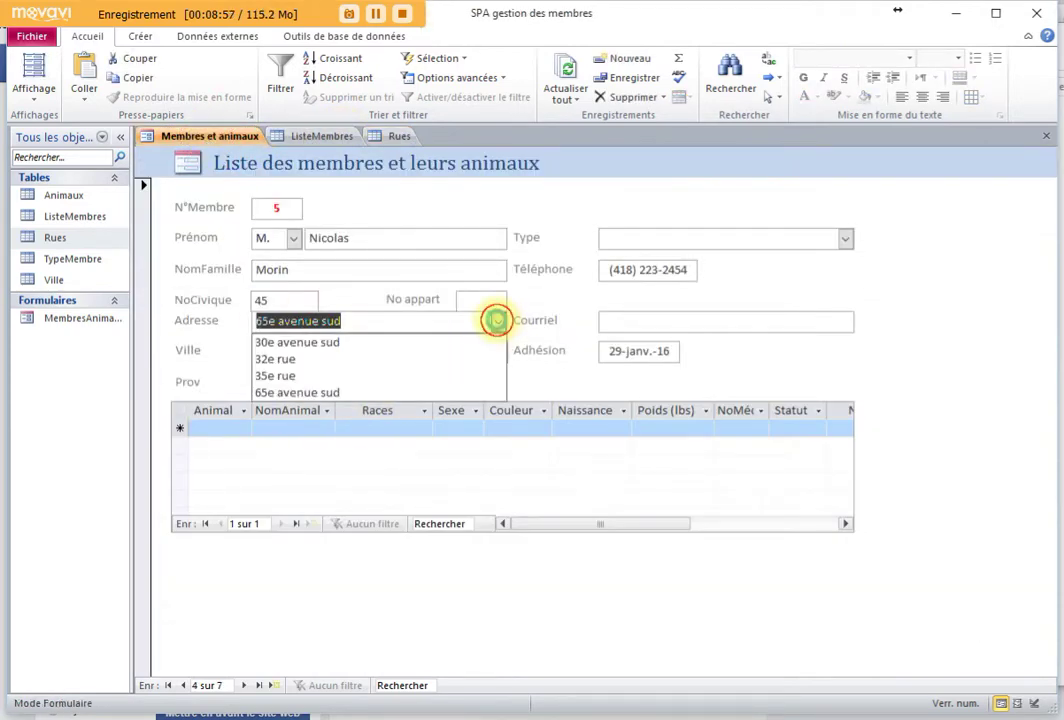
click(301, 393)
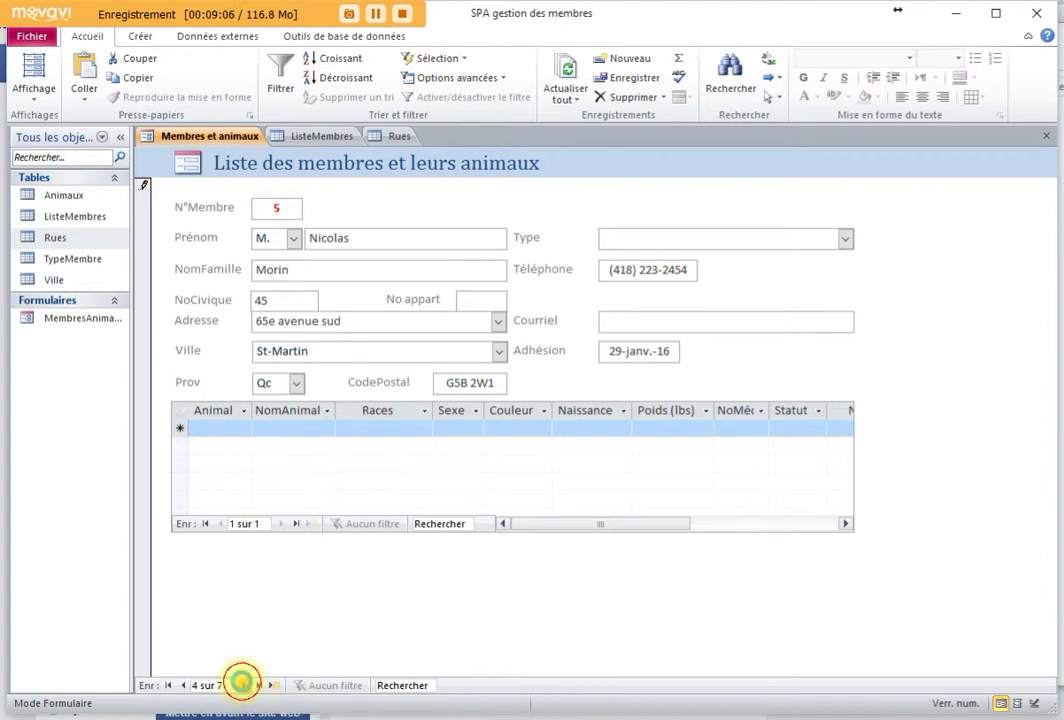
Advance the form to the fifth member and add that member's street name as a new record in the Rues table.
click(247, 685)
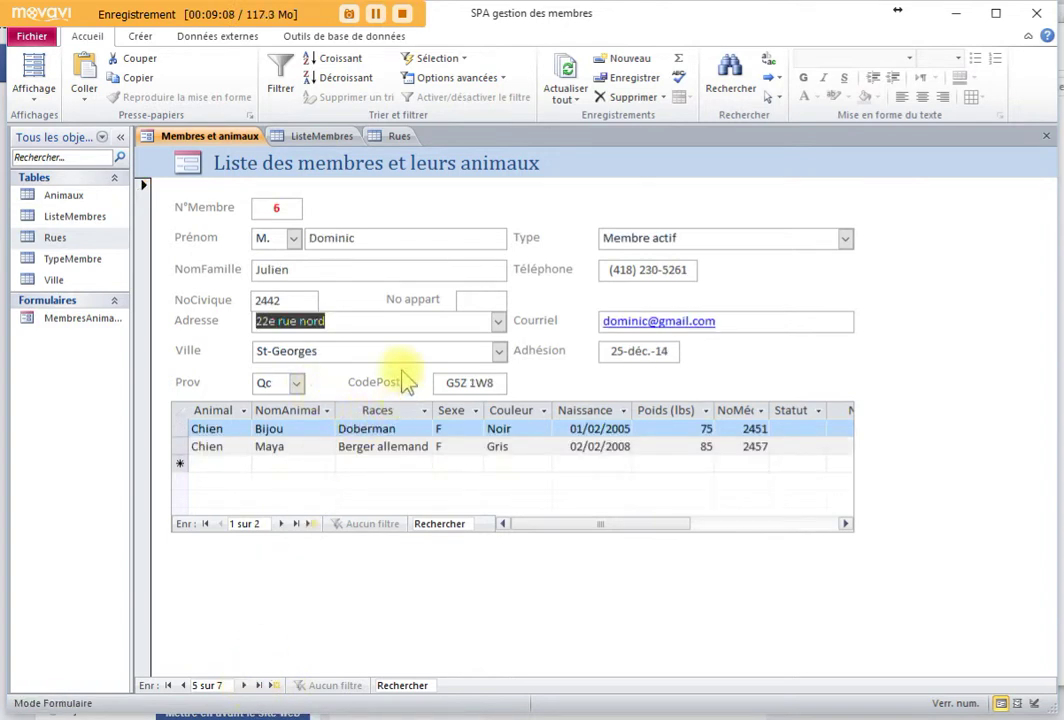
click(400, 137)
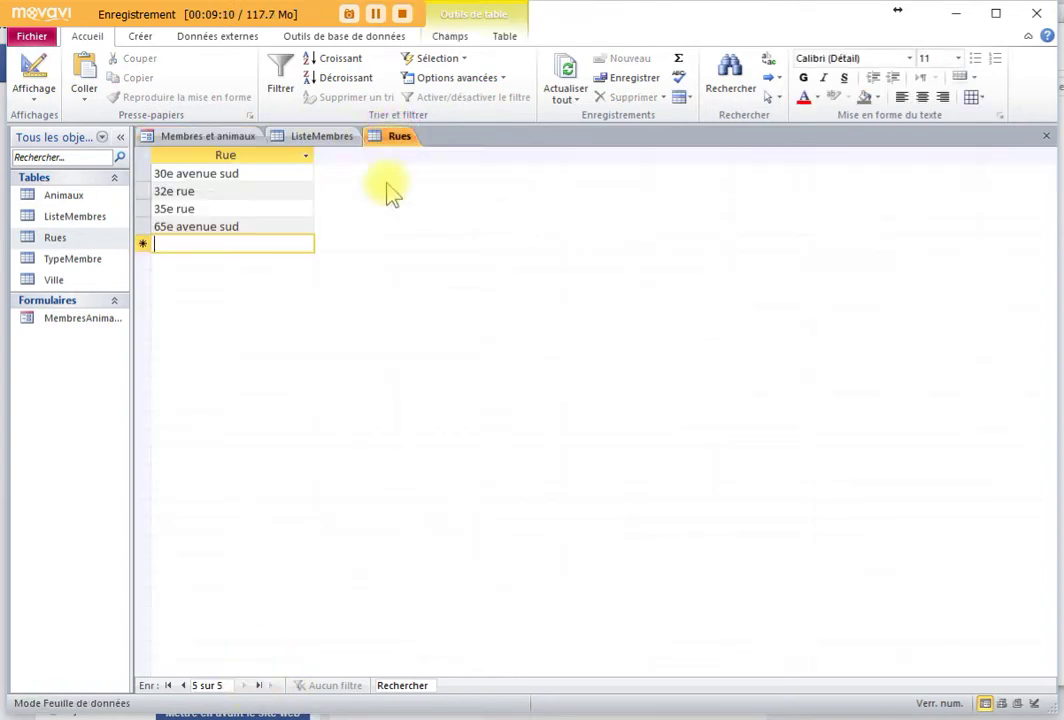
text(22e rue nord)
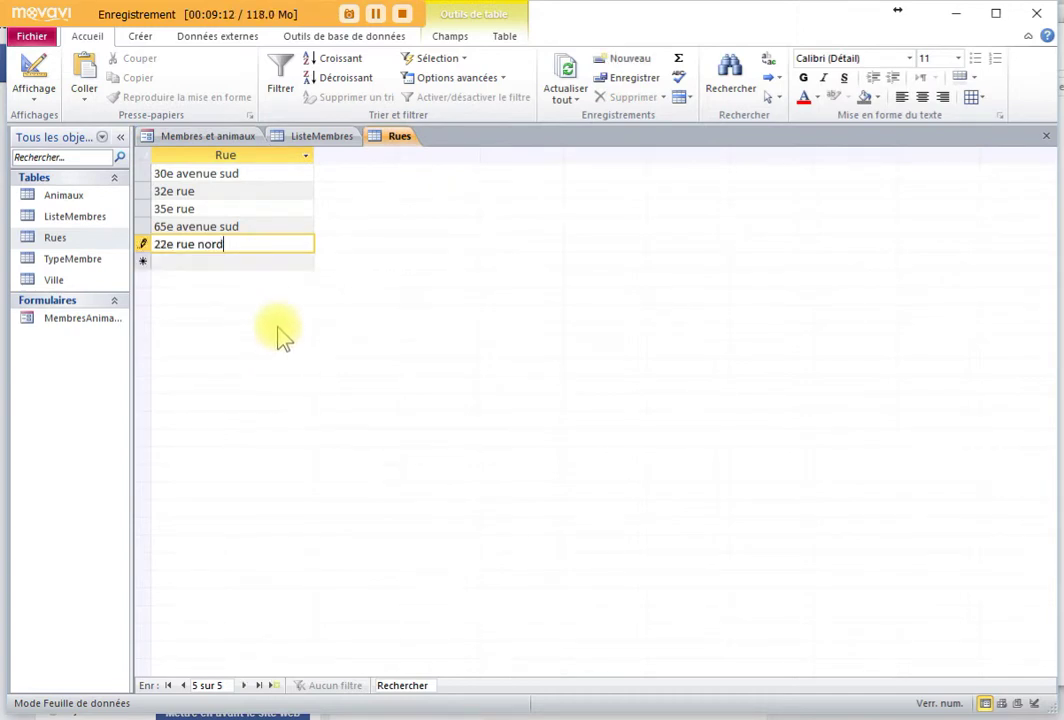
click(209, 226)
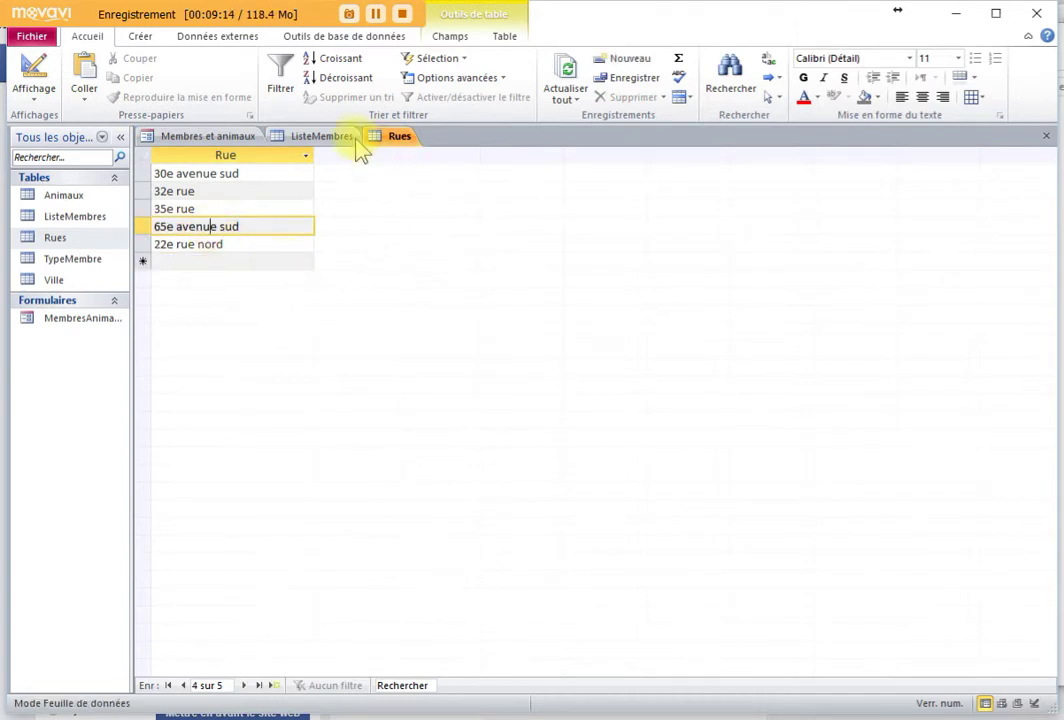
Back in the Membres et animaux form, select the fifth member's street from the Adresse list and save the record.
click(214, 136)
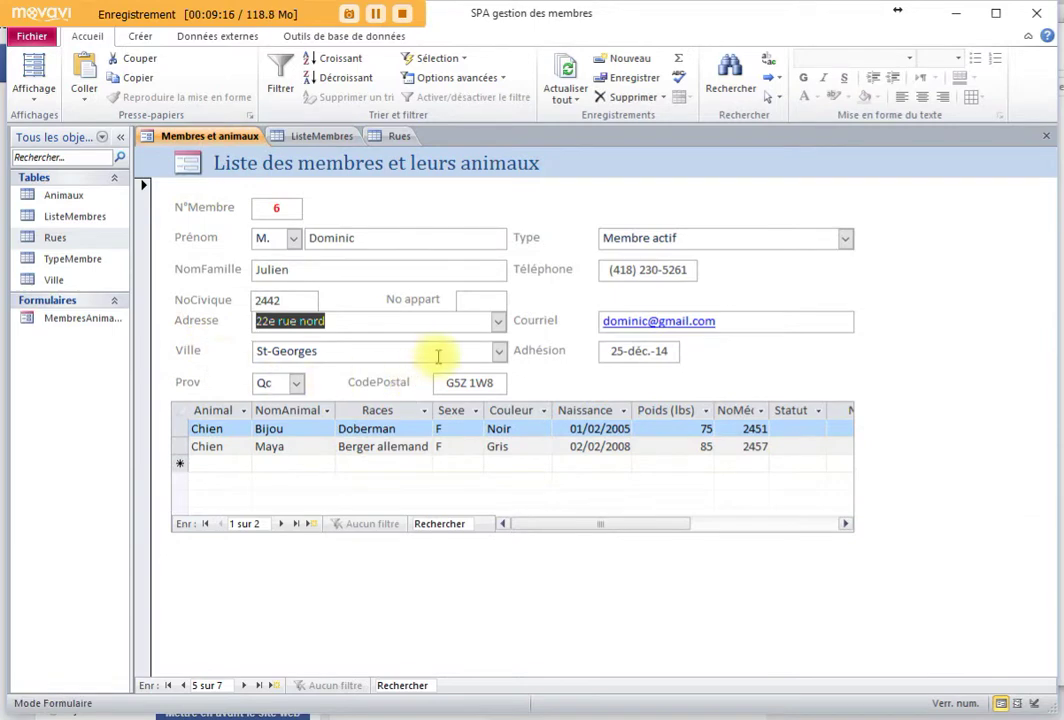
click(498, 321)
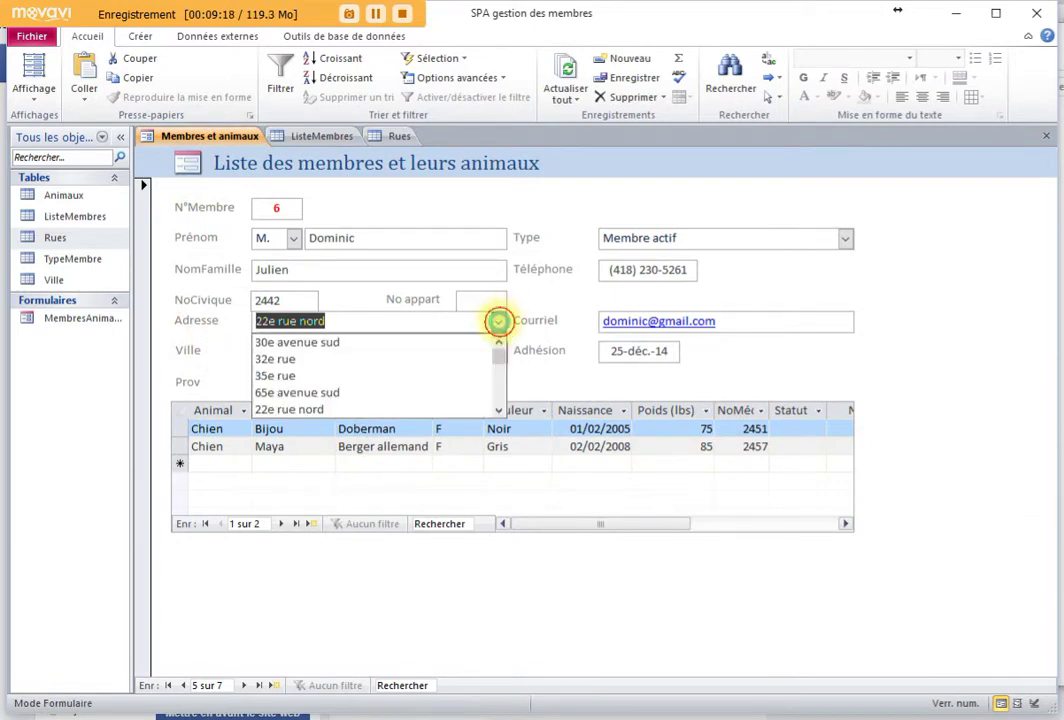
click(318, 410)
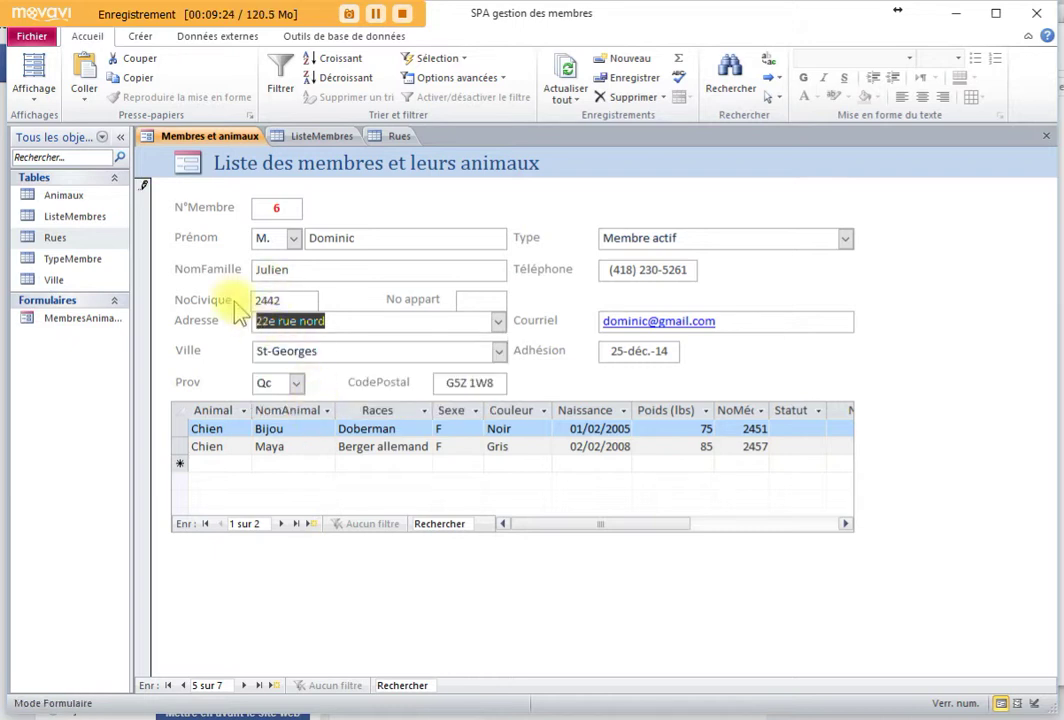
click(145, 228)
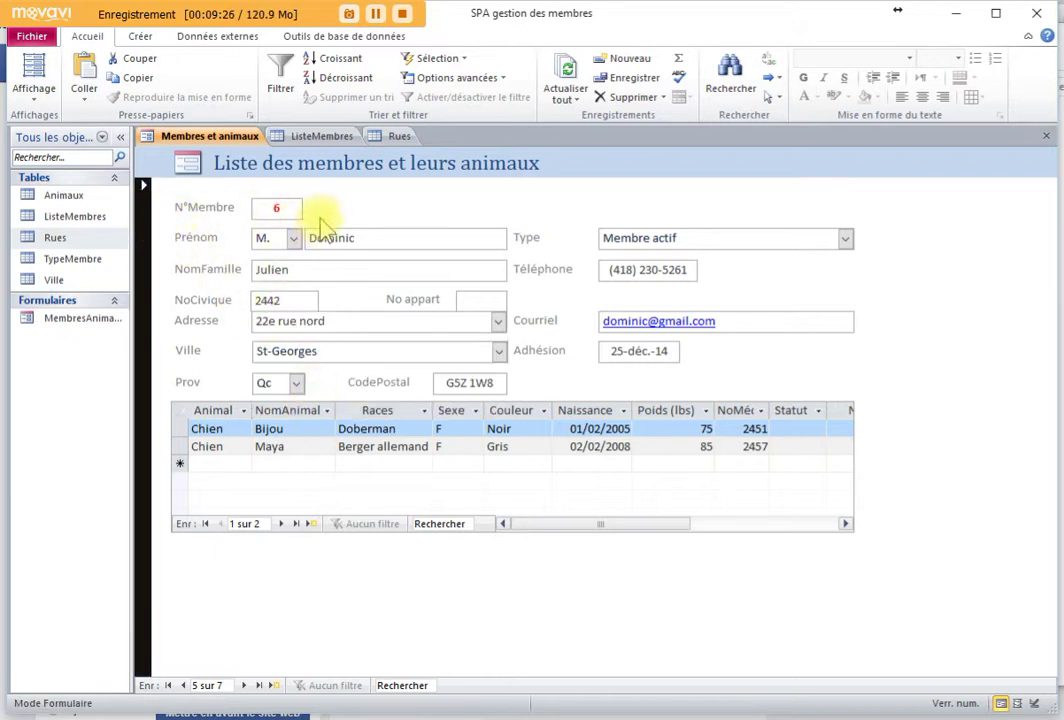
Compare the Adresse values stored in ListeMembres with the Rues records and the form's Adresse drop-down list.
click(318, 140)
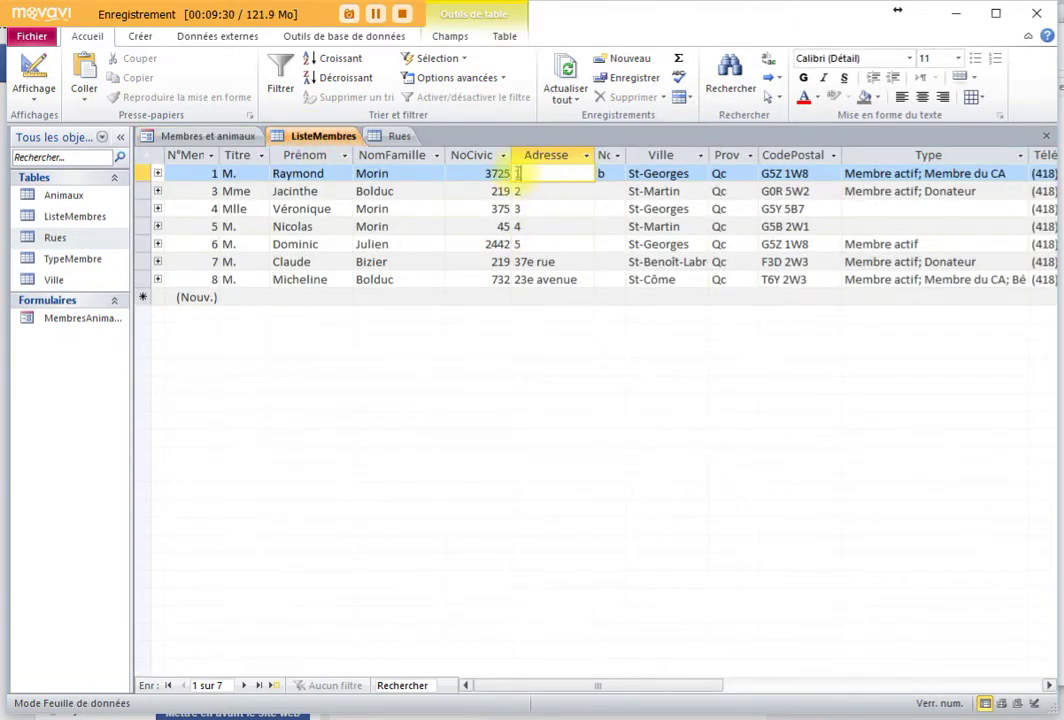
click(540, 261)
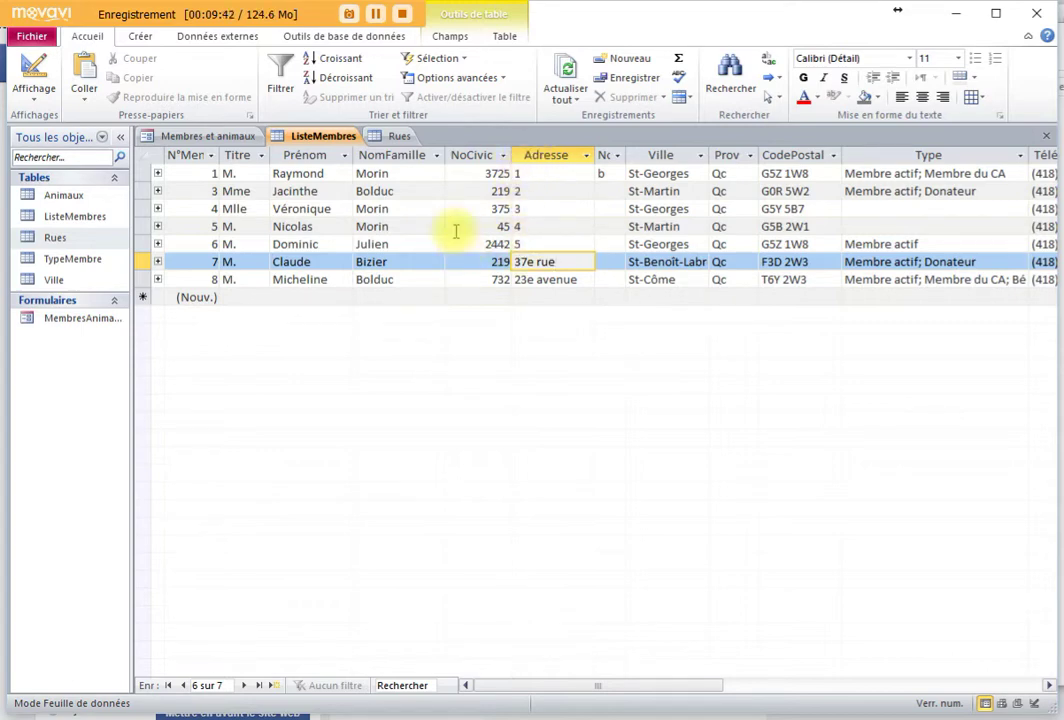
click(399, 136)
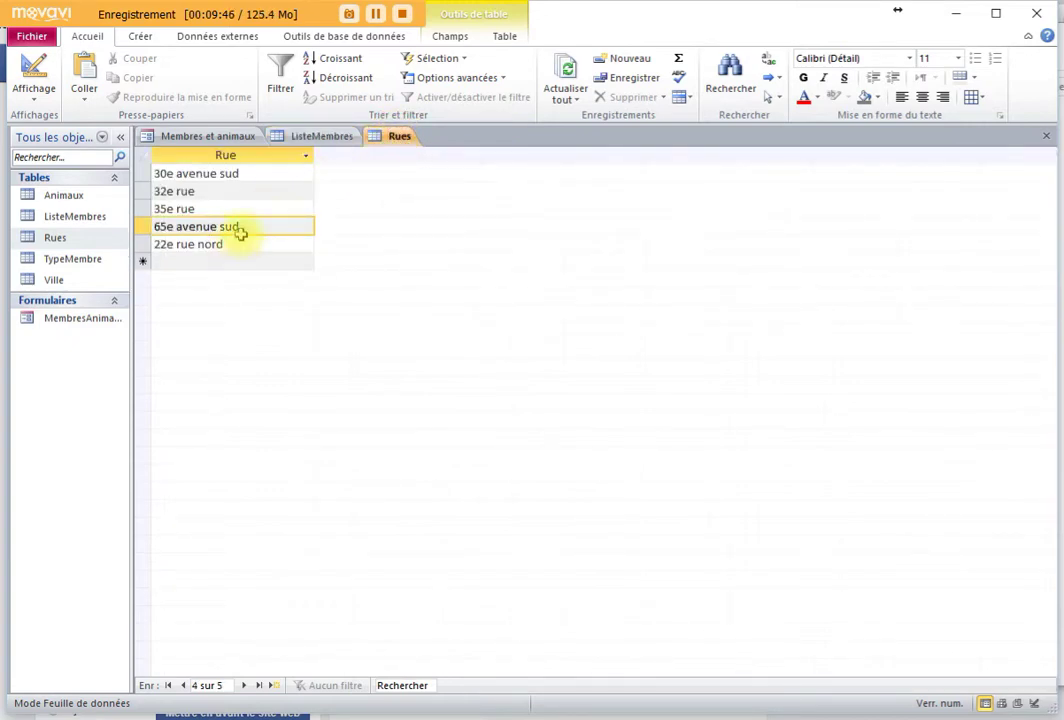
click(200, 136)
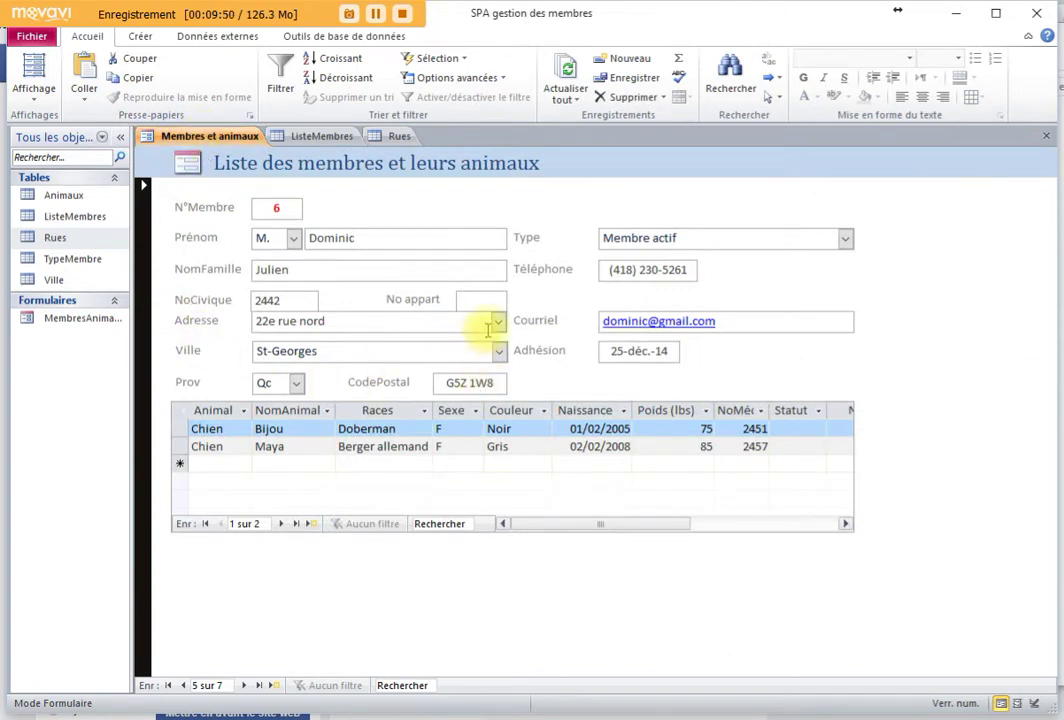
click(498, 322)
click(496, 326)
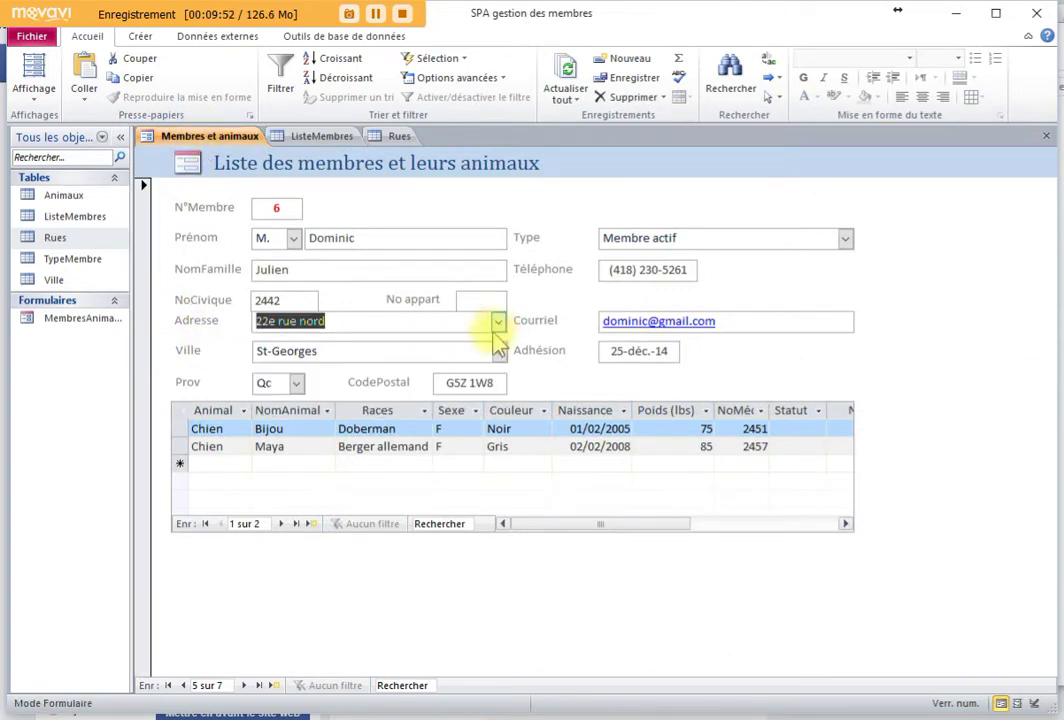
Advance the form to the sixth member and enter that member's street name as a new record in the Rues table.
click(244, 686)
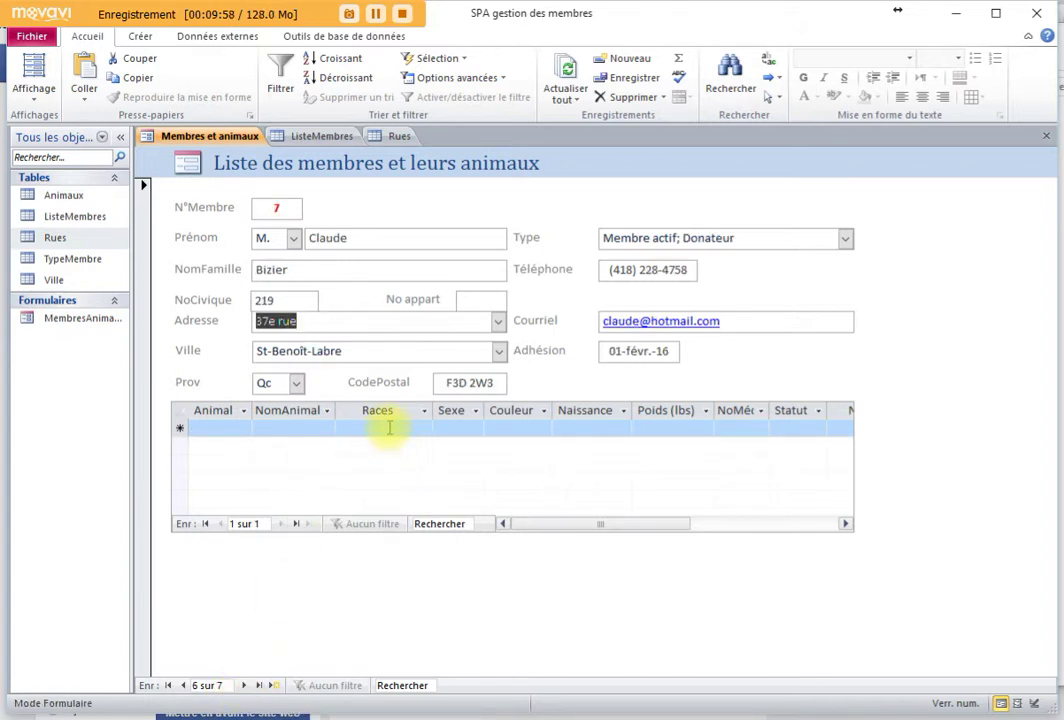
click(395, 140)
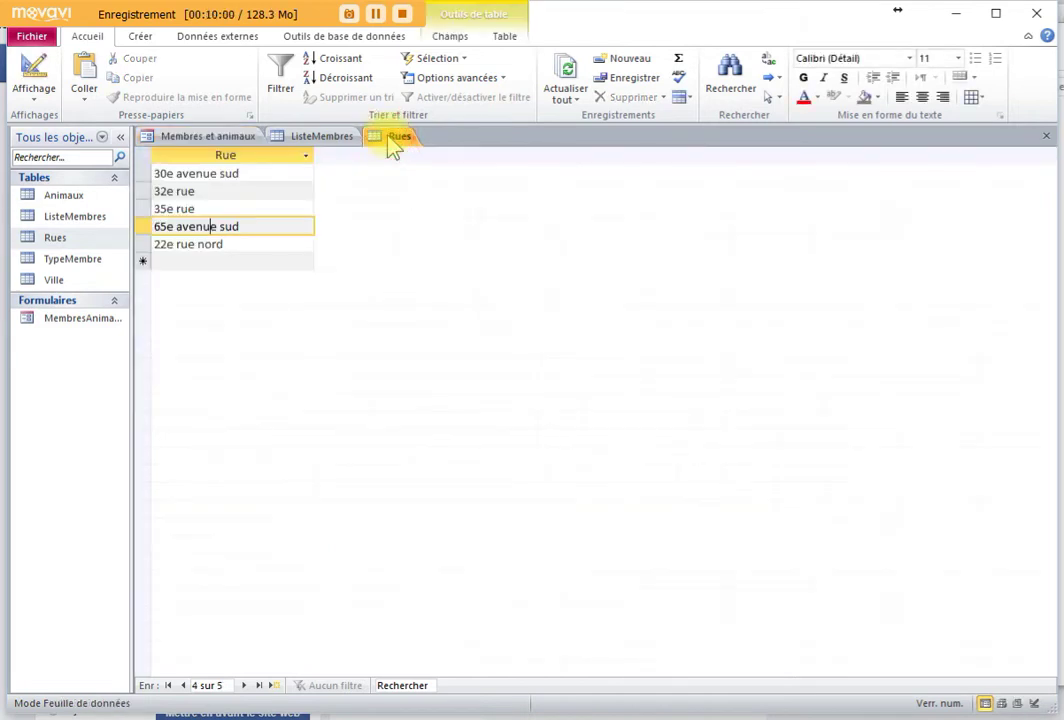
click(171, 262)
text(37e rue)
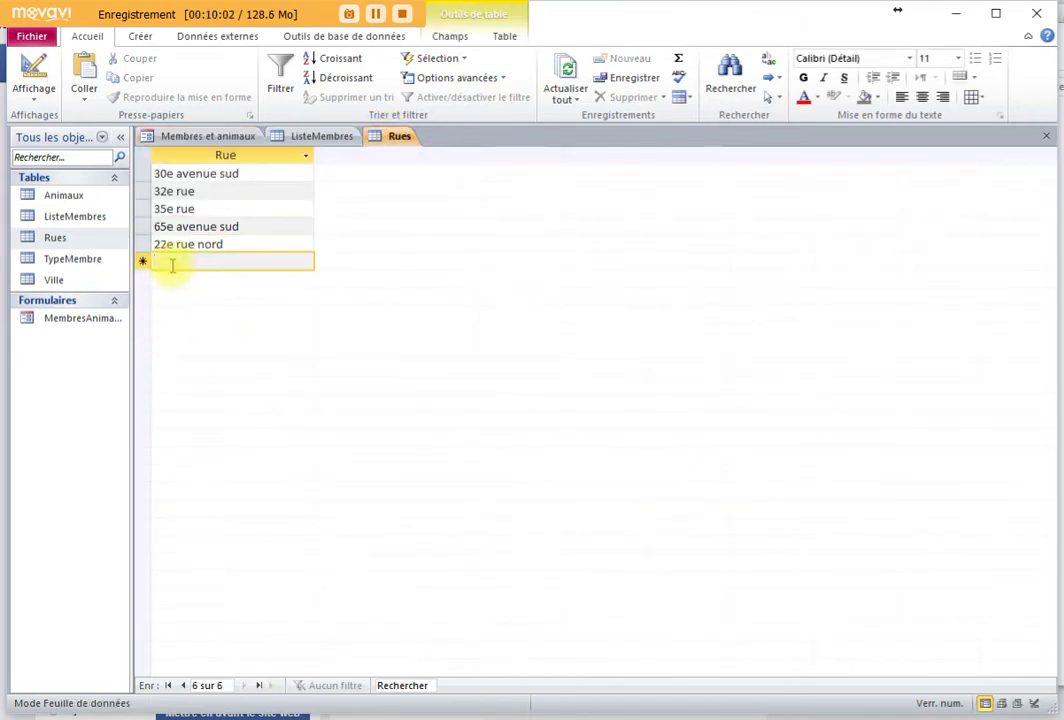
click(204, 247)
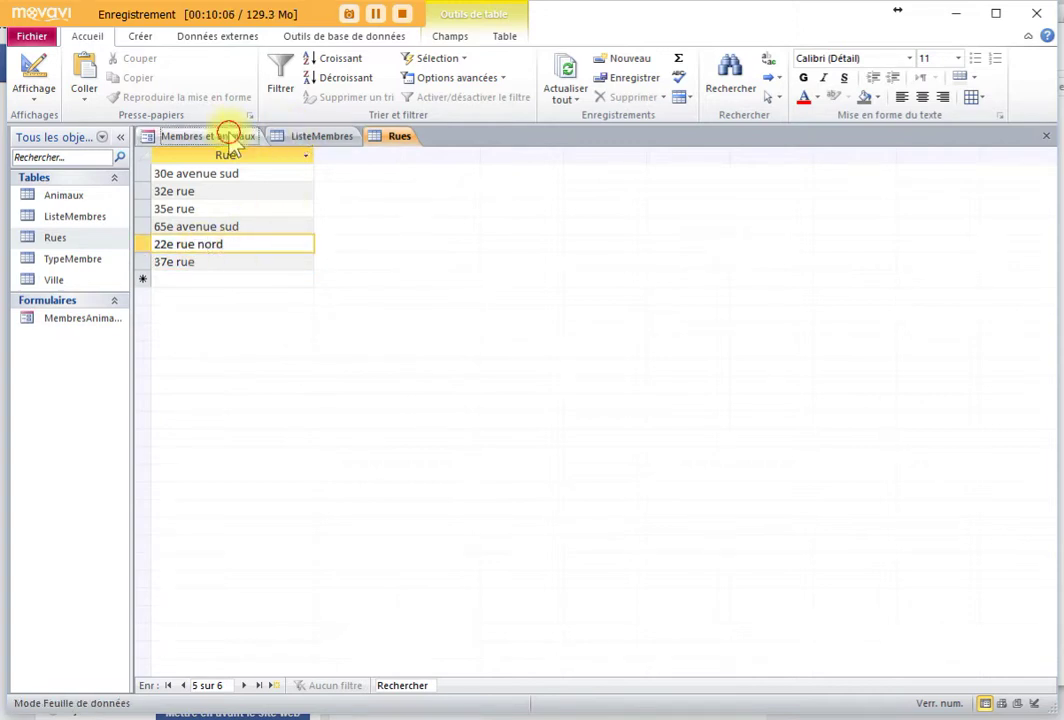
Back in the Membres et animaux form, select the sixth member's street from the Adresse list and save the record.
click(228, 136)
click(497, 321)
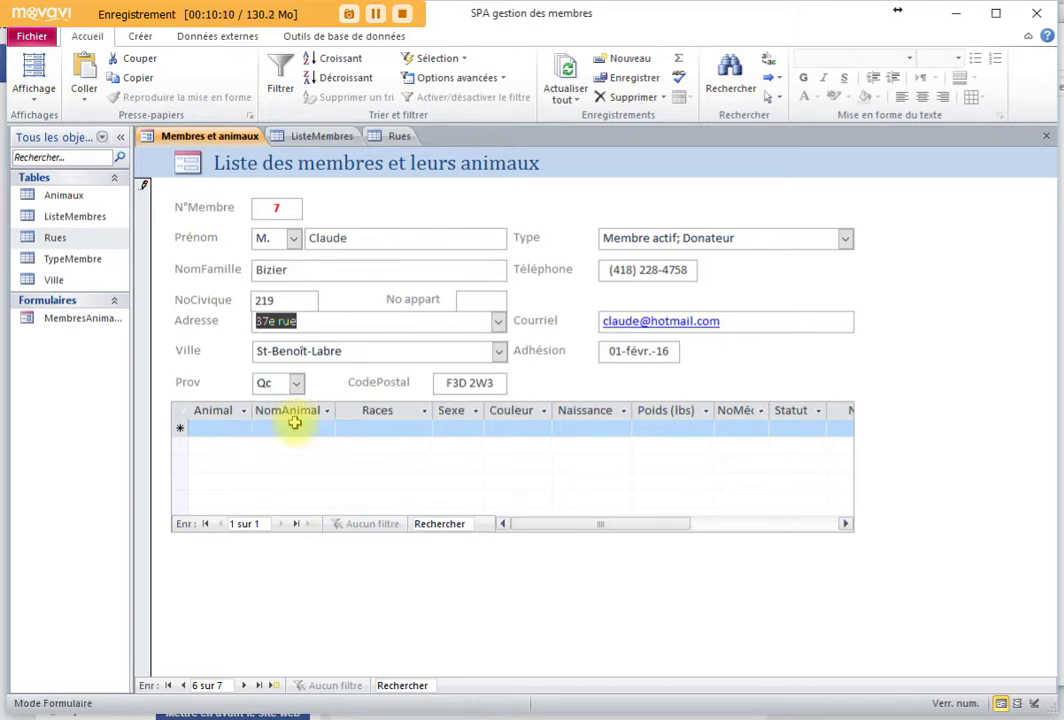
click(143, 238)
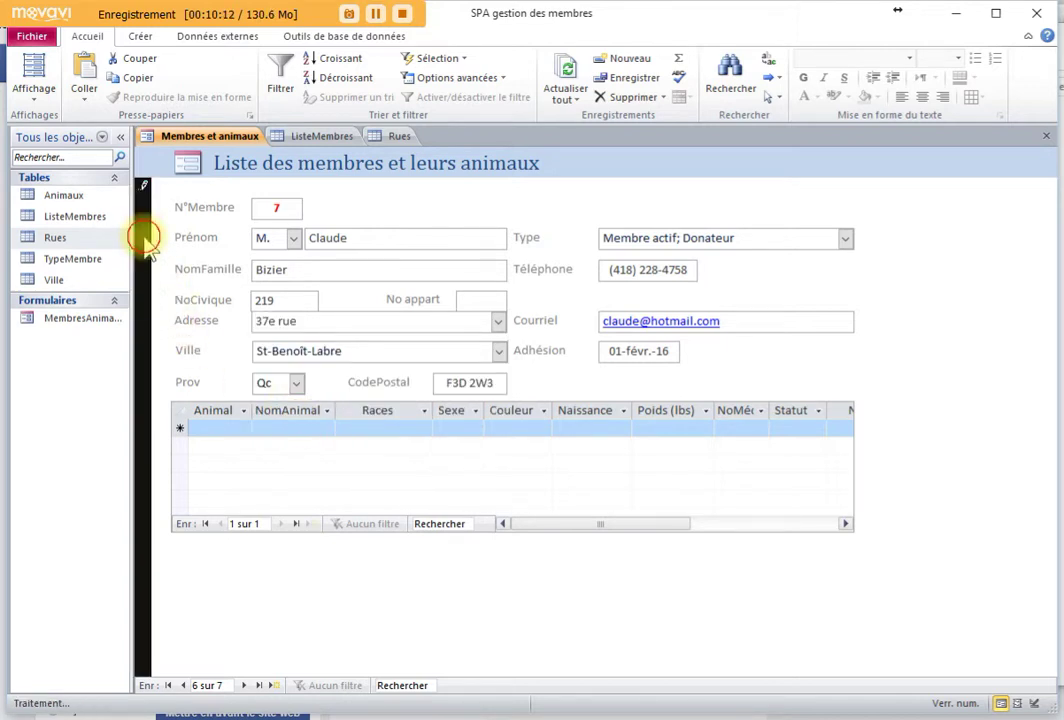
Advance the form to the seventh member and add that member's street name to the Rues table.
click(258, 685)
click(193, 323)
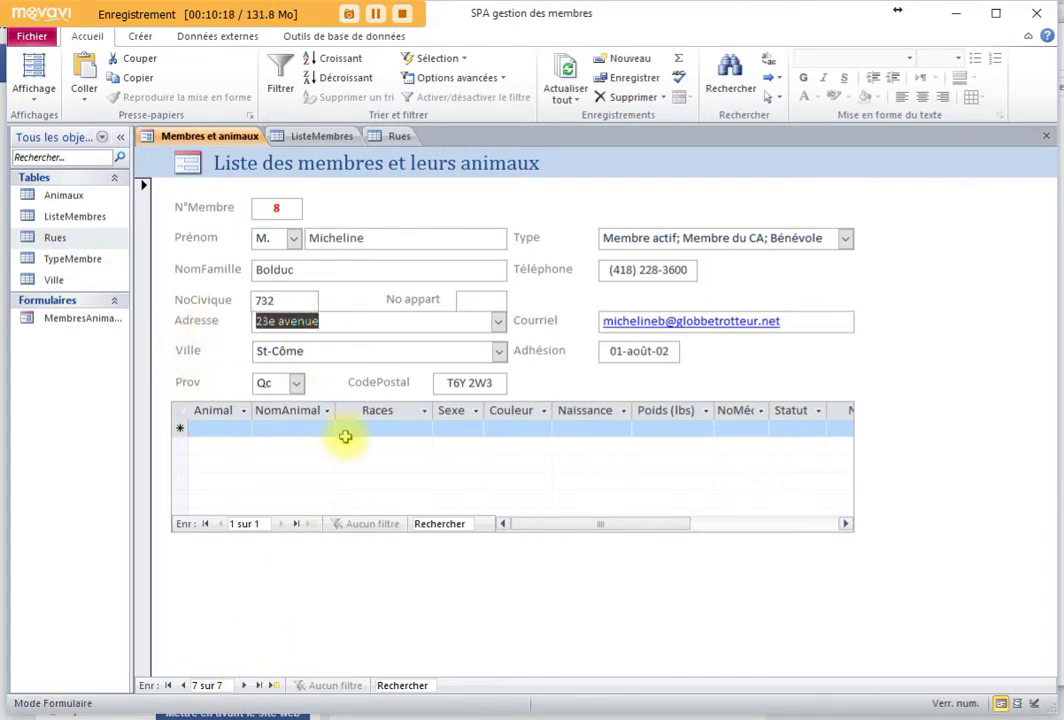
click(395, 136)
click(175, 279)
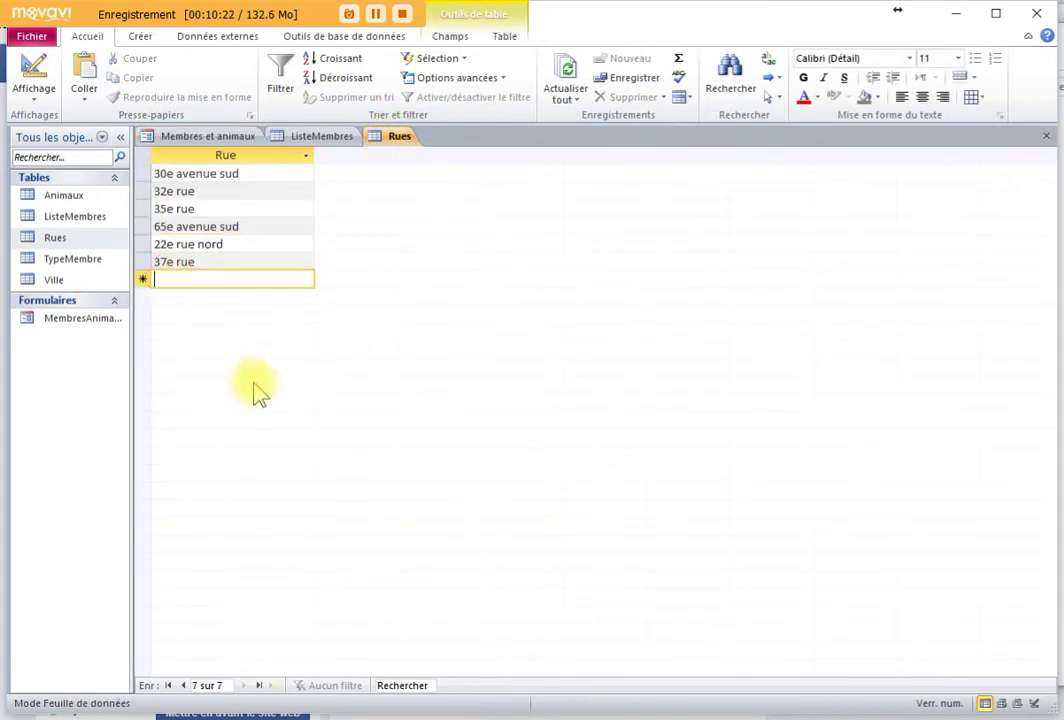
text(23e avenue)
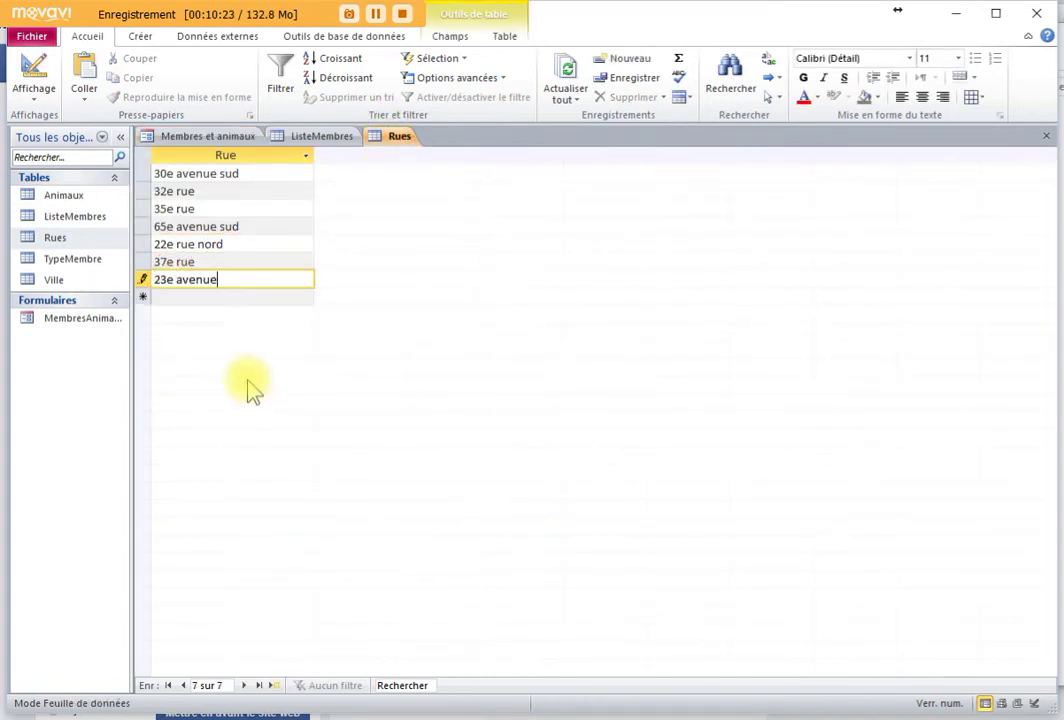
click(212, 262)
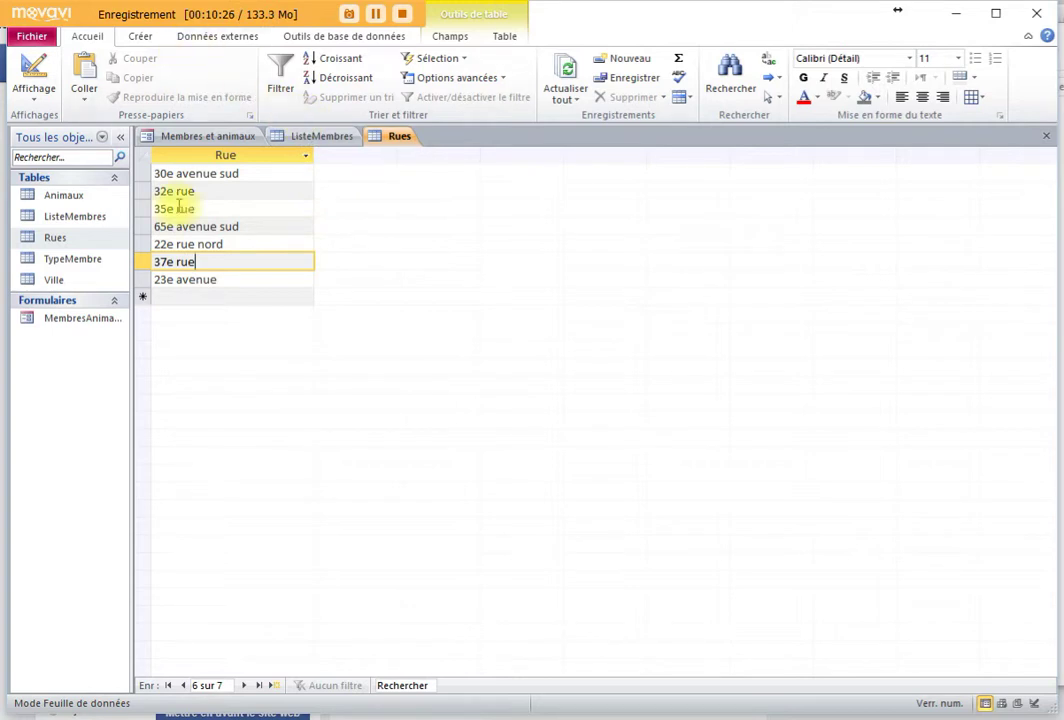
Back in the Membres et animaux form, select the seventh member's street from the Adresse list and save the record.
click(200, 137)
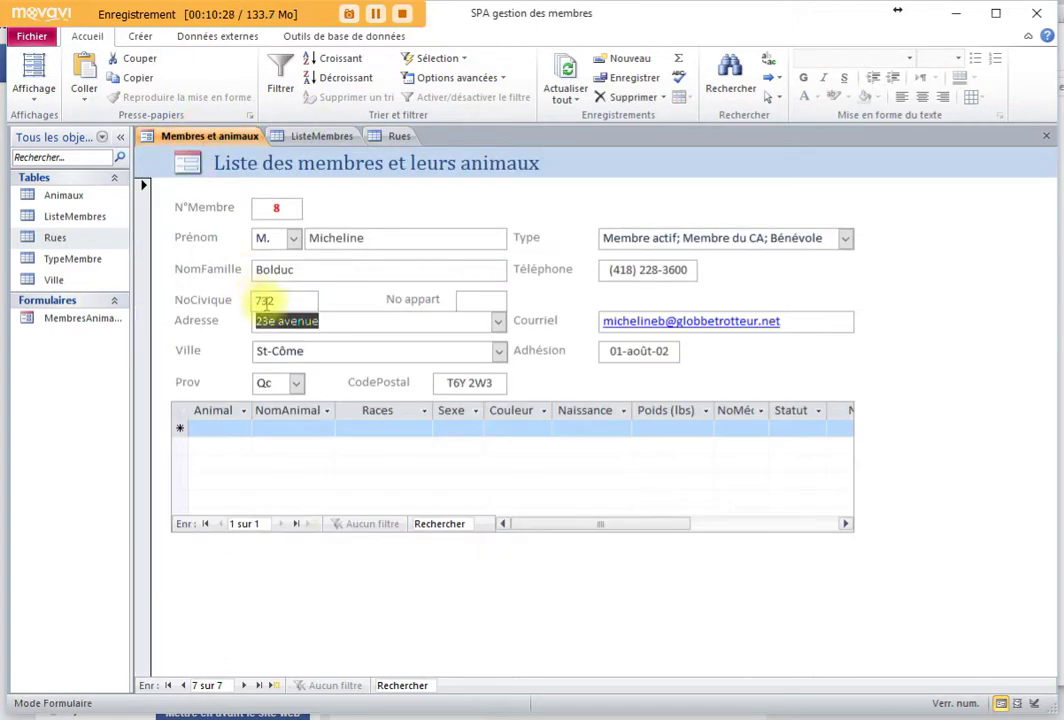
click(498, 322)
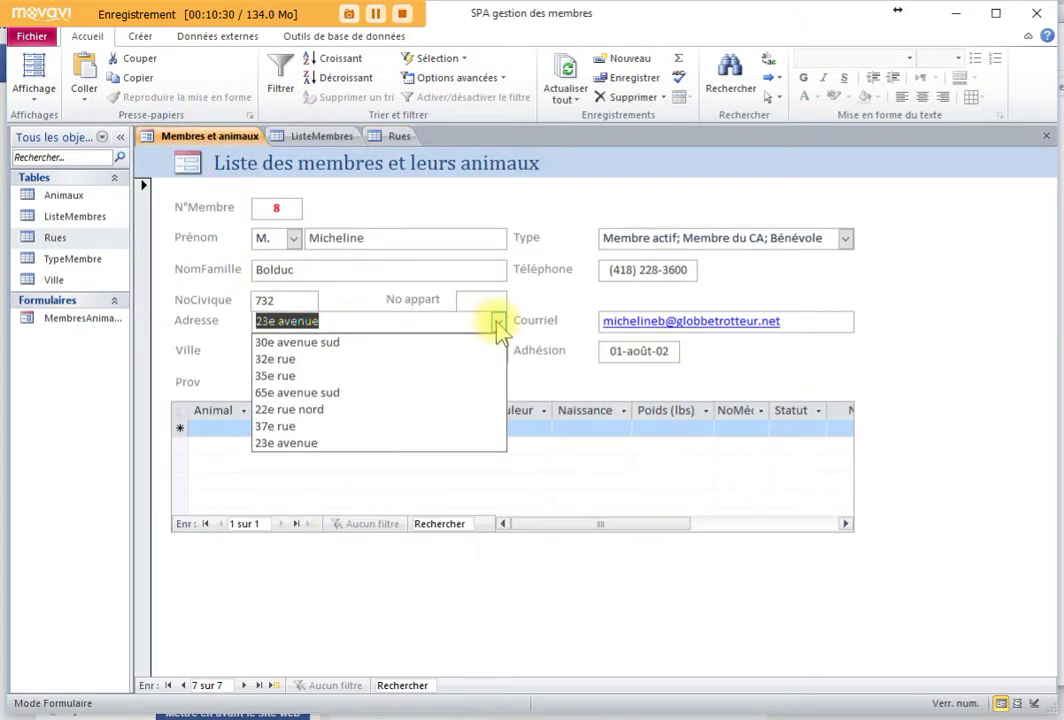
click(310, 445)
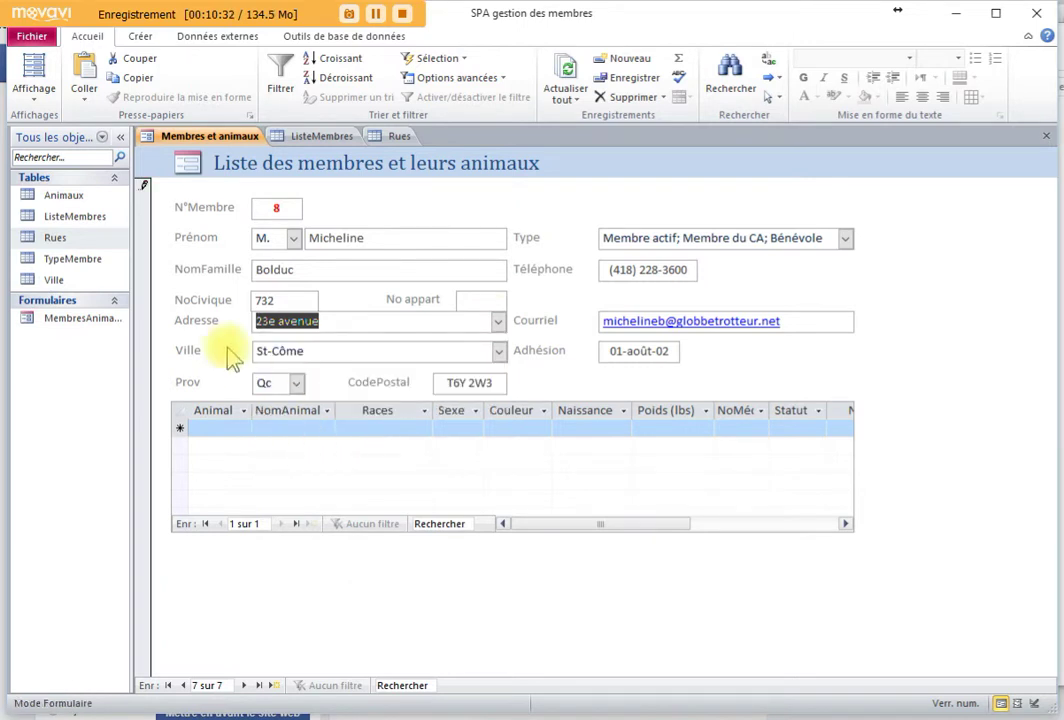
click(148, 250)
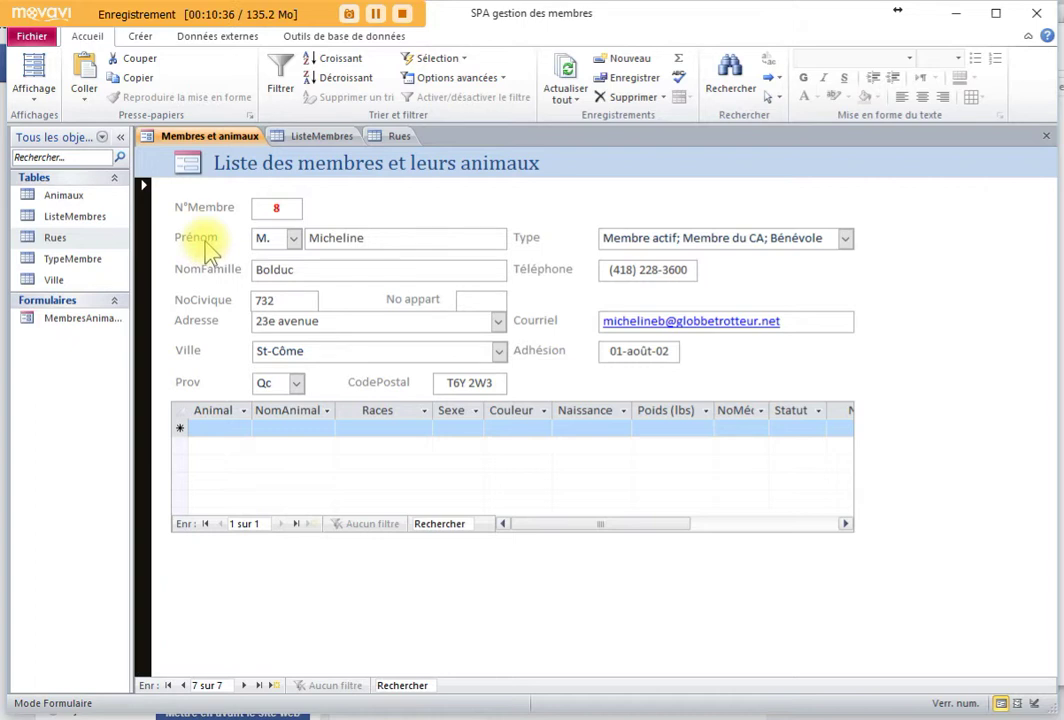
Close the Rues table and bring up the ListeMembres table to review its Adresse column.
click(88, 219)
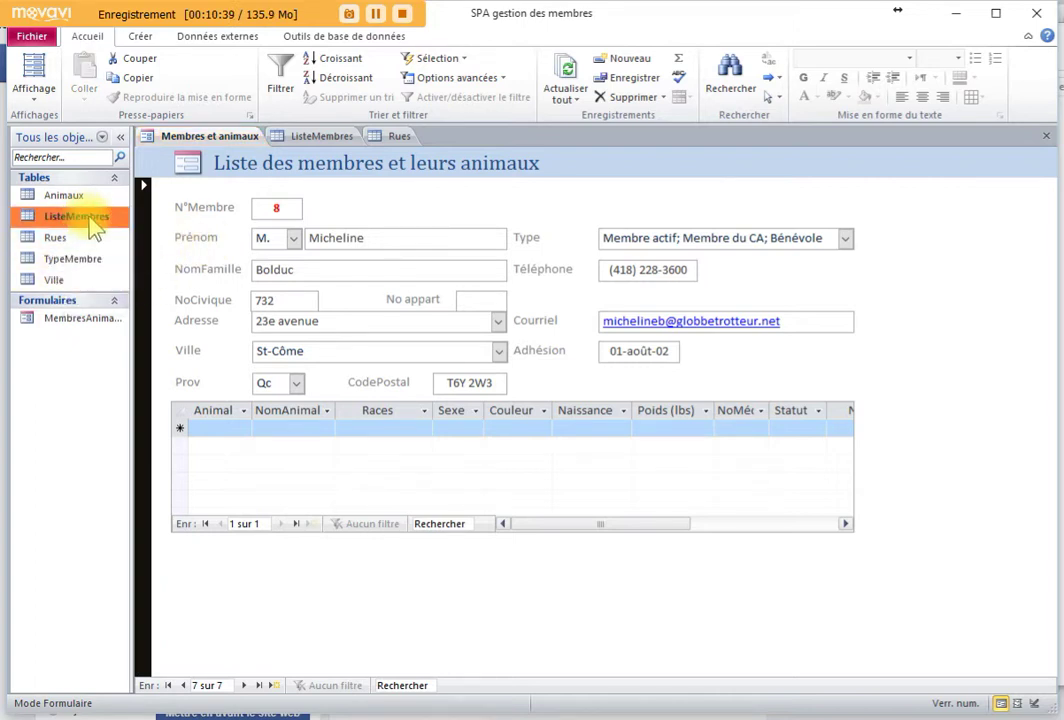
click(394, 136)
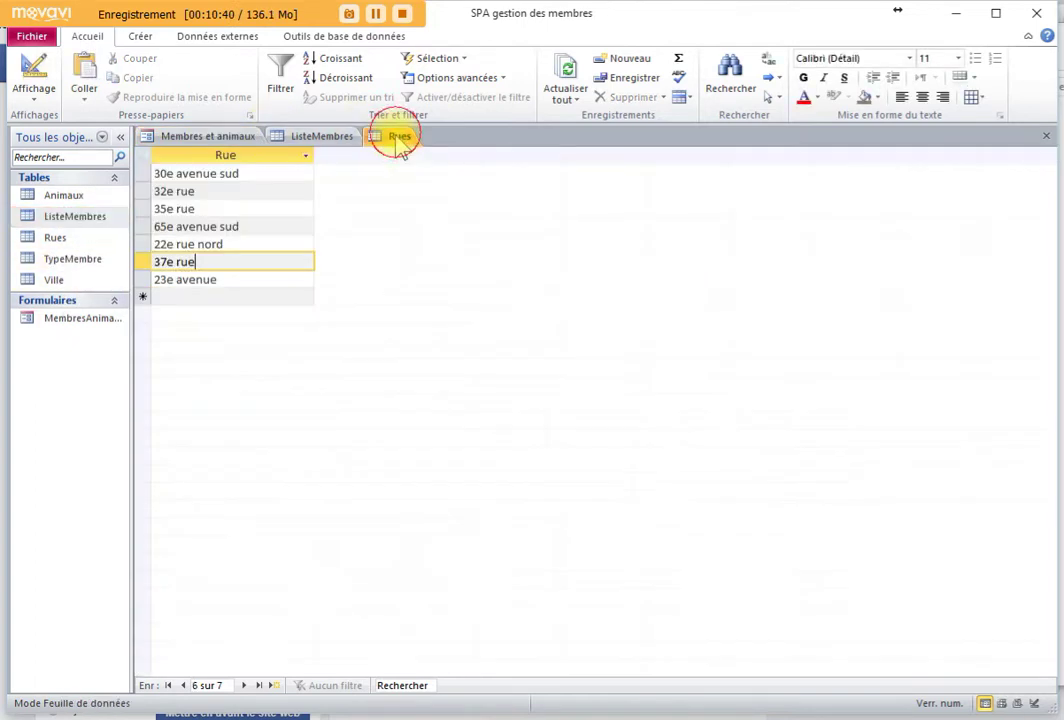
click(1045, 135)
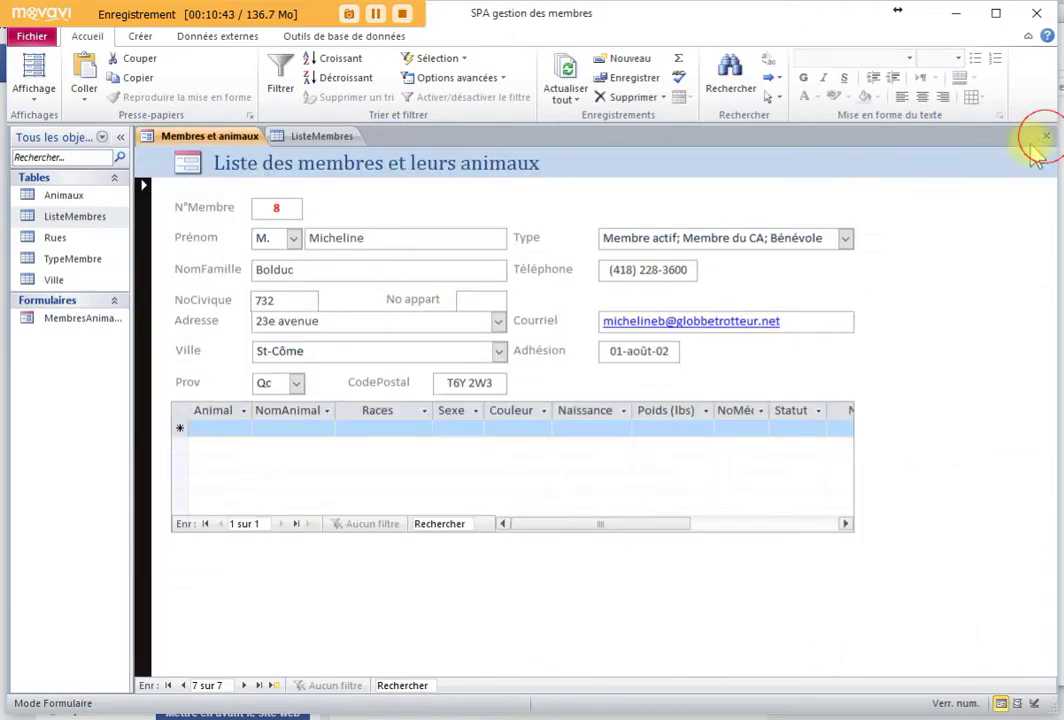
click(317, 136)
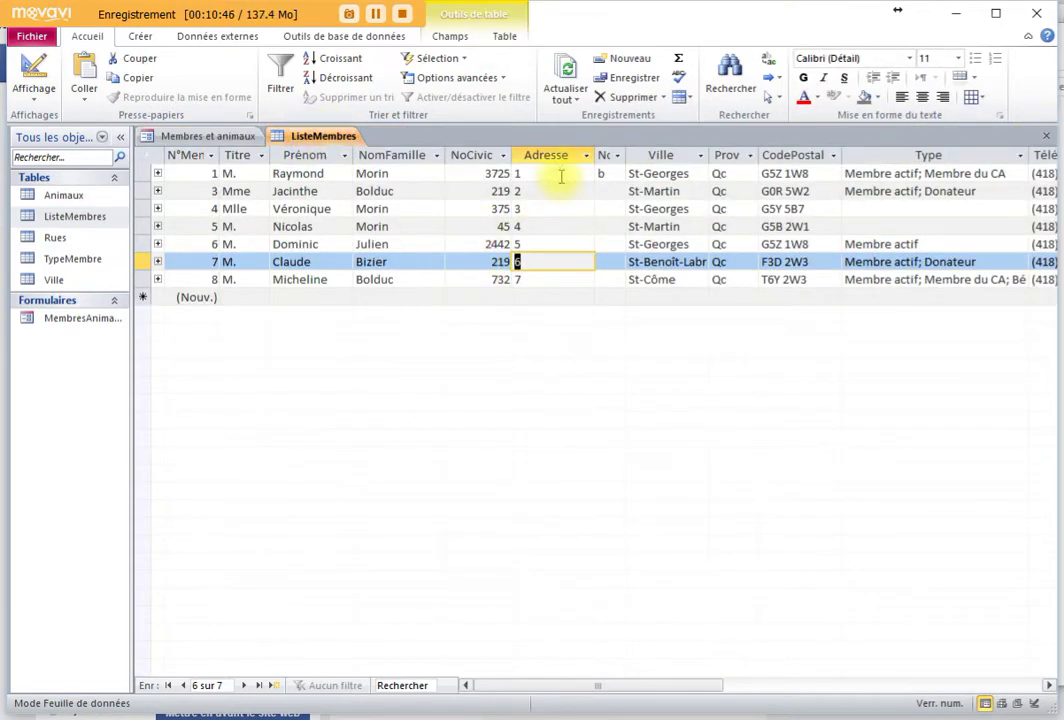
Return from the ListeMembres table to the Membres et animaux form and close it, saving its design changes.
click(543, 279)
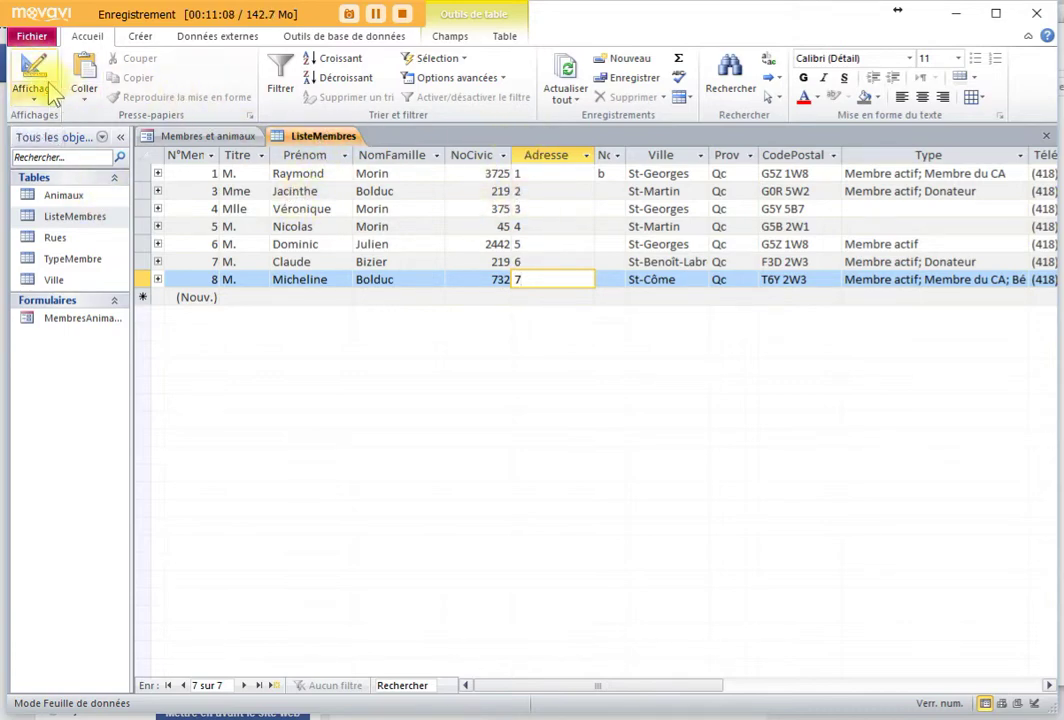
click(188, 134)
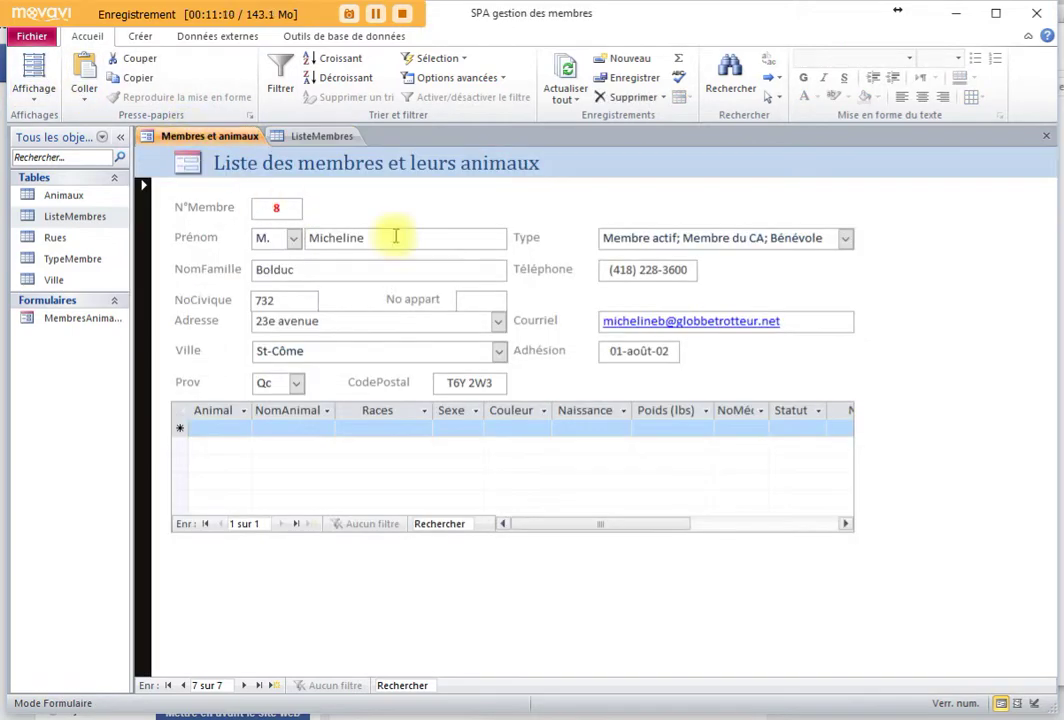
click(1046, 135)
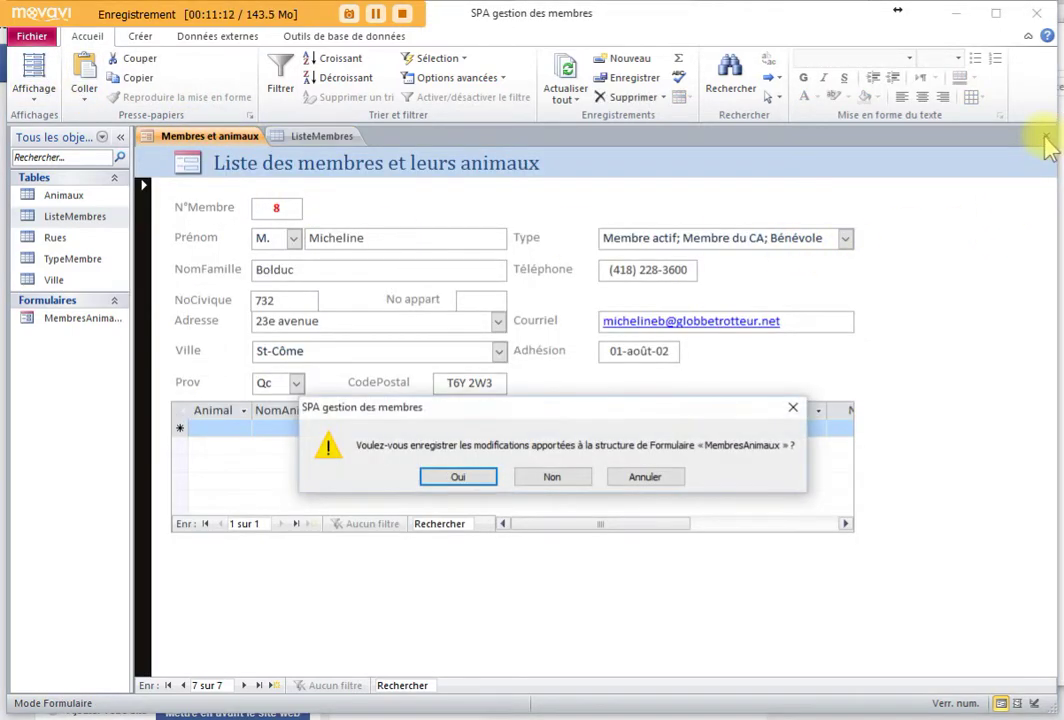
click(472, 477)
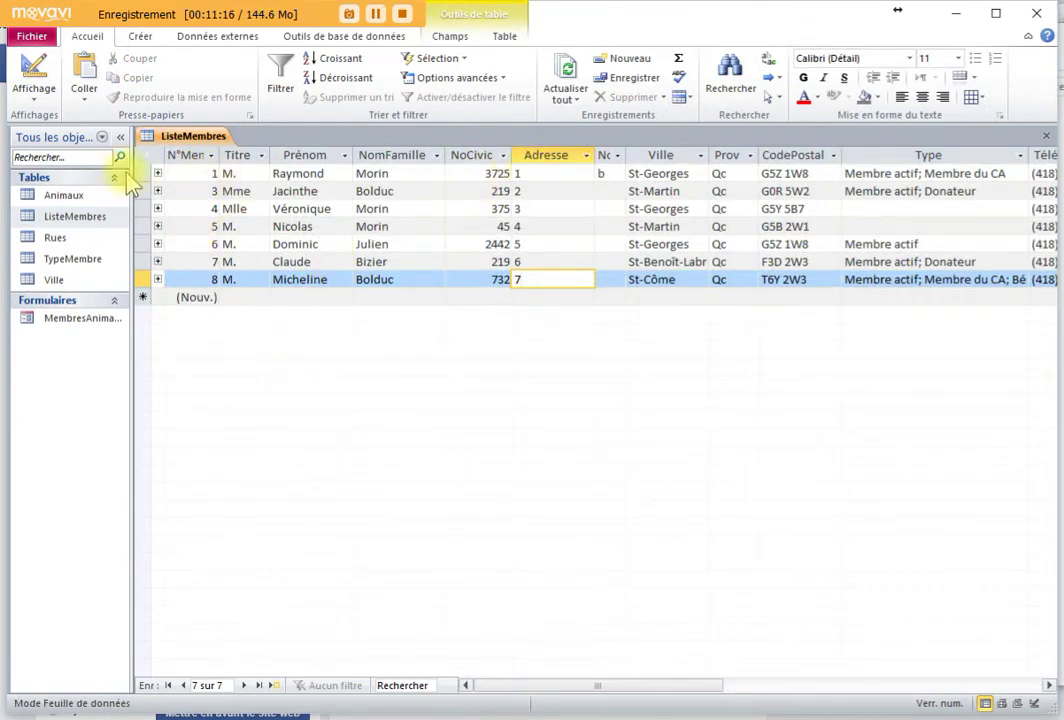
Open the ListeMembres table in design view and set the Adresse field's size to 5.
click(33, 68)
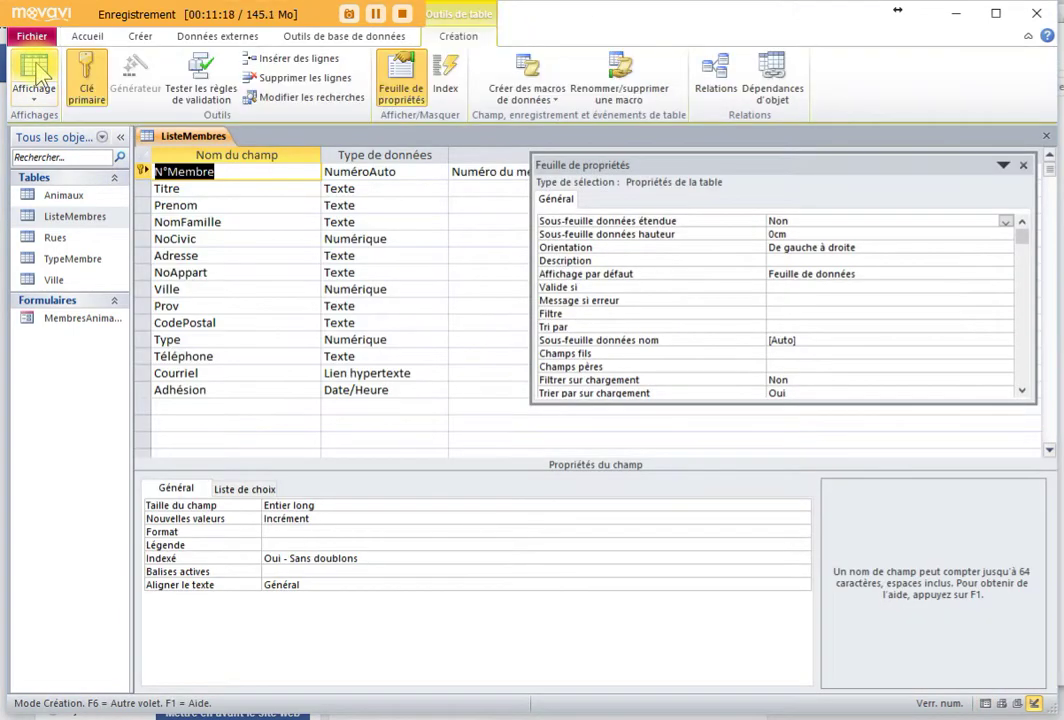
click(208, 256)
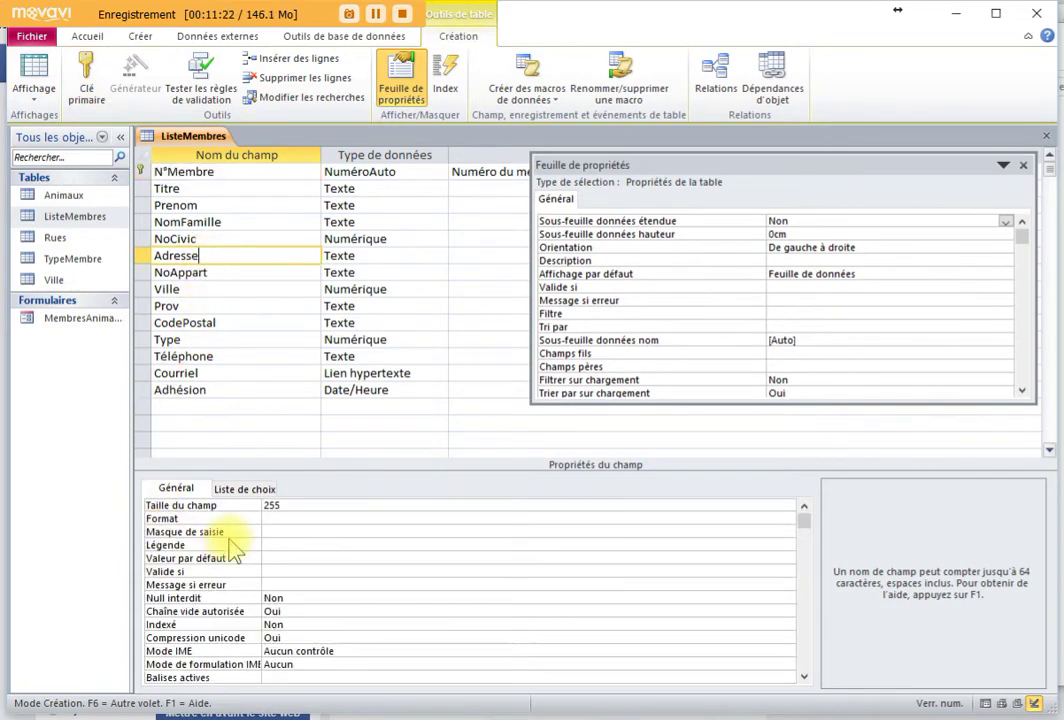
double_click(271, 505)
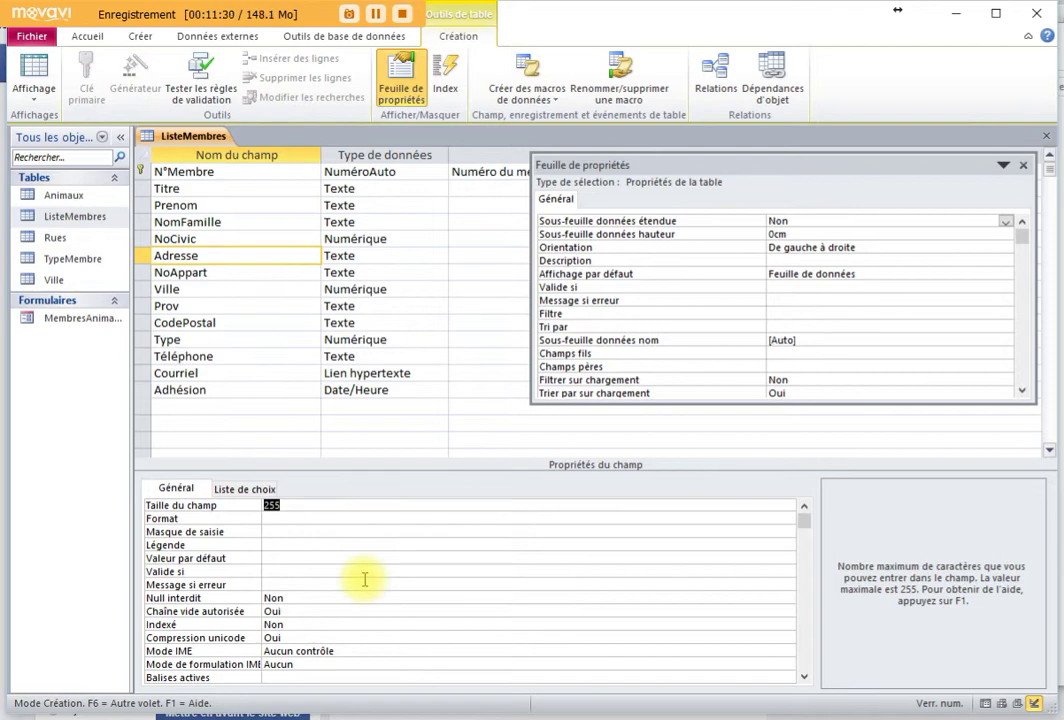
click(316, 518)
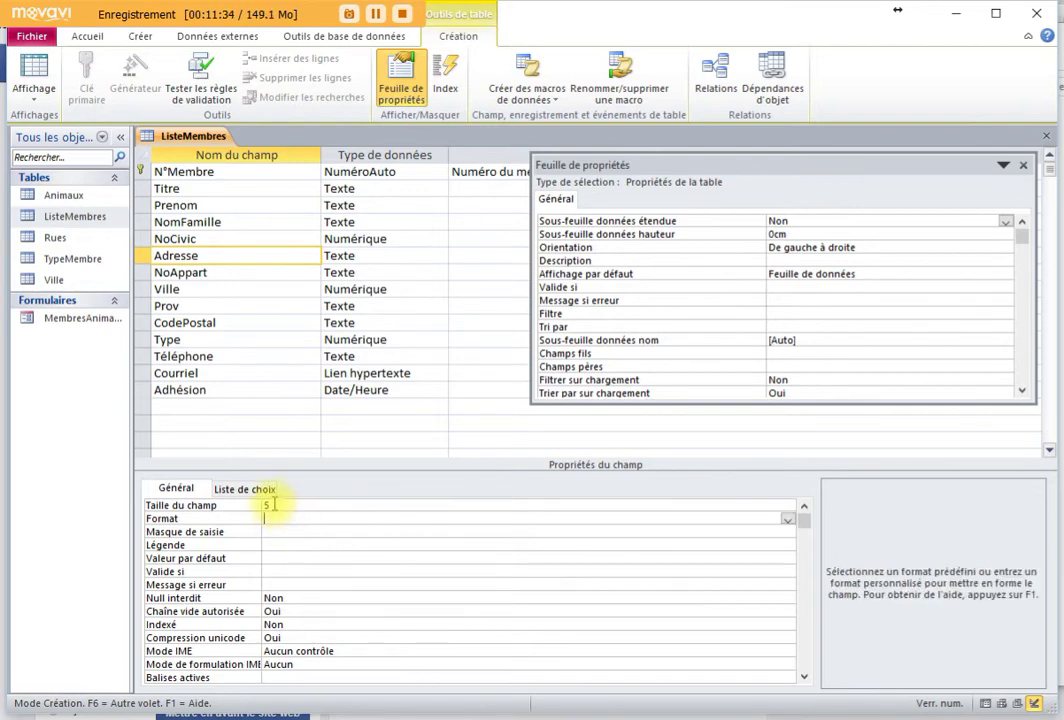
click(273, 504)
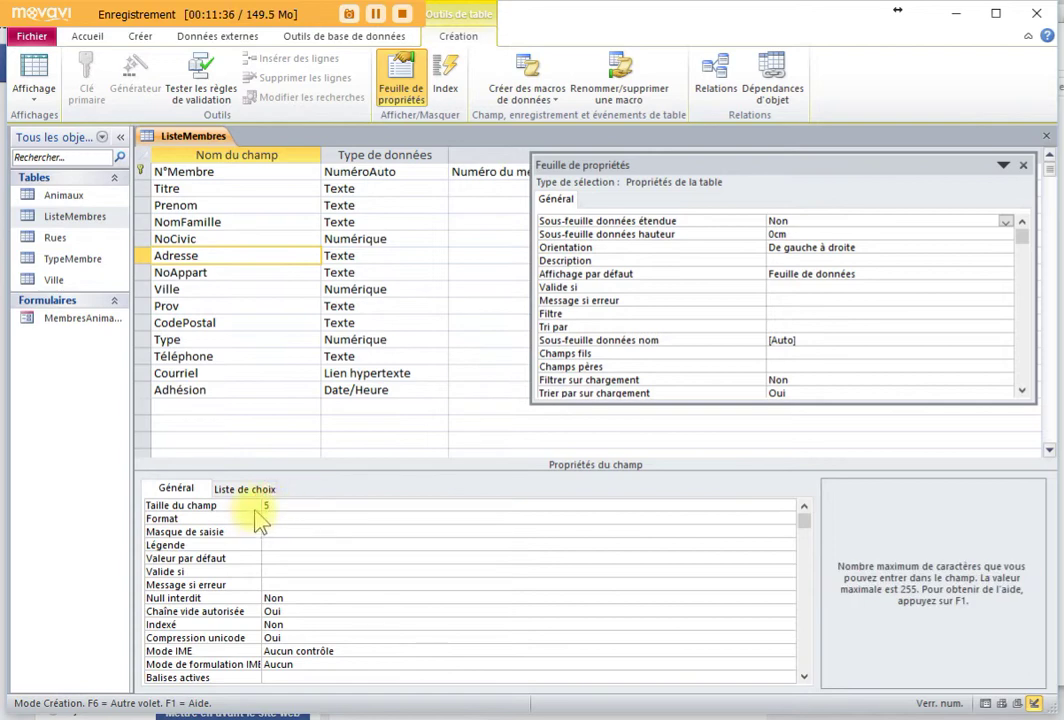
Set the Adresse field's lookup display control to Zone de liste déroulante, with the Rues table as its source.
click(259, 490)
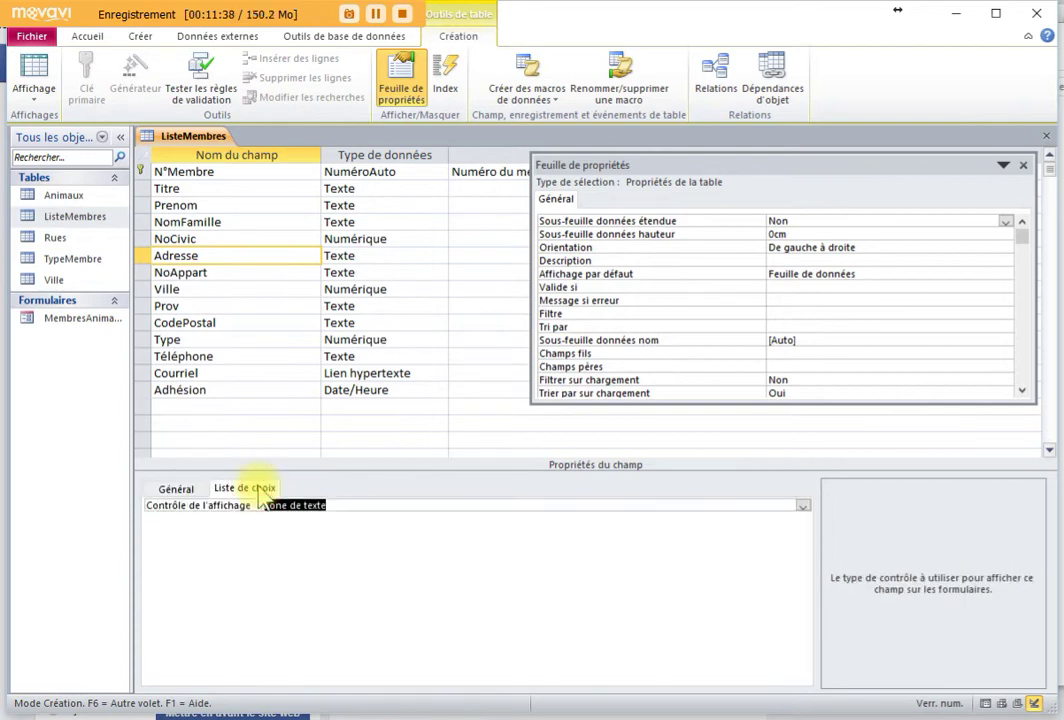
click(802, 506)
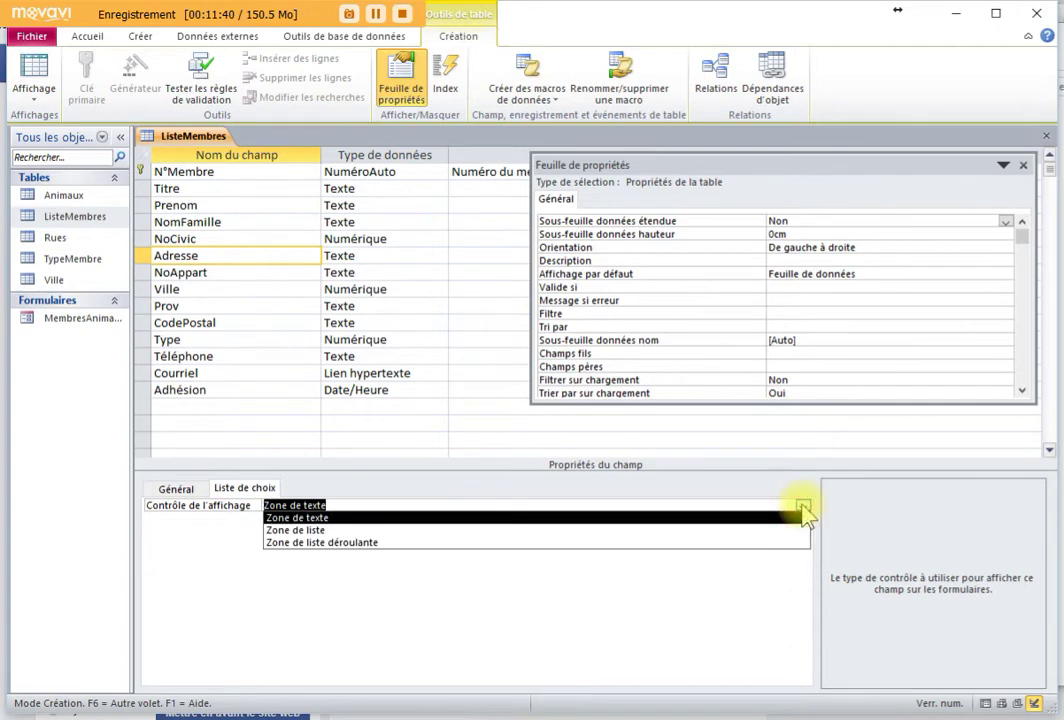
click(342, 543)
click(285, 531)
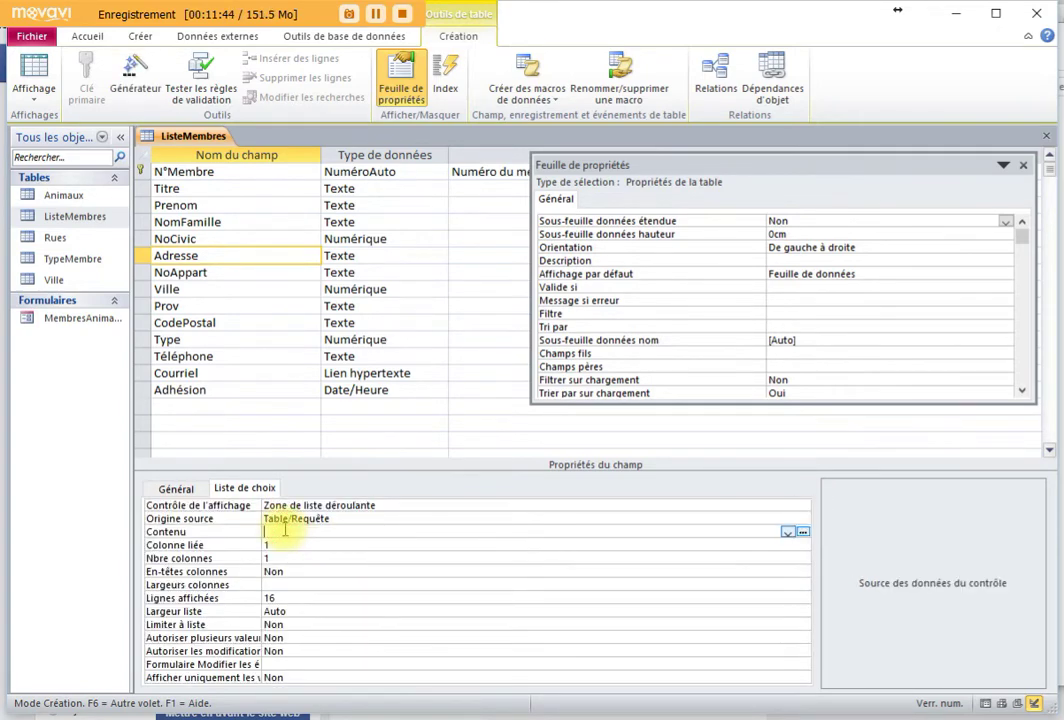
click(788, 533)
click(290, 572)
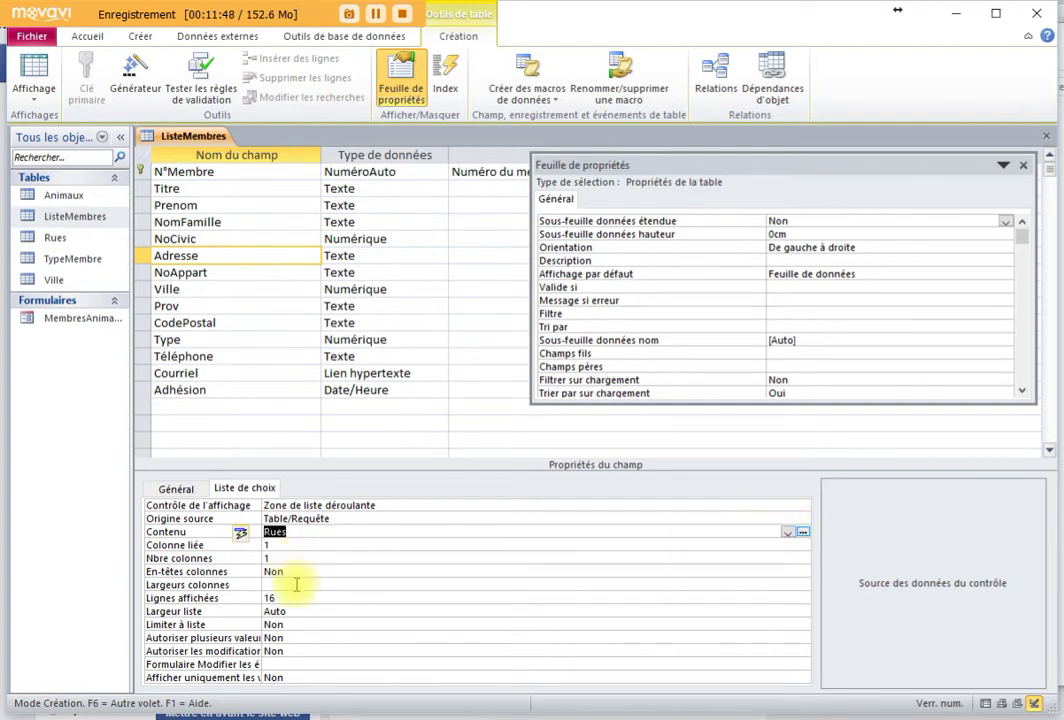
Give the Adresse lookup 2 columns with widths 0cm;6cm, keep bound column 1, and set Limiter à liste to Oui.
click(272, 545)
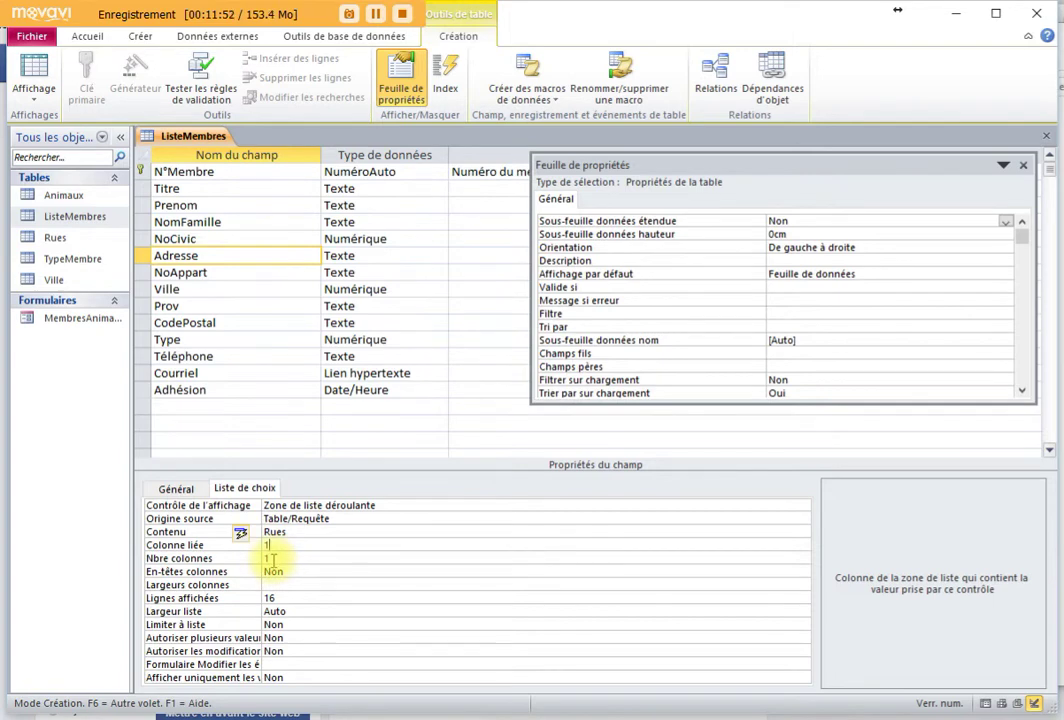
key(Tab)
text(2)
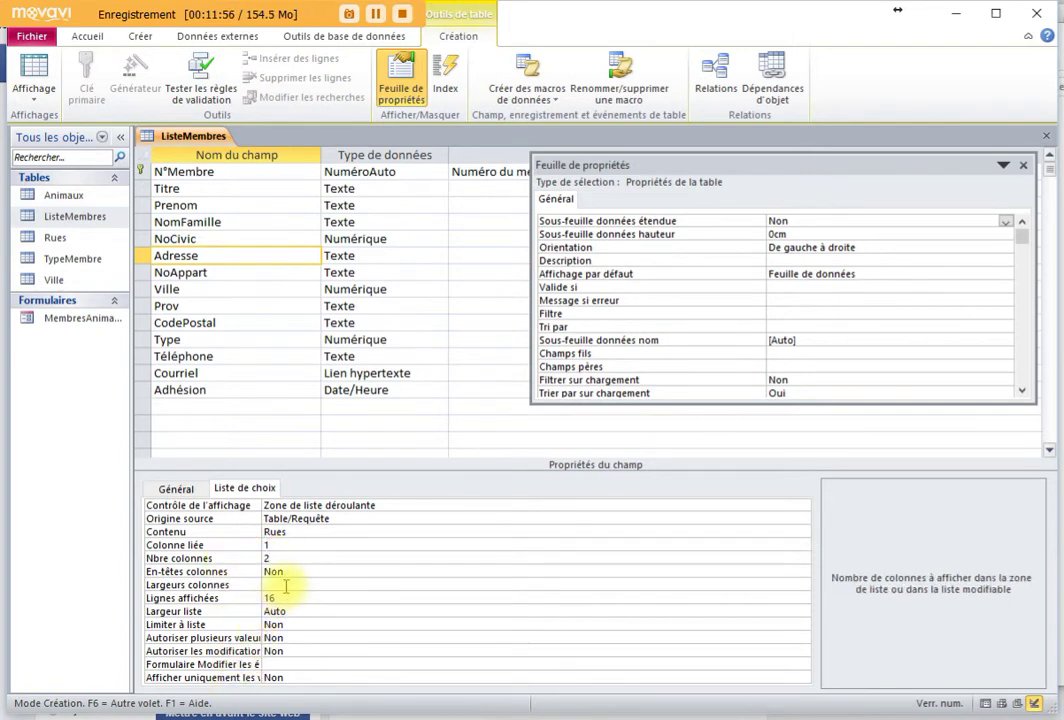
click(286, 585)
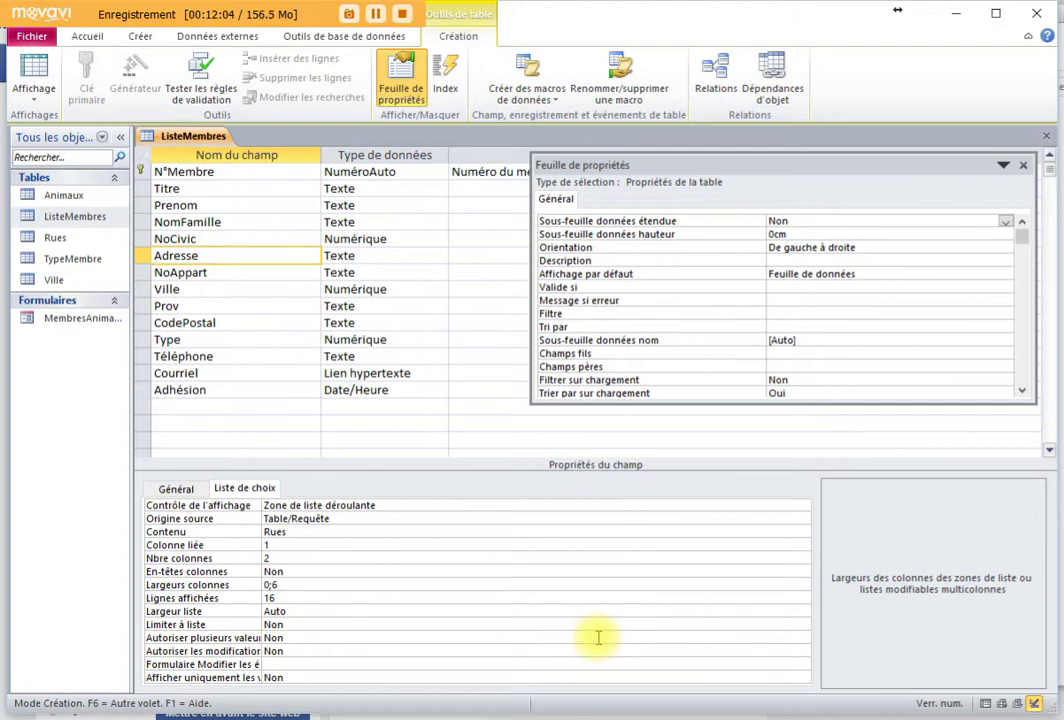
click(332, 559)
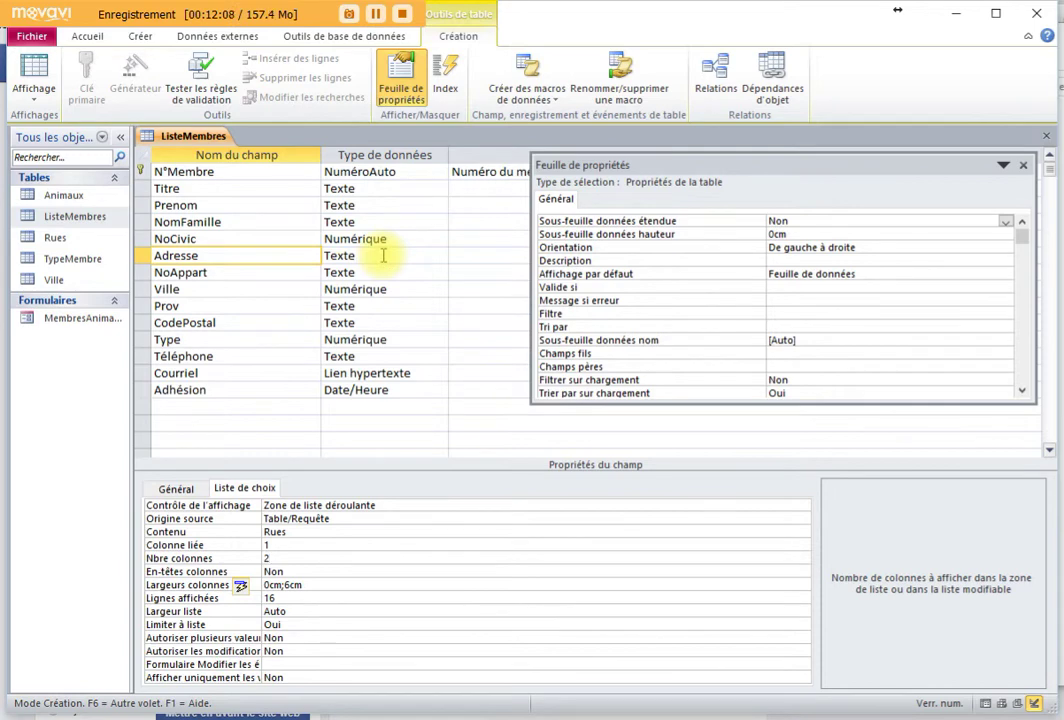
Change the Adresse field's data type to Numérique.
click(285, 238)
click(370, 256)
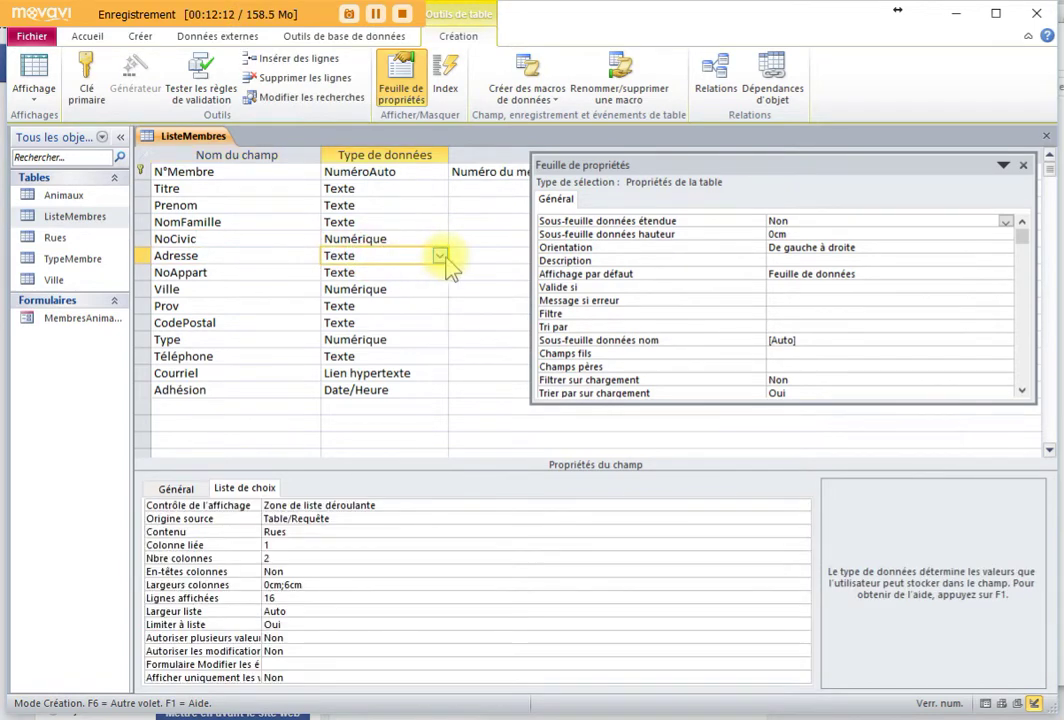
click(439, 256)
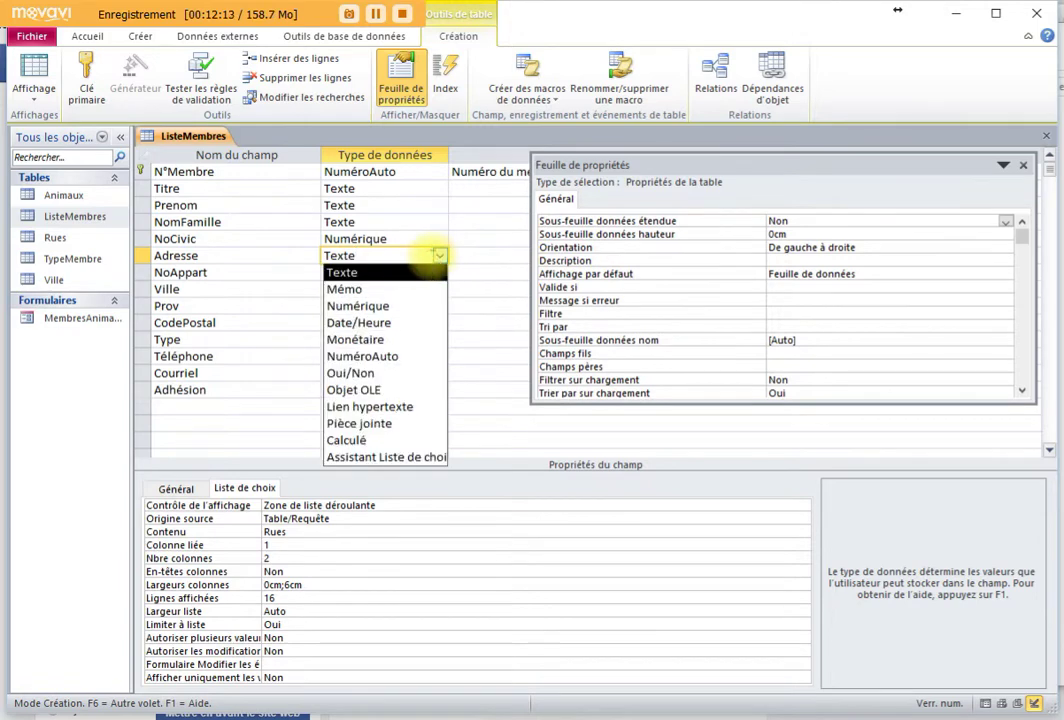
click(378, 306)
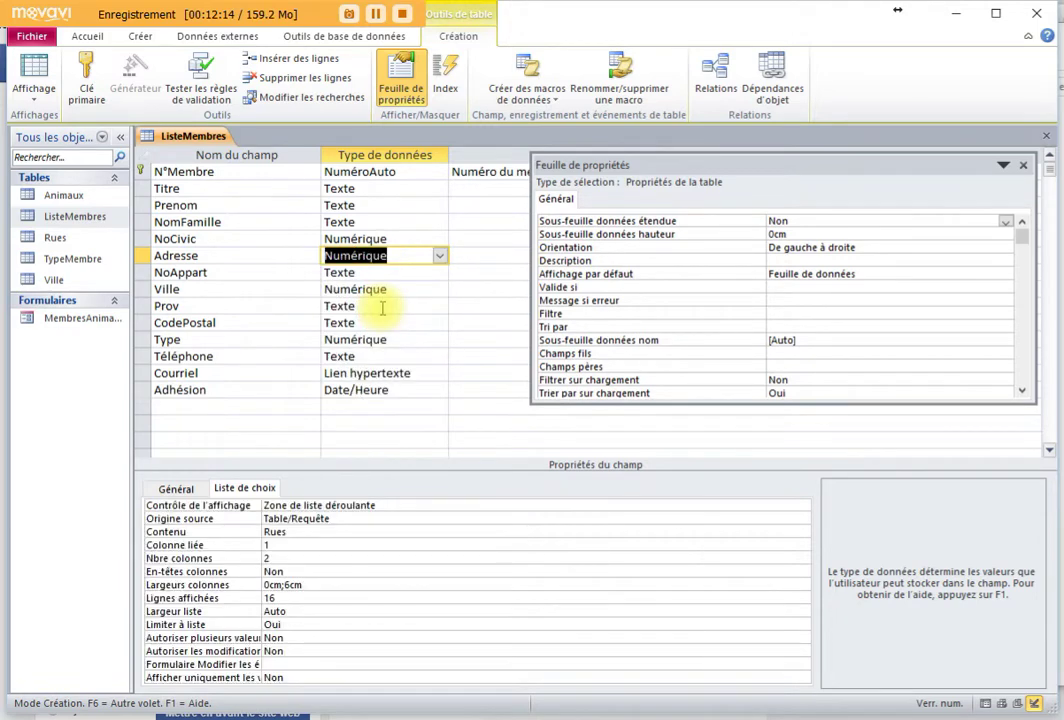
Review the Adresse lookup settings, then save the table design and switch to datasheet view, accepting the possible data loss.
click(288, 531)
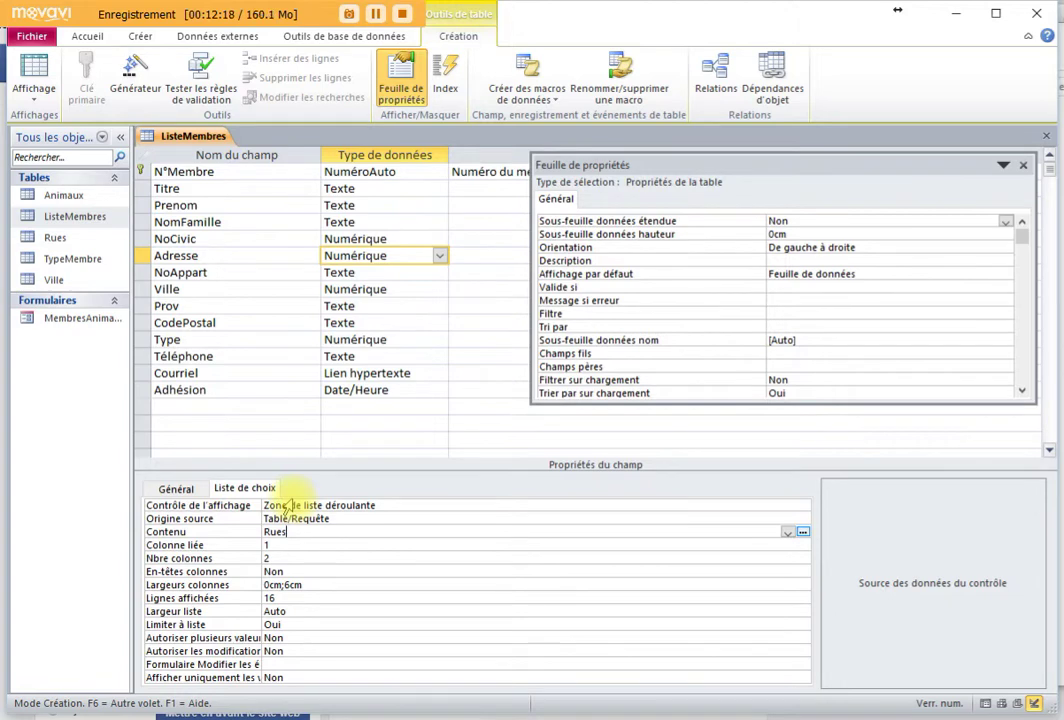
click(285, 545)
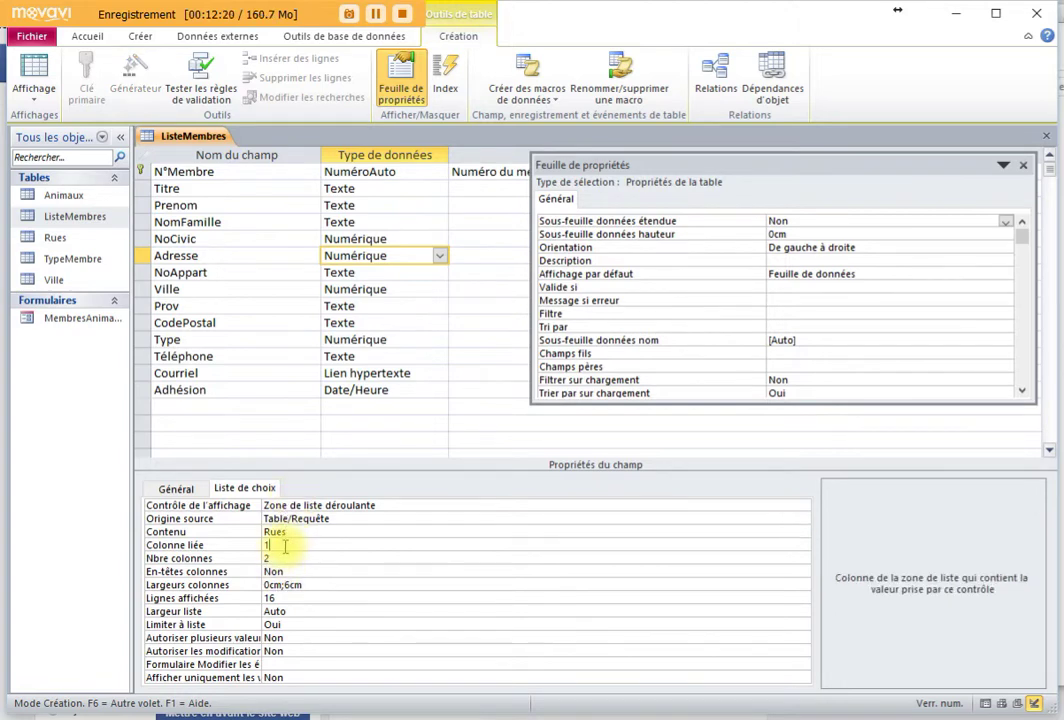
click(285, 556)
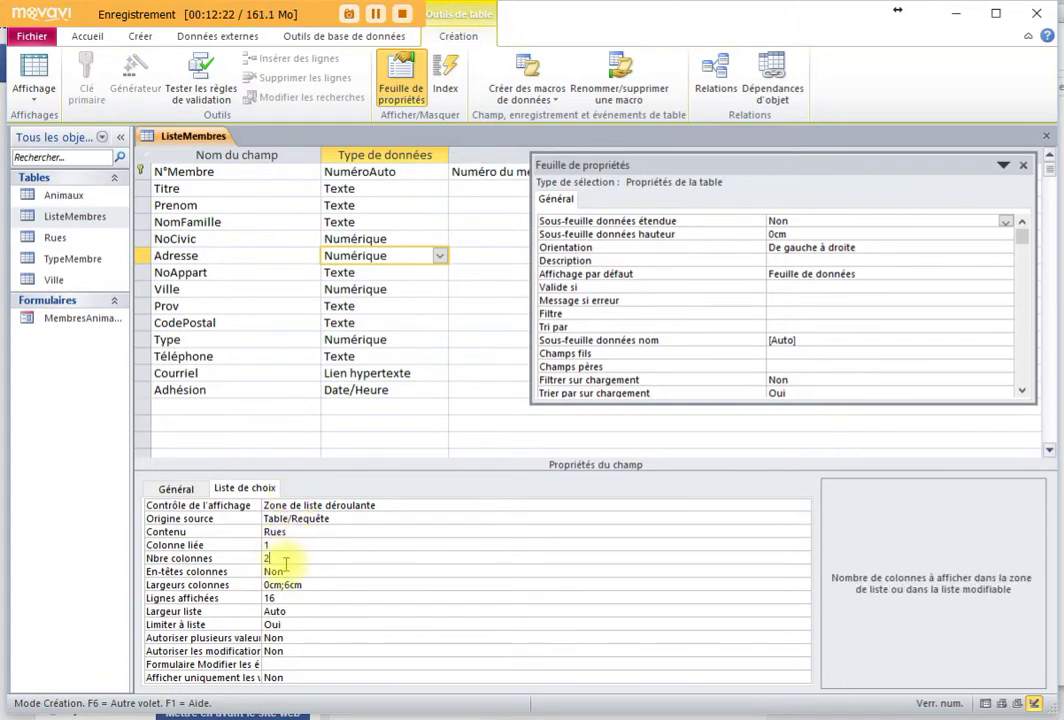
click(306, 584)
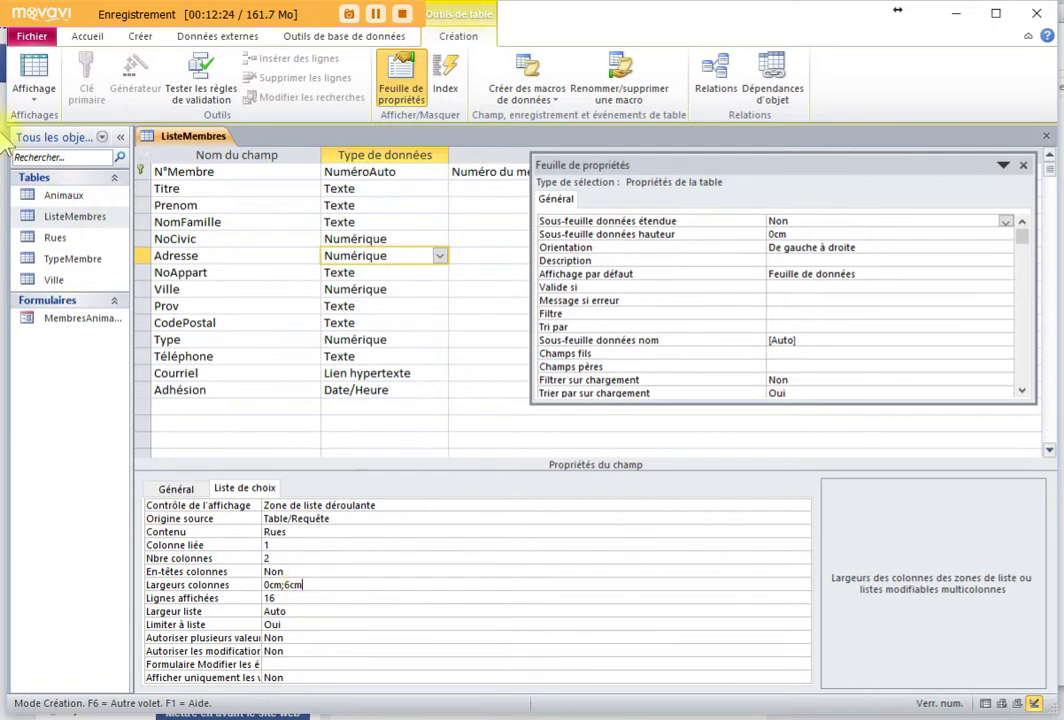
click(31, 78)
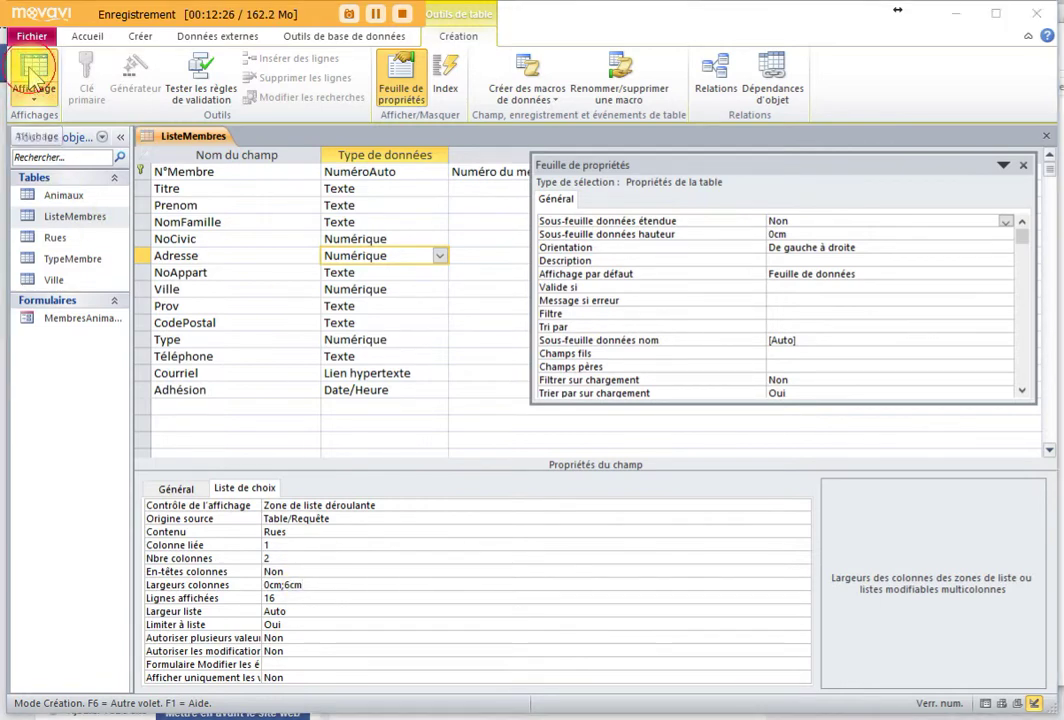
click(505, 481)
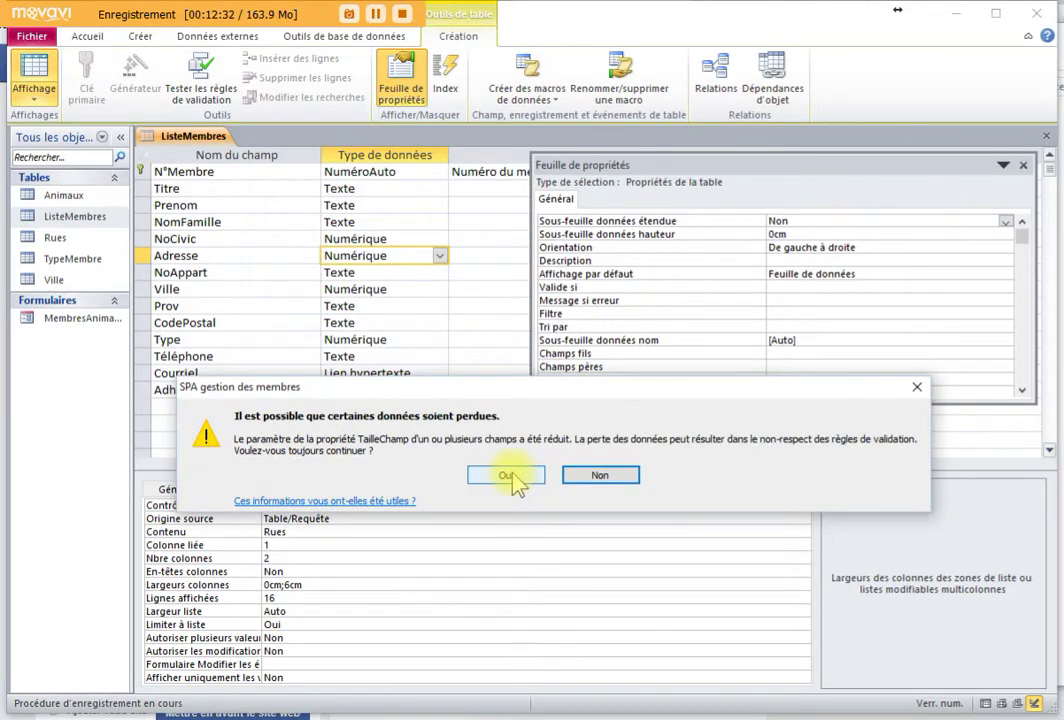
click(514, 474)
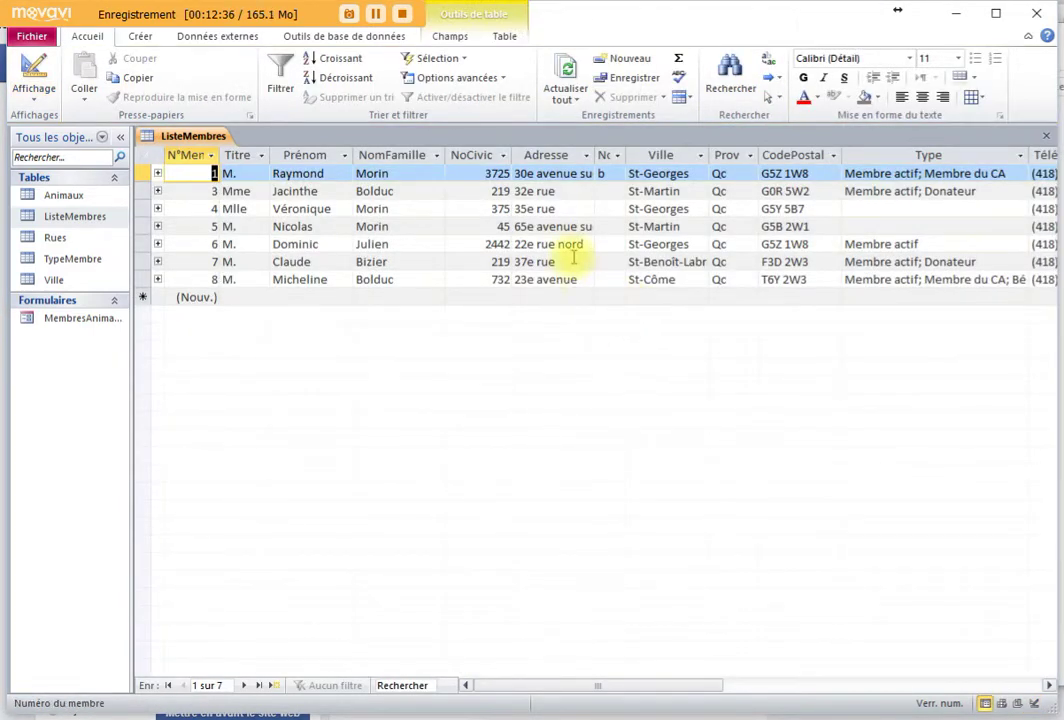
Check the street choices offered by the Adresse drop-down in the second ListeMembres record.
click(570, 191)
click(586, 191)
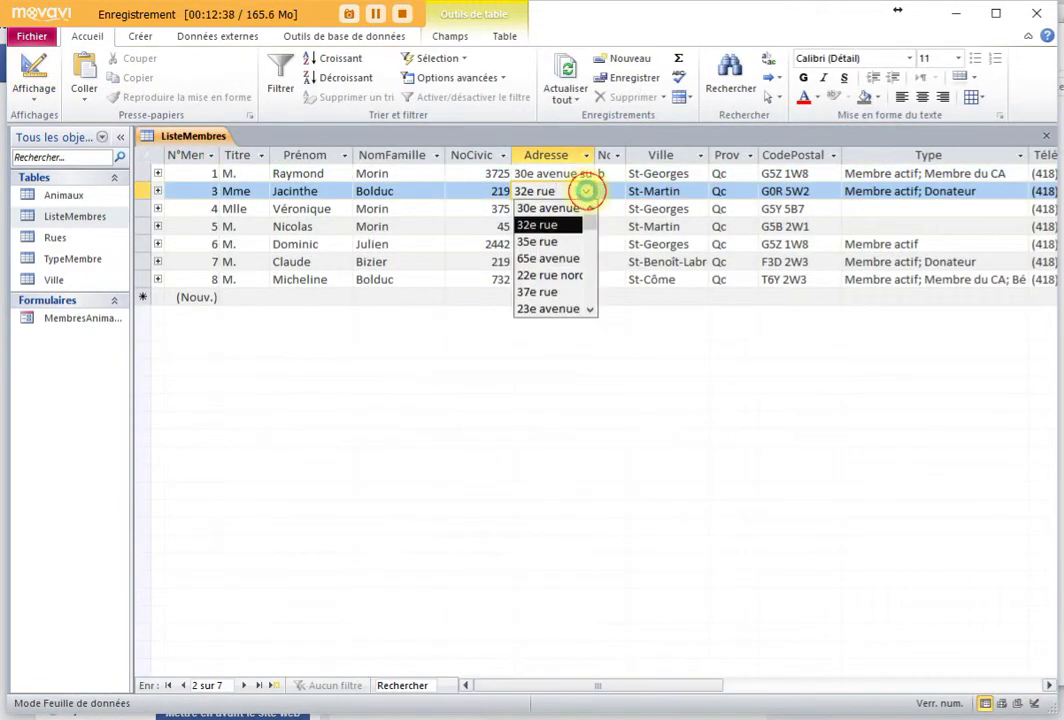
click(586, 191)
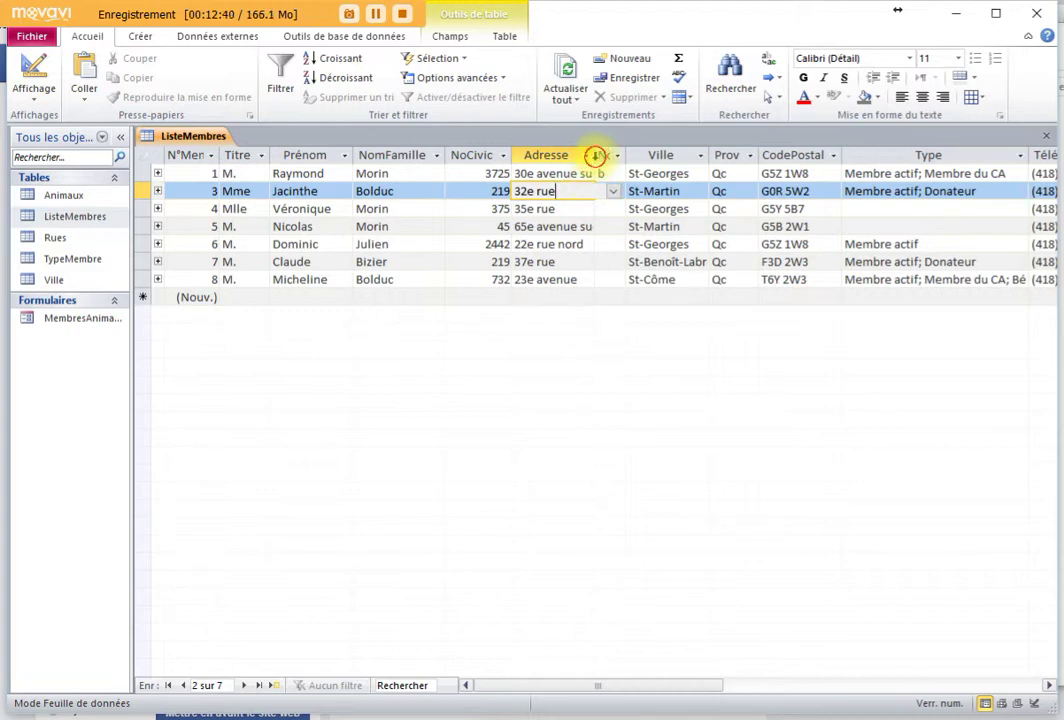
Widen the Adresse column to fit the full street names and close ListeMembres, saving the layout changes.
drag(595, 156, 622, 156)
click(608, 174)
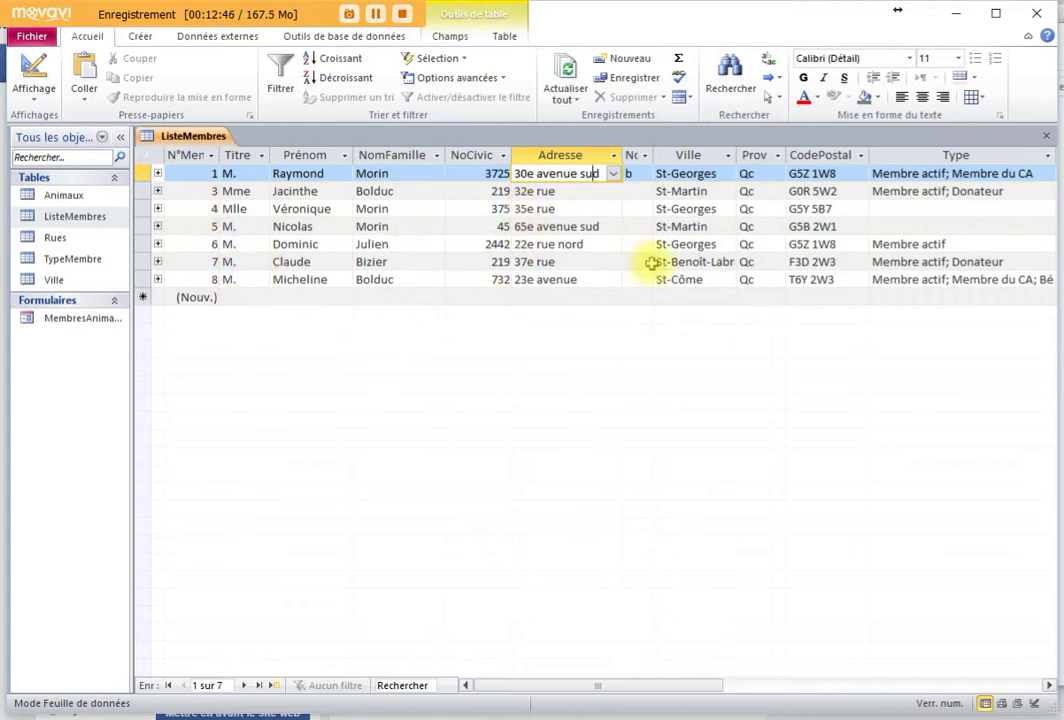
click(1047, 138)
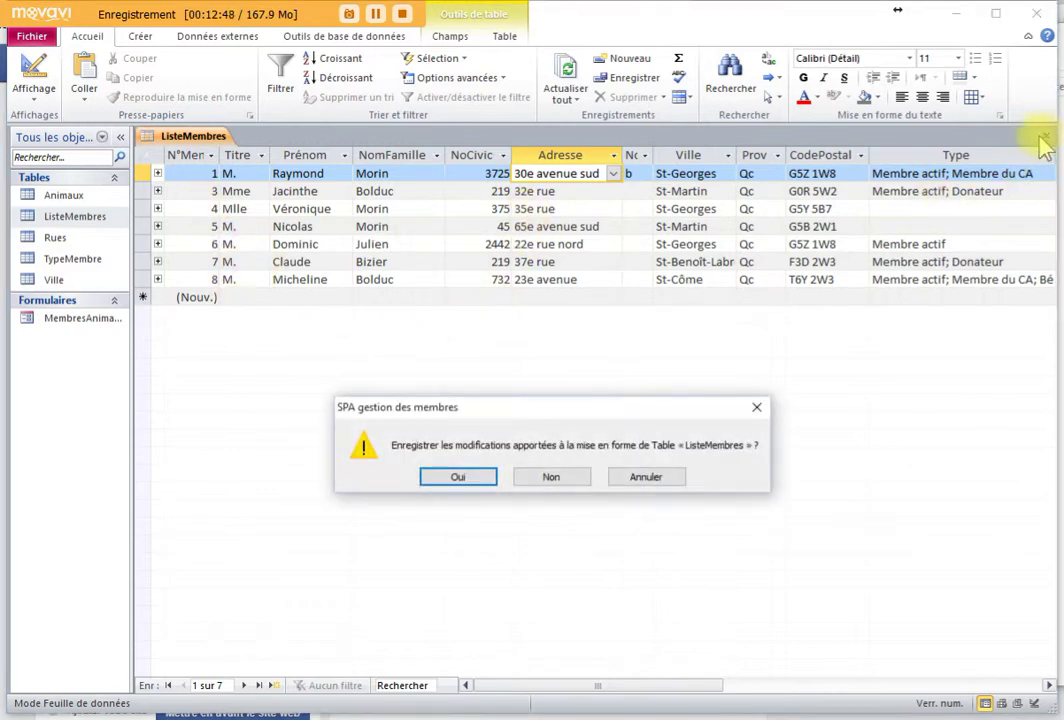
click(455, 477)
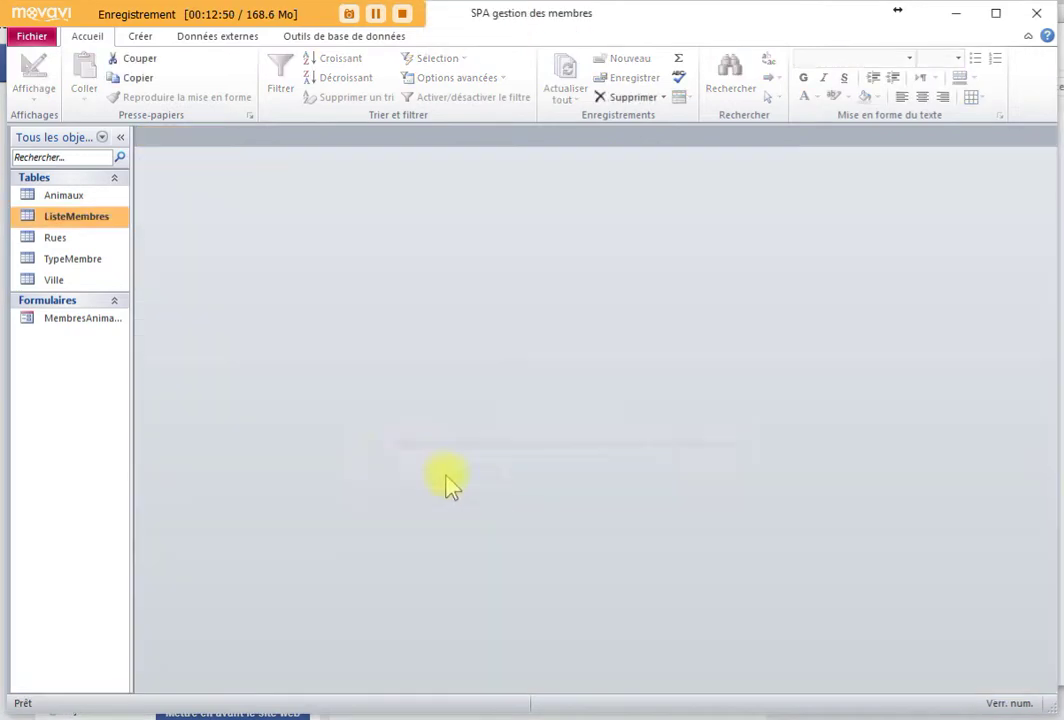
Reopen the MembresAnimaux form and check the street choices in the first member's Adresse list.
double_click(67, 327)
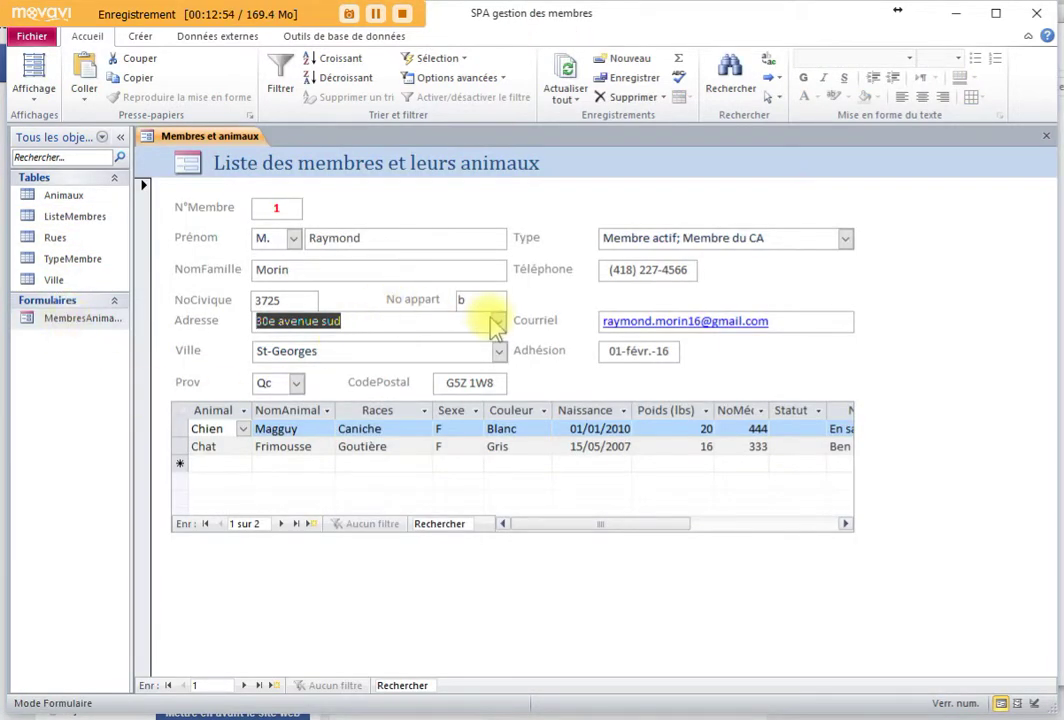
click(496, 320)
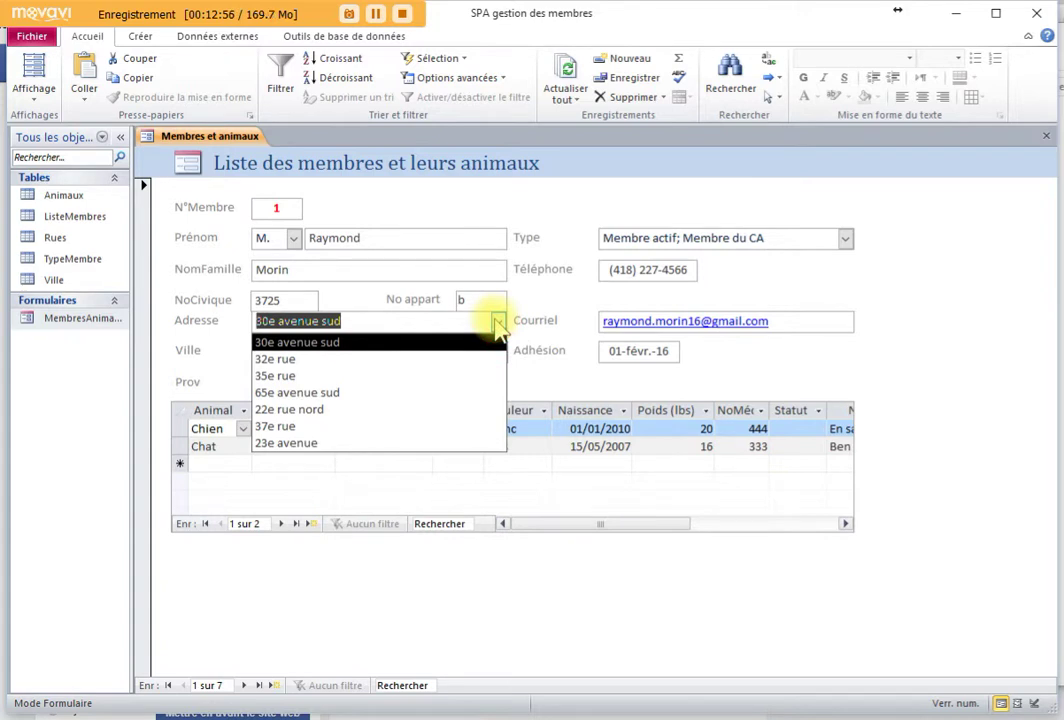
click(496, 321)
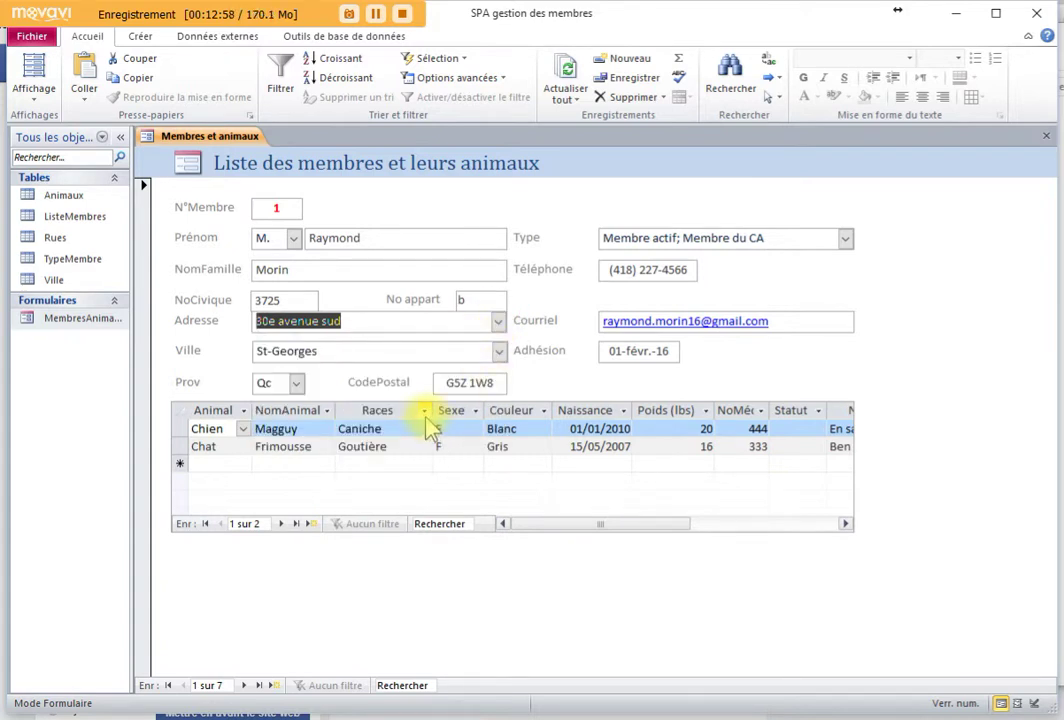